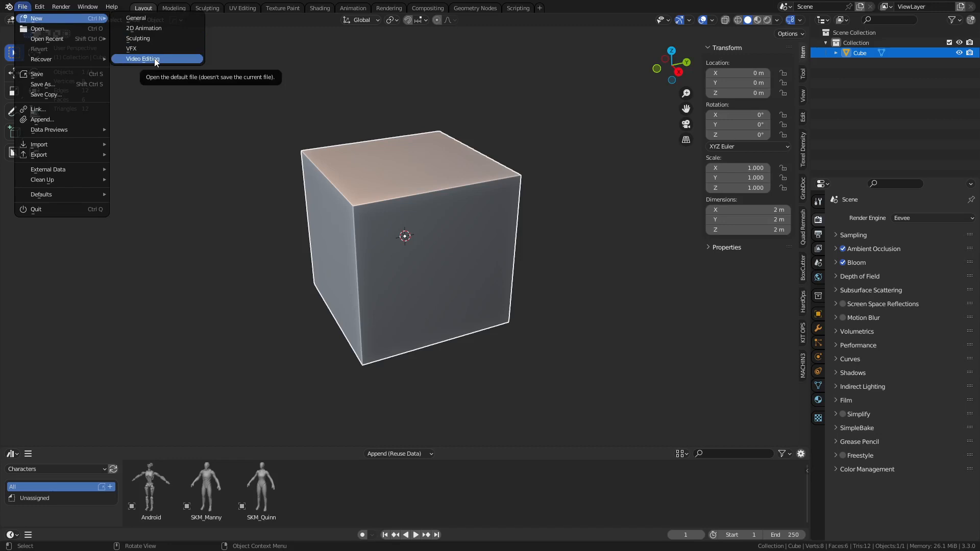
Step: Add a new Video Editing workspace from the Video Editing template
left_click(540, 9)
mouse_move(507, 73)
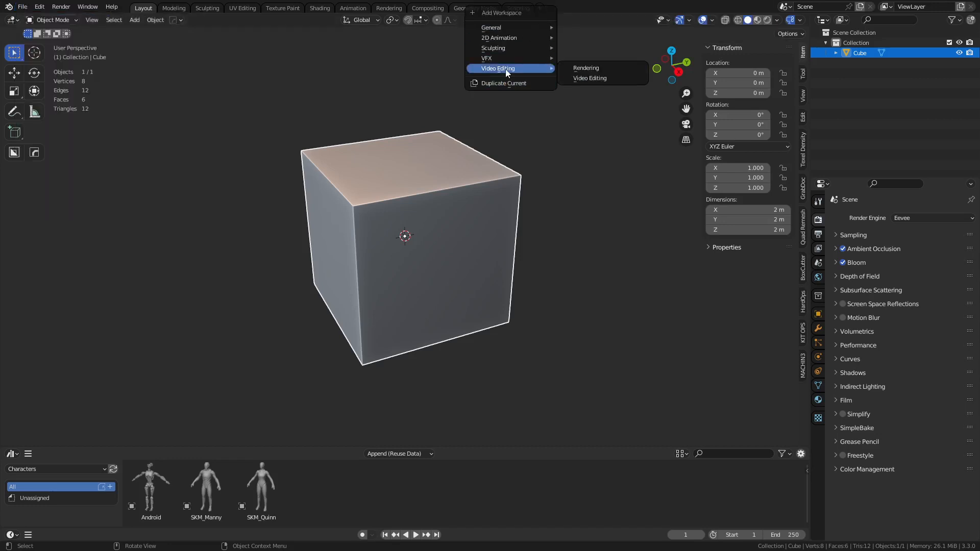
left_click(587, 78)
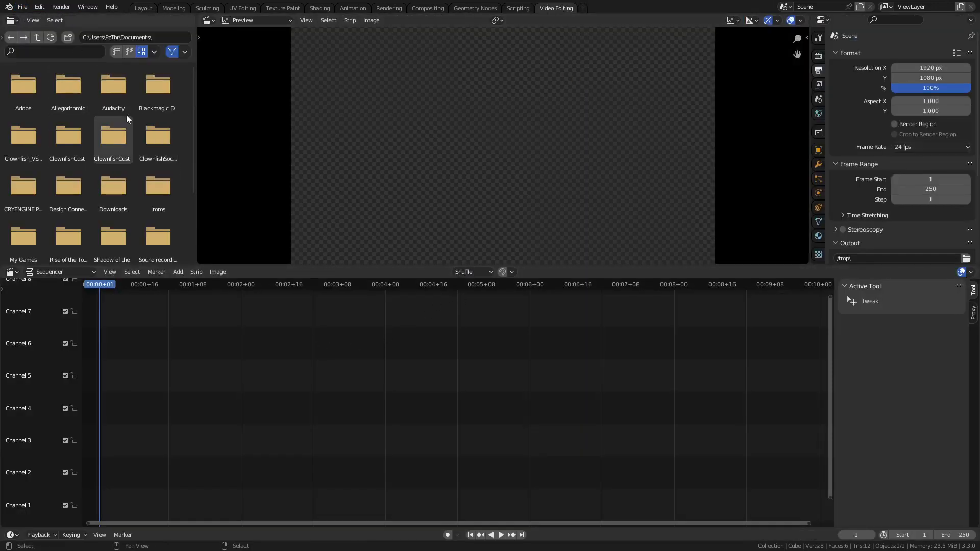
Step: Widen the file browser area, switch it to the Graph Editor, and hide its sidebar
left_click_drag(198, 135, 530, 154)
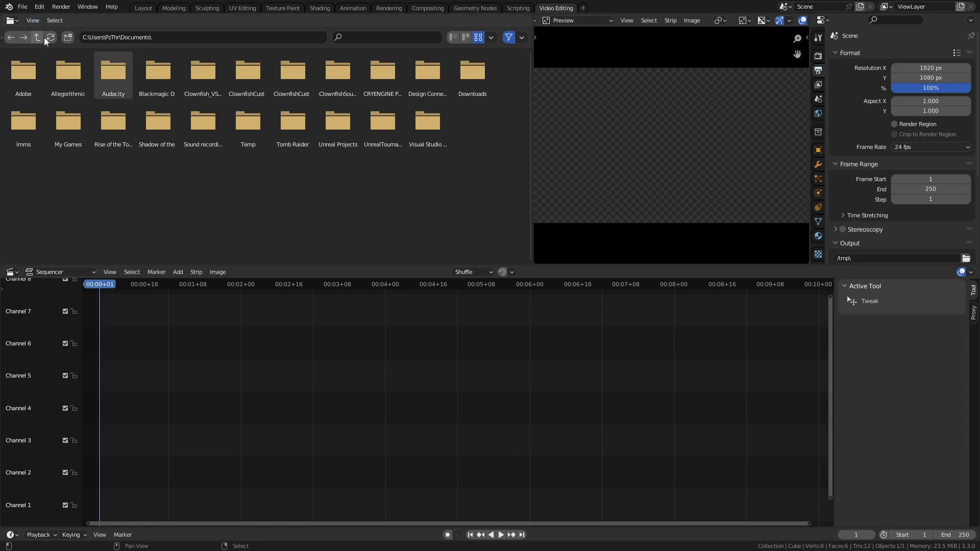
left_click(10, 20)
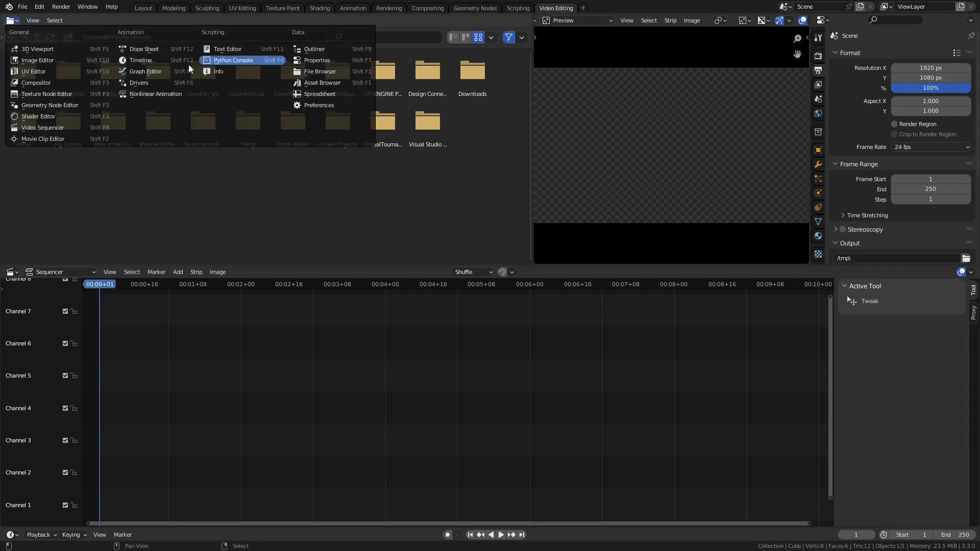
left_click(161, 73)
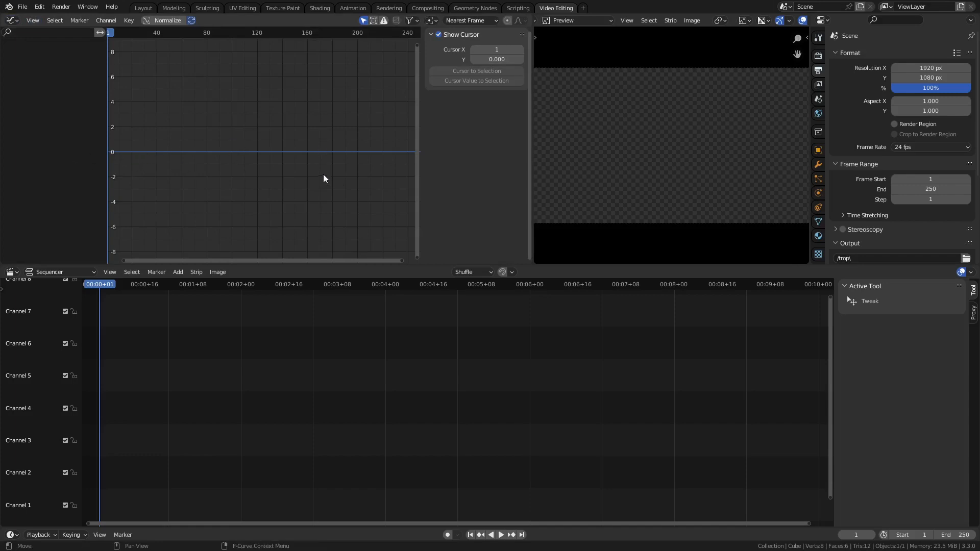
key("n")
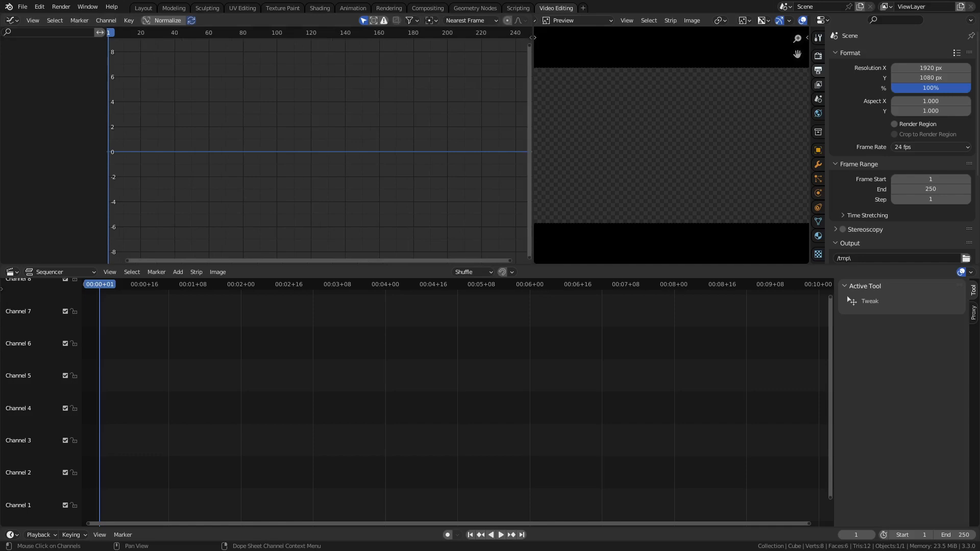
Step: Add PzThree_Logo_Animation_A.mp4 from the _Assets\Video folder on drive D to channel 2 at the start of the sequencer
key("super+e")
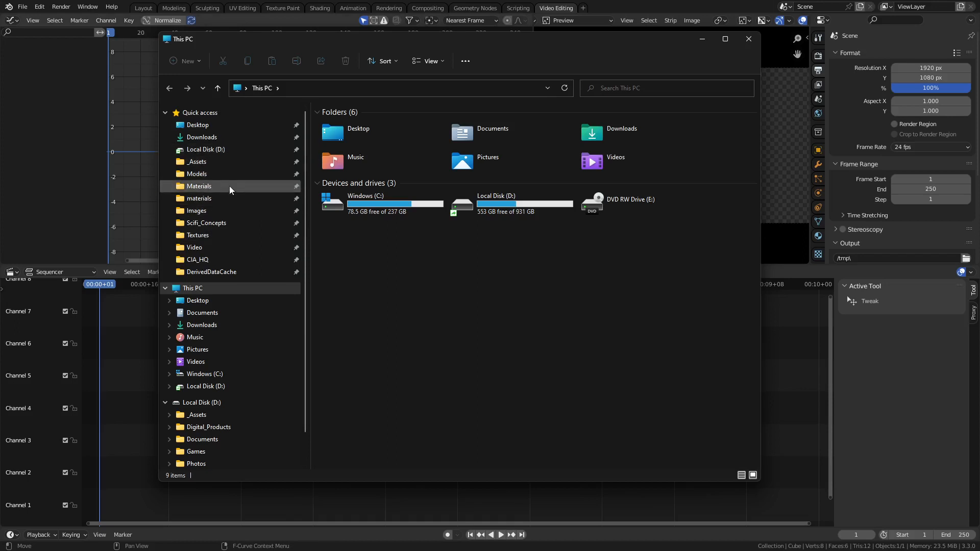
left_click(225, 162)
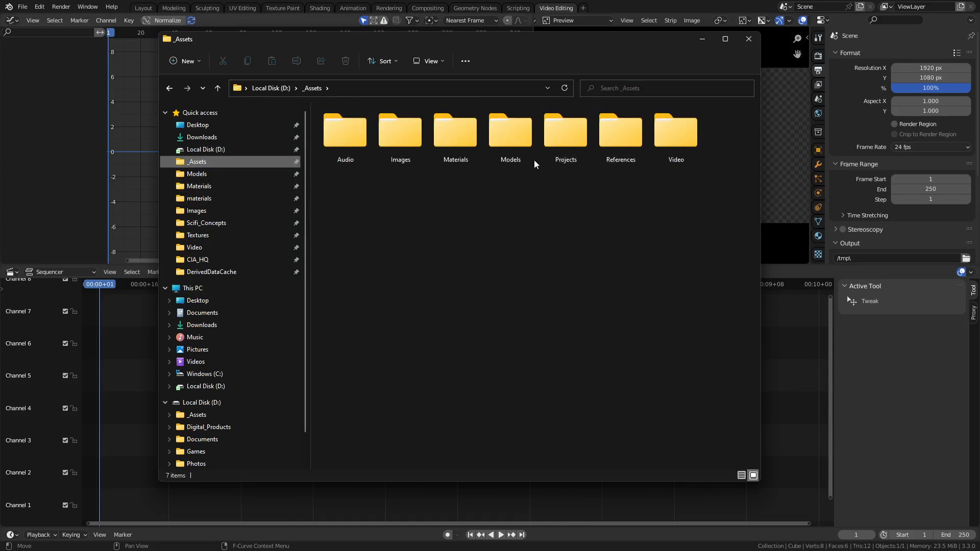
double_click(677, 148)
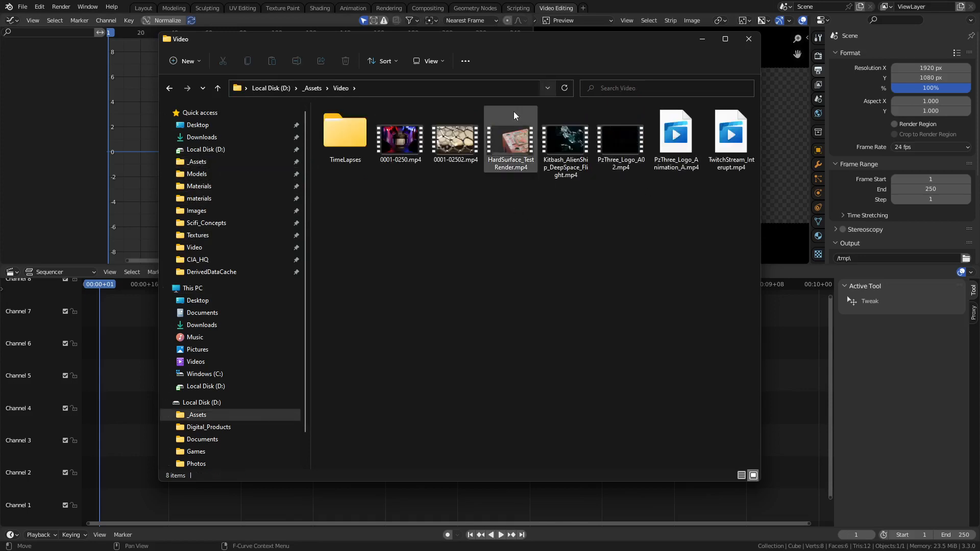
left_click_drag(549, 44, 741, 46)
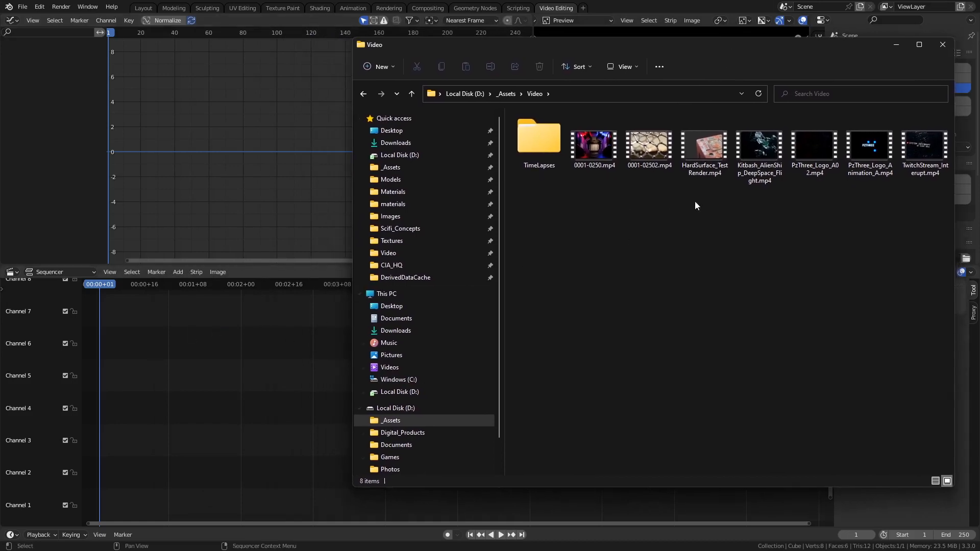
left_click_drag(866, 154, 223, 391)
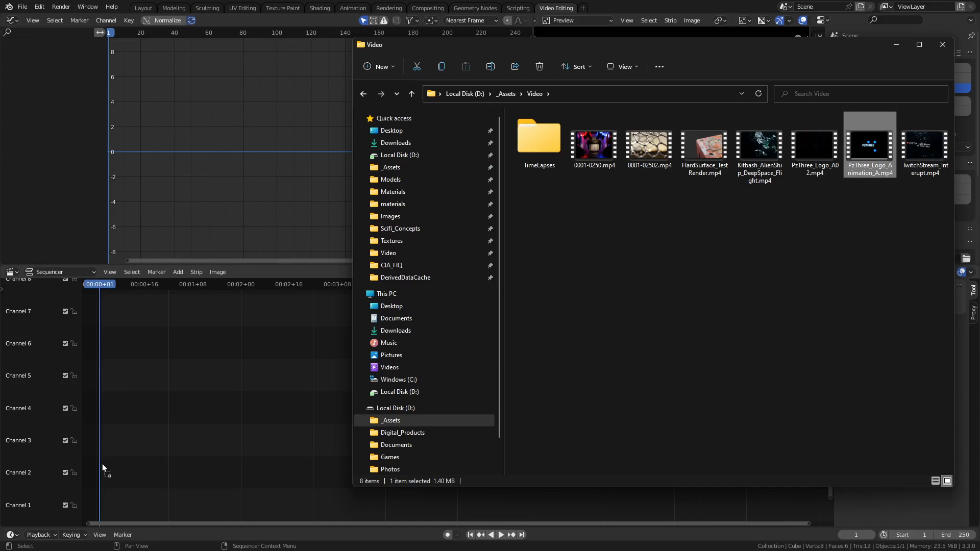
left_click_drag(102, 464, 103, 464)
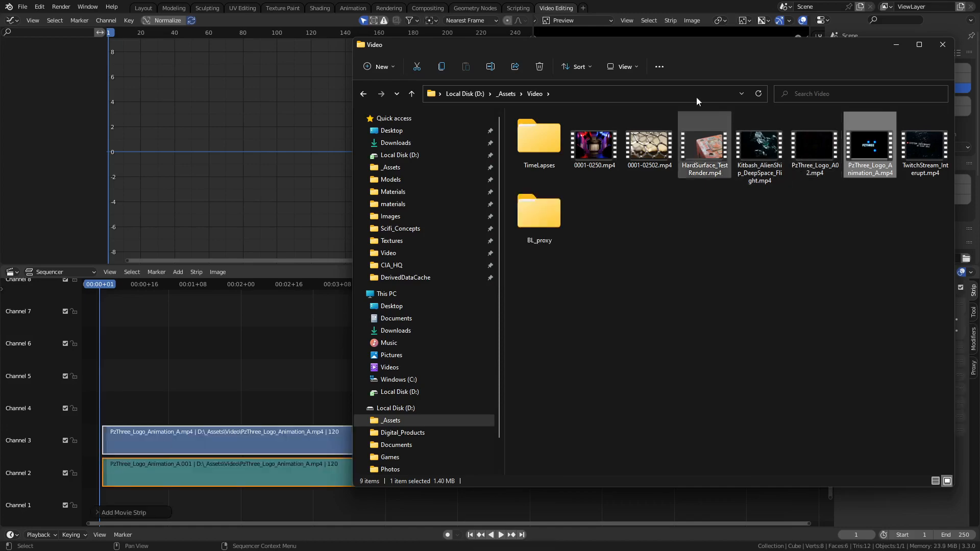
left_click_drag(794, 50, 0, 55)
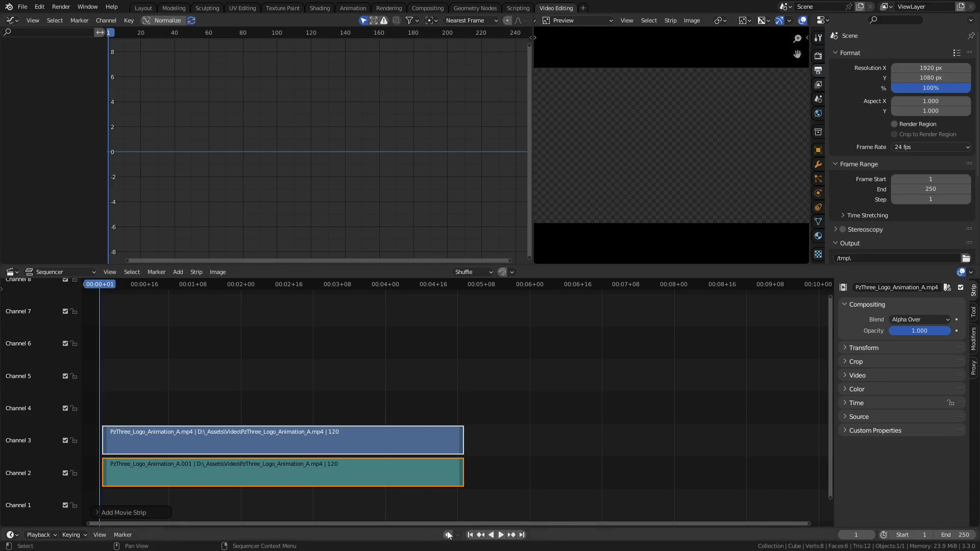
Step: Play the logo animation from the first frame, stop it, and return the playhead to the start
left_click(470, 534)
left_click(501, 535)
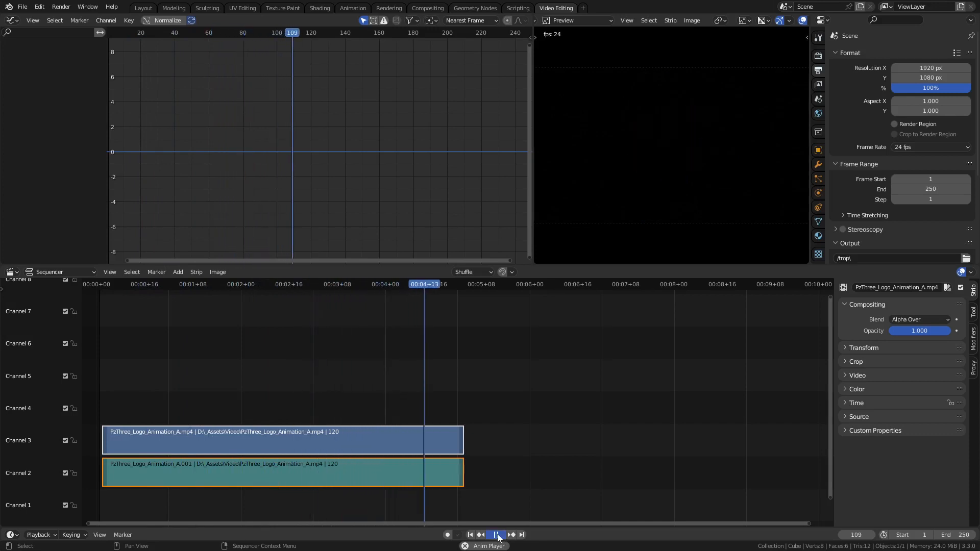
left_click(497, 536)
left_click(470, 534)
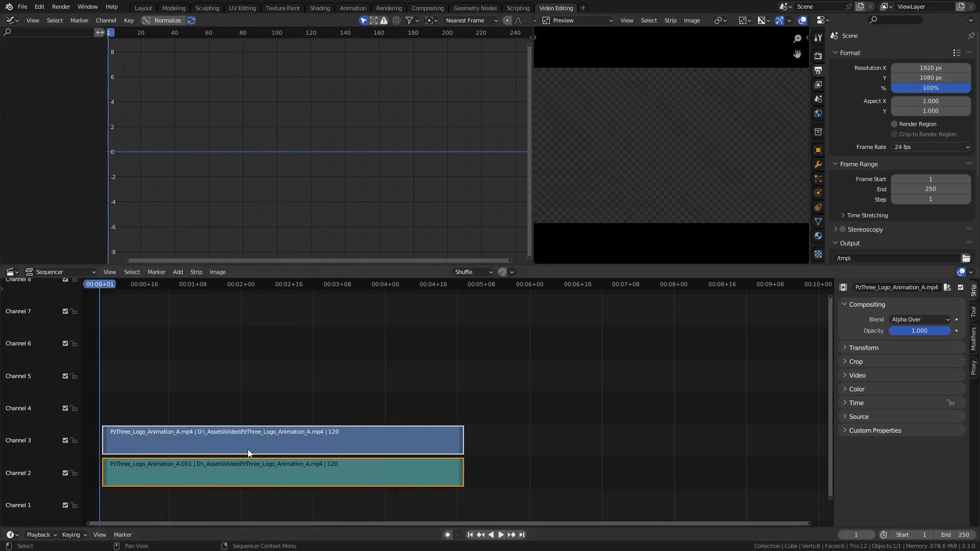
Step: Try moving the logo's video and sound strips together in the sequencer, and undo the move
left_click(254, 473)
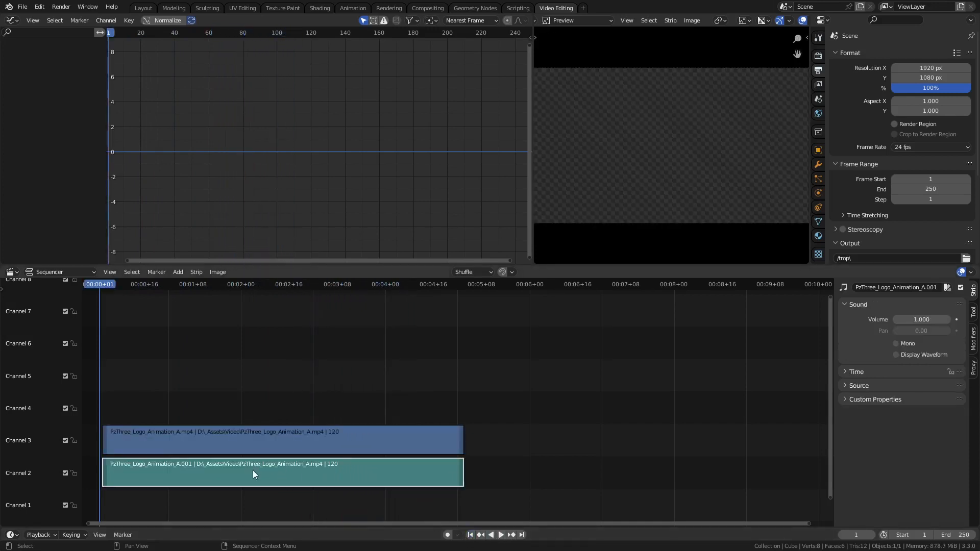
left_click(254, 444, "shift")
left_click_drag(255, 443, 299, 430)
key("ctrl+z")
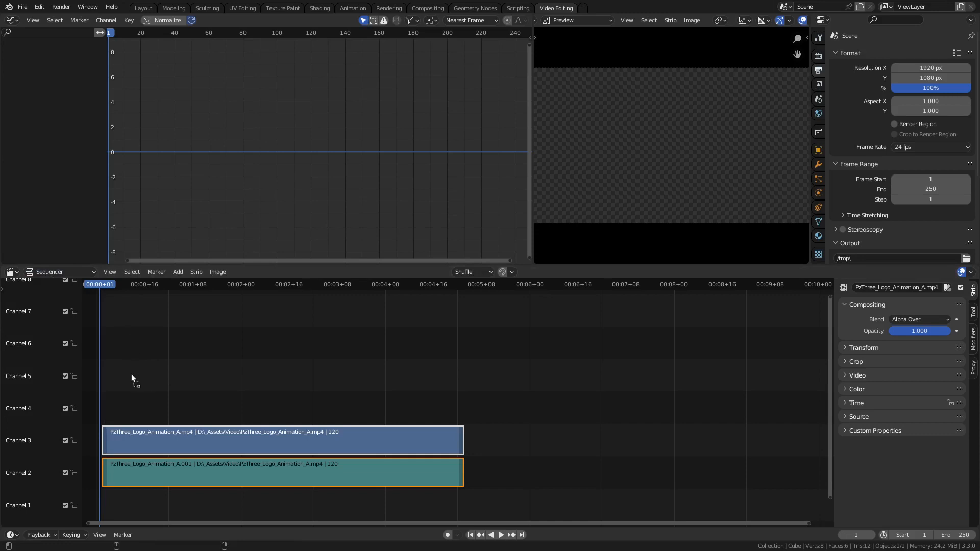
Step: Add Kitbash_AlienShip_DeepSpace_Flight.mp4 on channel 5 and align its start with the logo strips
left_click_drag(131, 378, 131, 376)
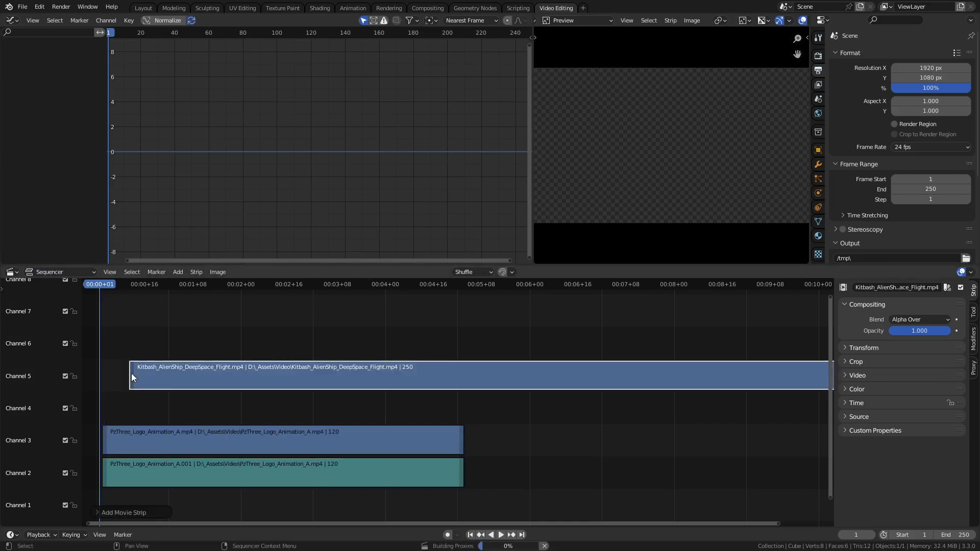
left_click(208, 379)
scroll(433, 375, "down", 6)
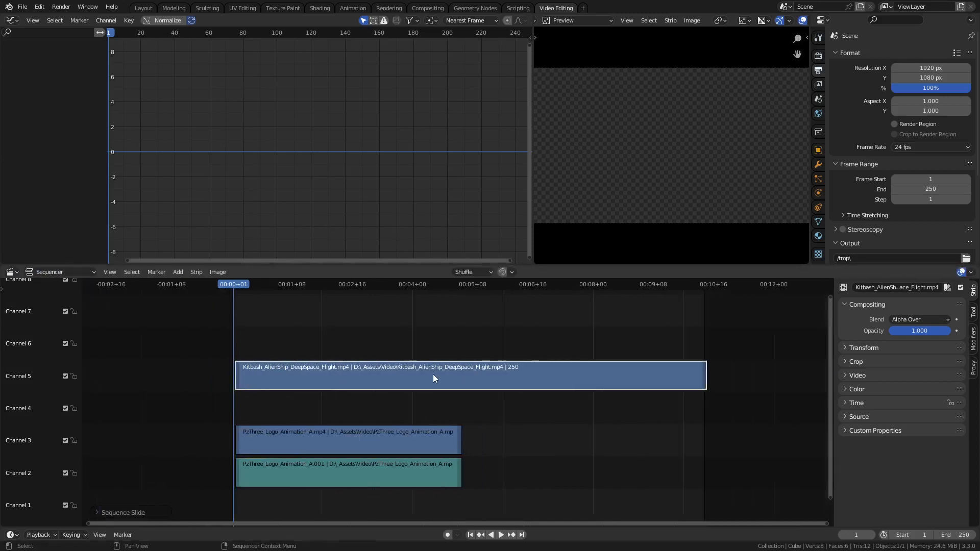
scroll(433, 375, "up", 1)
Step: Scrub through the alien ship clip to preview it, leaving the playhead at frame 91 over the logo strips
left_click(501, 534)
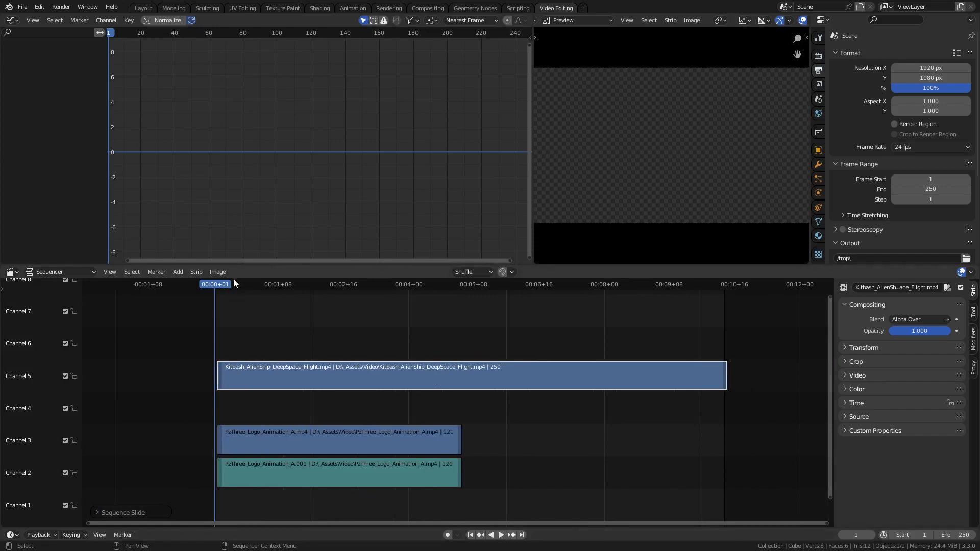
left_click_drag(267, 294, 610, 302)
key("space")
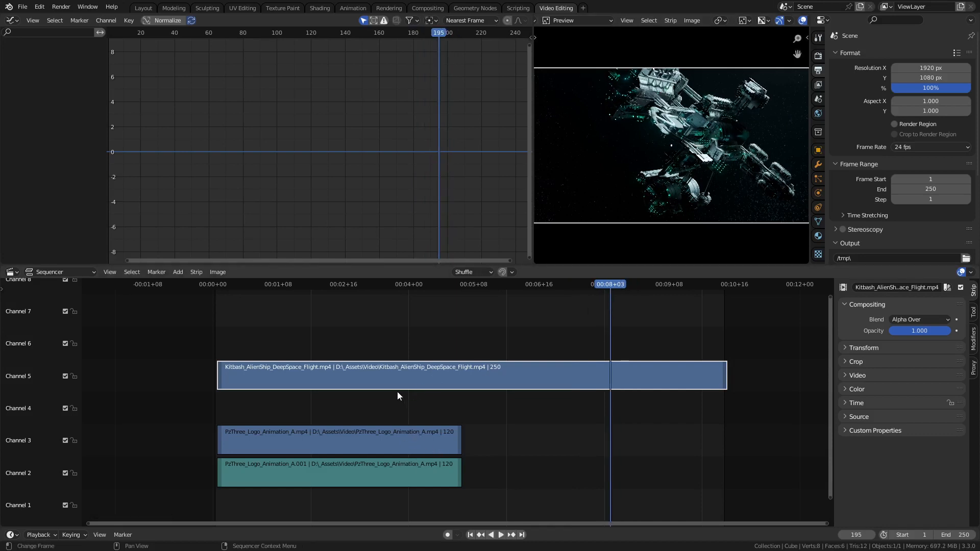
left_click_drag(588, 327, 404, 363)
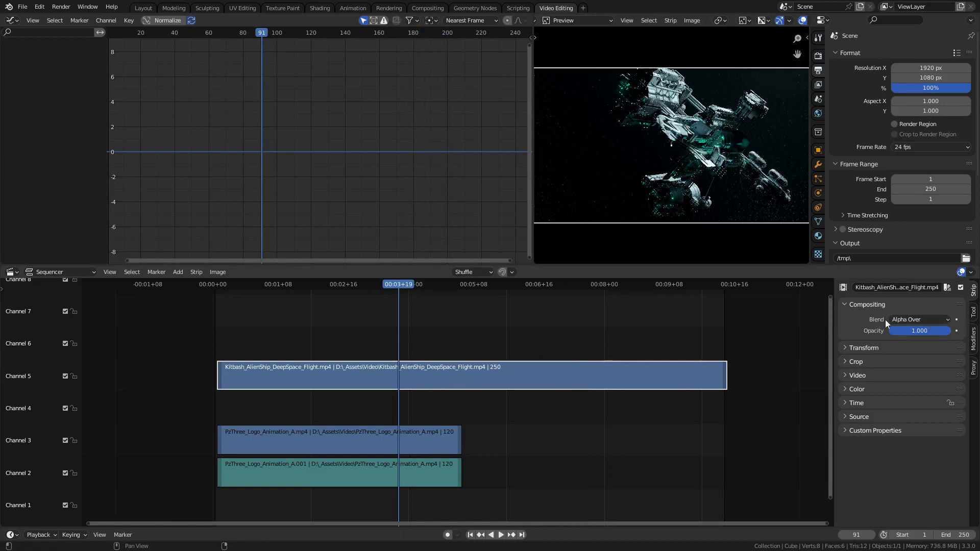
Step: Set the alien ship strip's blend mode to Lighten so the logo shows through it
left_click(917, 320)
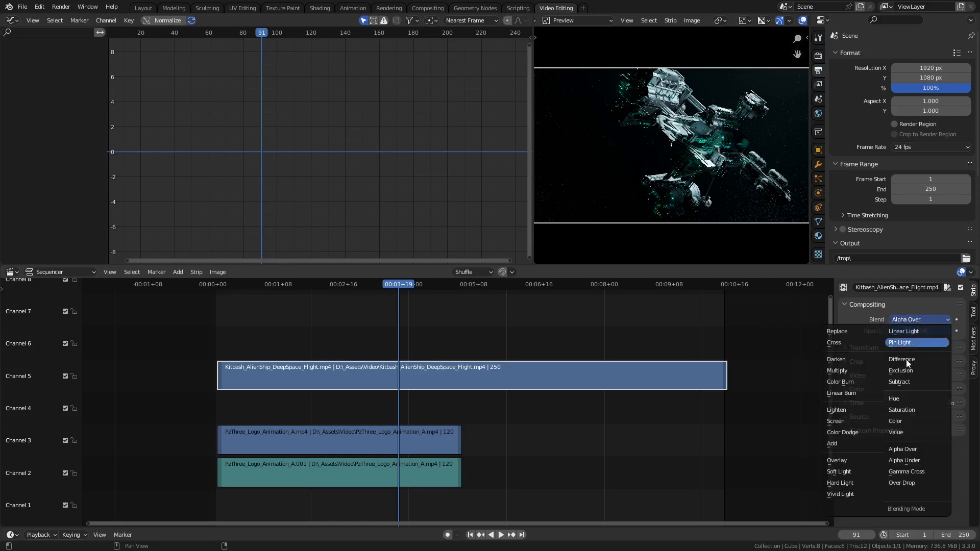
left_click(904, 460)
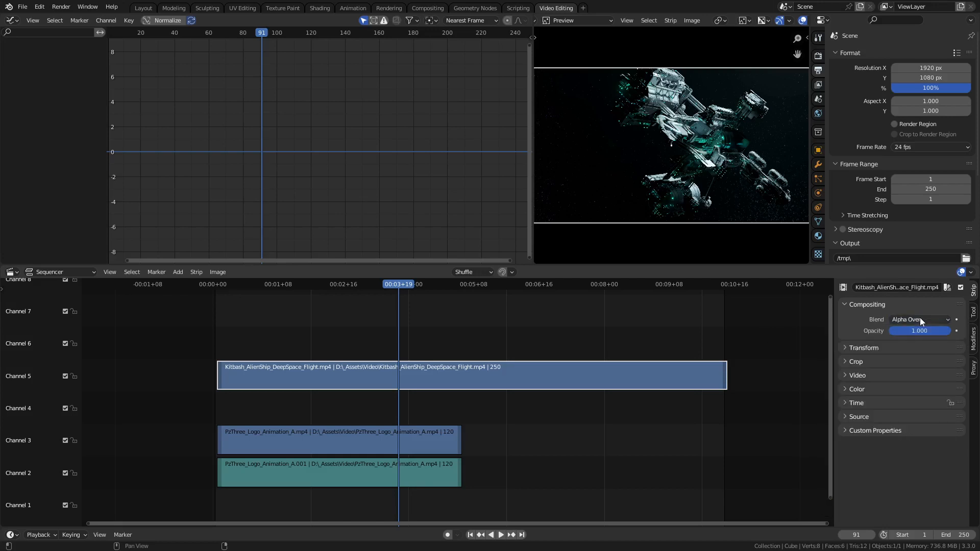
scroll(919, 317, "down", 1, "ctrl")
scroll(919, 317, "down", 1, "ctrl")
scroll(920, 318, "down", 1, "ctrl")
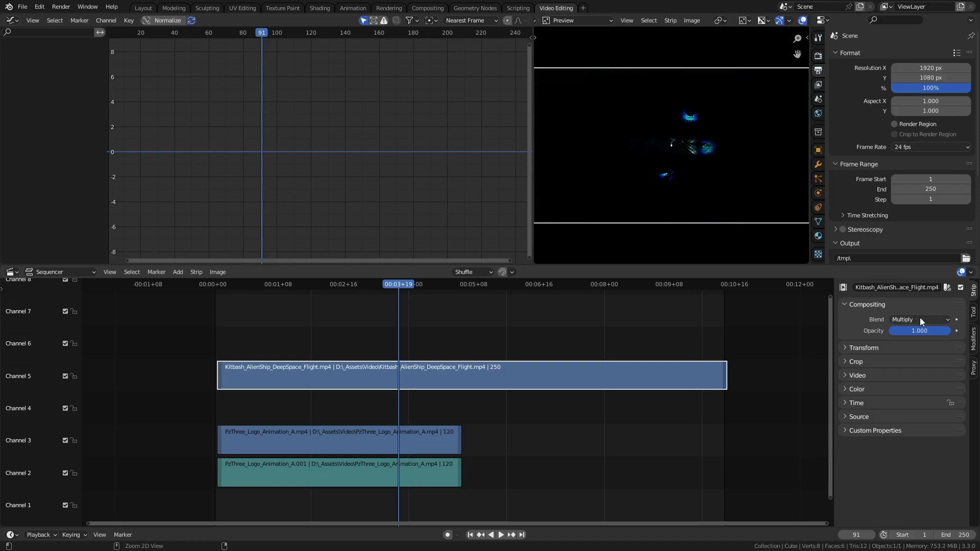
scroll(919, 318, "down", 1, "ctrl")
scroll(919, 317, "down", 1, "ctrl")
scroll(920, 317, "down", 1, "ctrl")
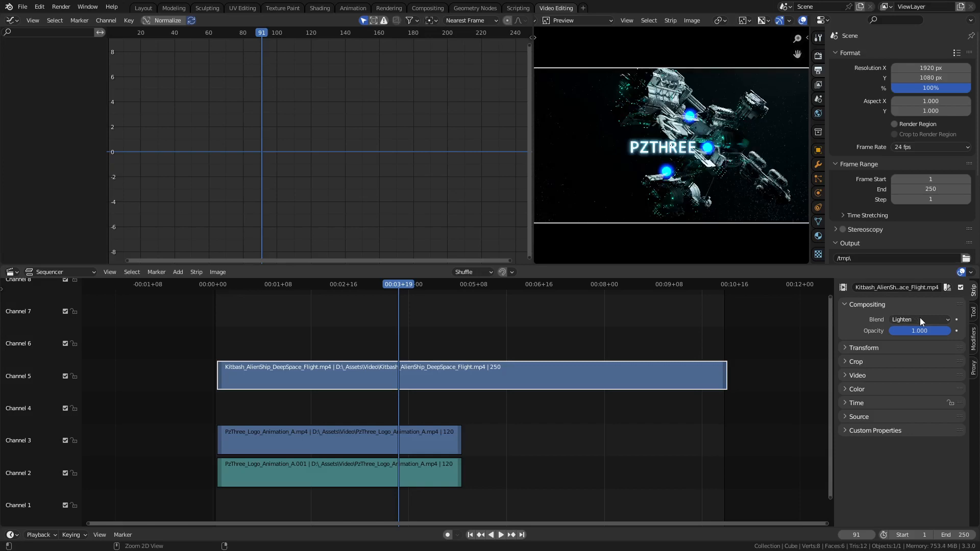
scroll(920, 318, "down", 1, "ctrl")
scroll(919, 317, "up", 1, "ctrl")
Step: Play the blended sequence from the first frame, stop at frame 111, and deselect the strips
left_click(471, 535)
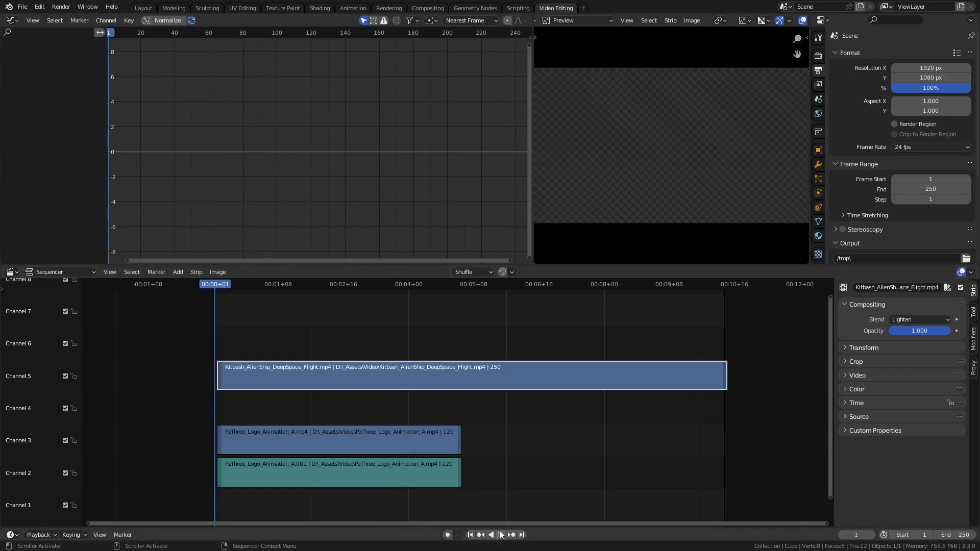
left_click(500, 535)
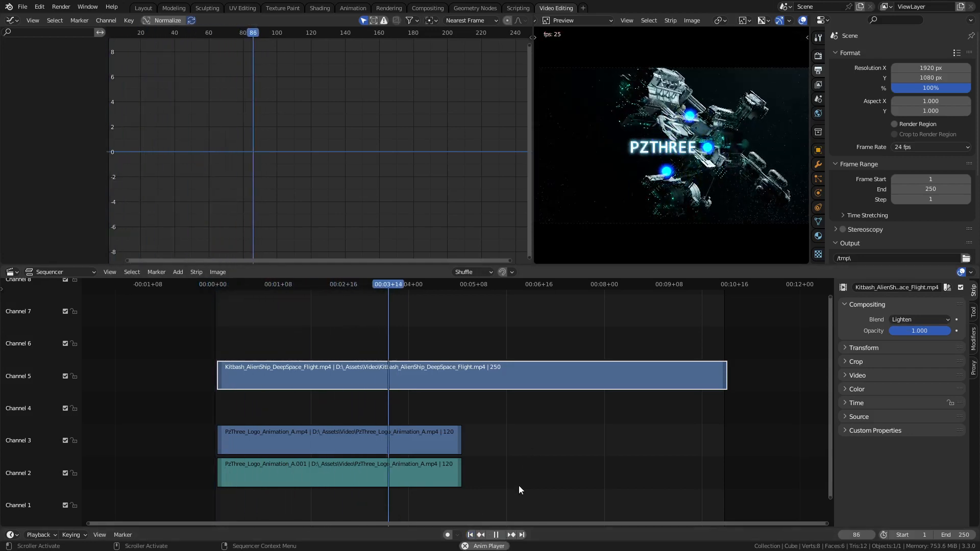
left_click(497, 535)
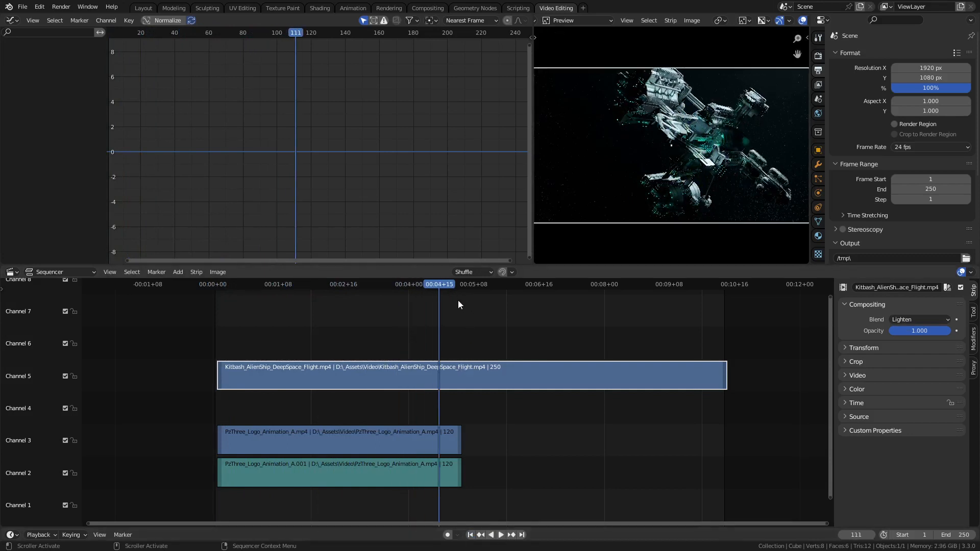
left_click(459, 338)
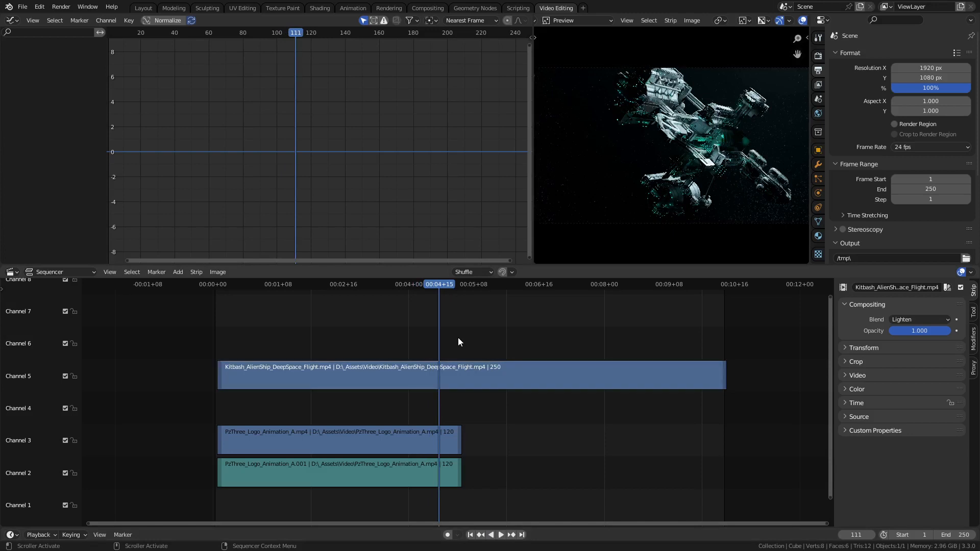
Step: Add a black Color strip and move it to the start of the sequence on channel 1
left_click(178, 272)
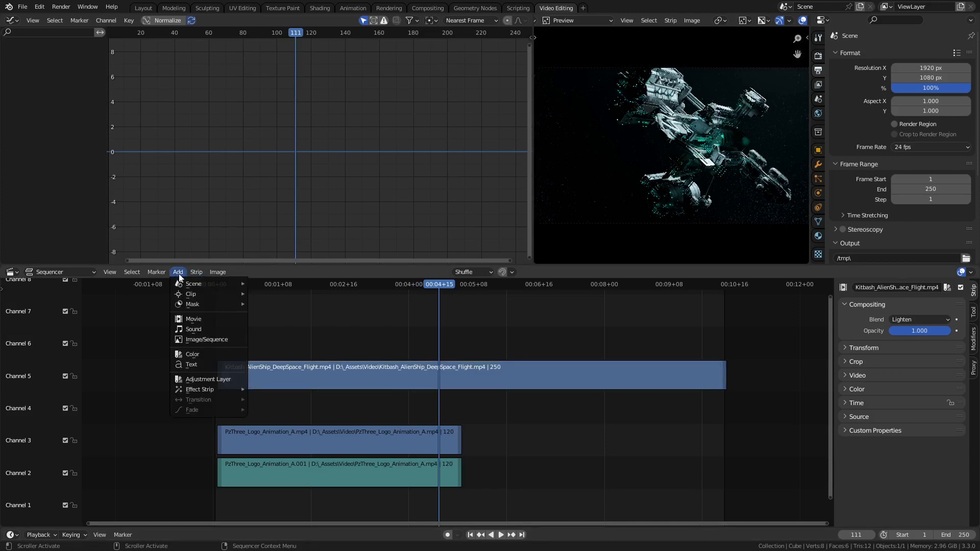
left_click(206, 354)
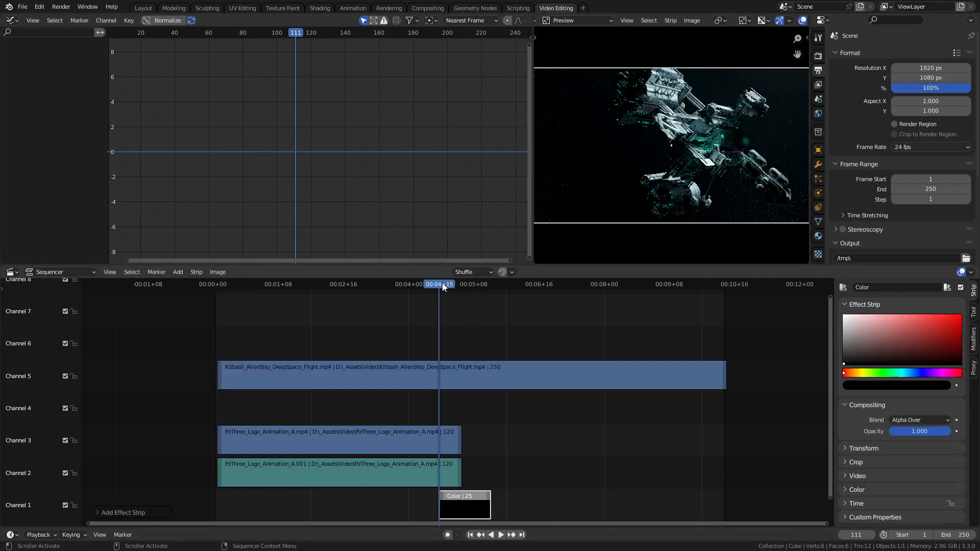
left_click_drag(480, 506, 257, 504)
left_click(269, 507)
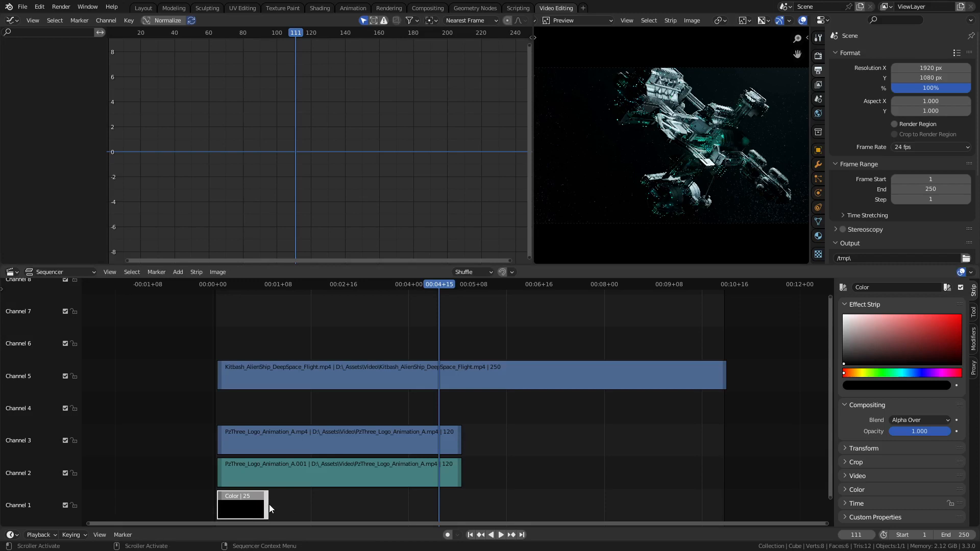
Step: Extend the Color strip to about 249 frames, near the alien ship clip's end, and select the alien ship strip
left_click_drag(265, 507, 310, 512)
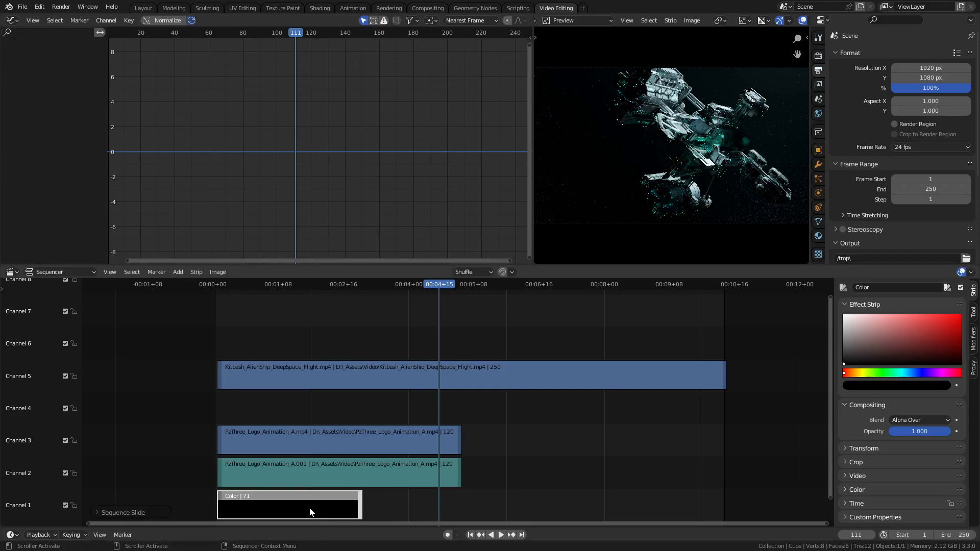
left_click(304, 508)
left_click_drag(359, 506, 712, 494)
left_click(618, 446)
left_click(551, 385)
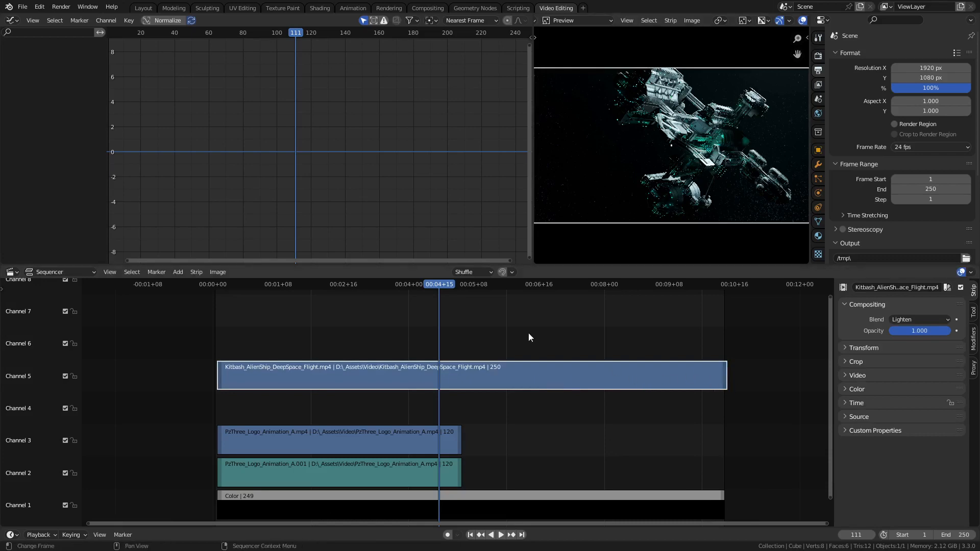
Step: Try trimming the alien ship strip's end to the end of the logo strips and slipping its contents, and undo both
left_click_drag(436, 289, 585, 332)
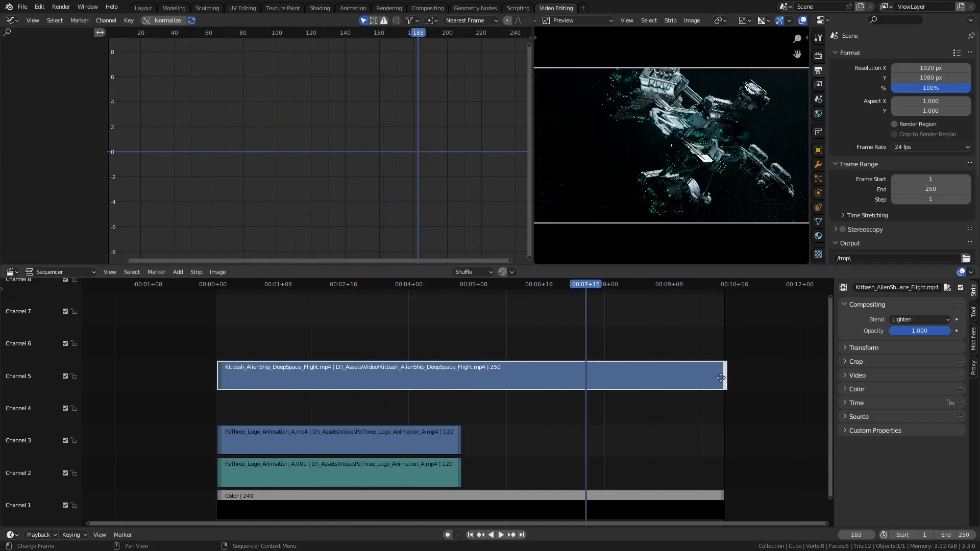
left_click_drag(720, 378, 458, 402)
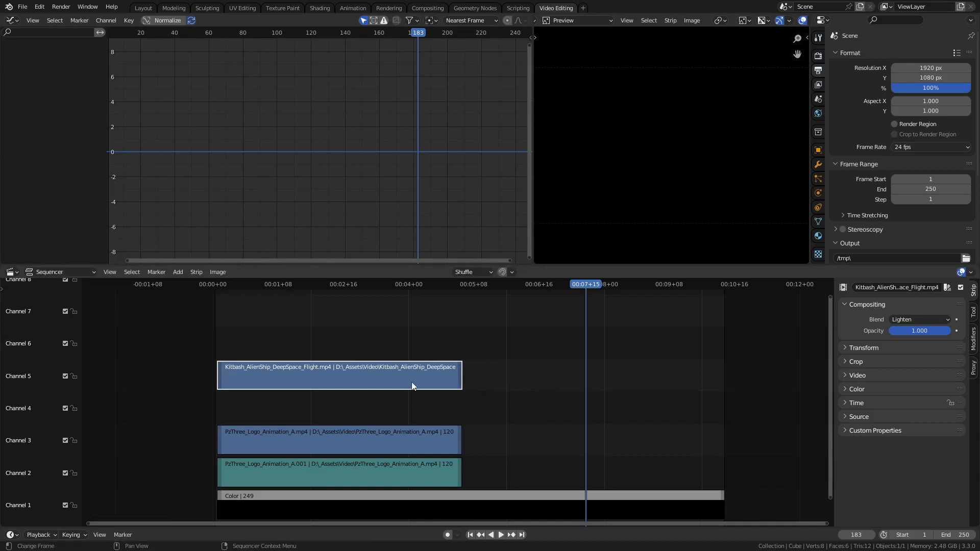
key("s")
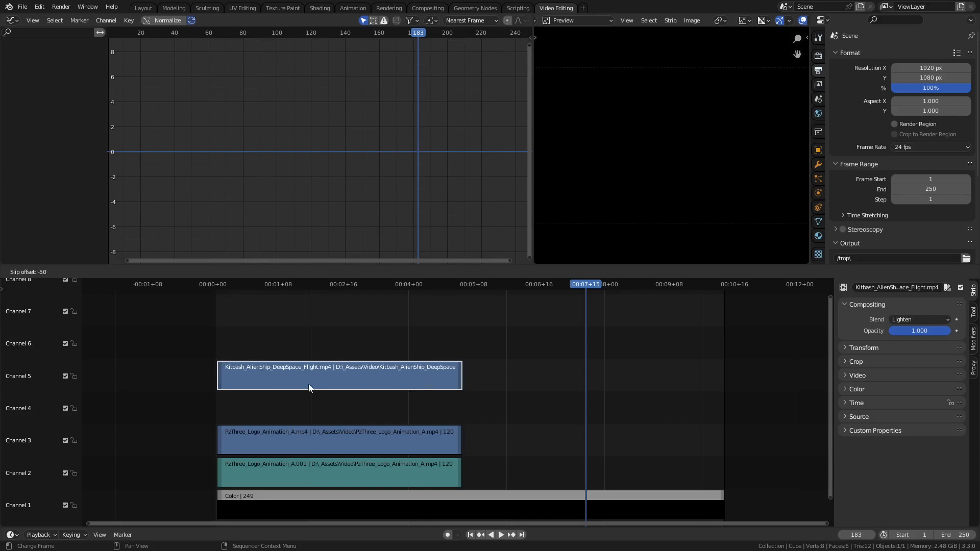
left_click(425, 362)
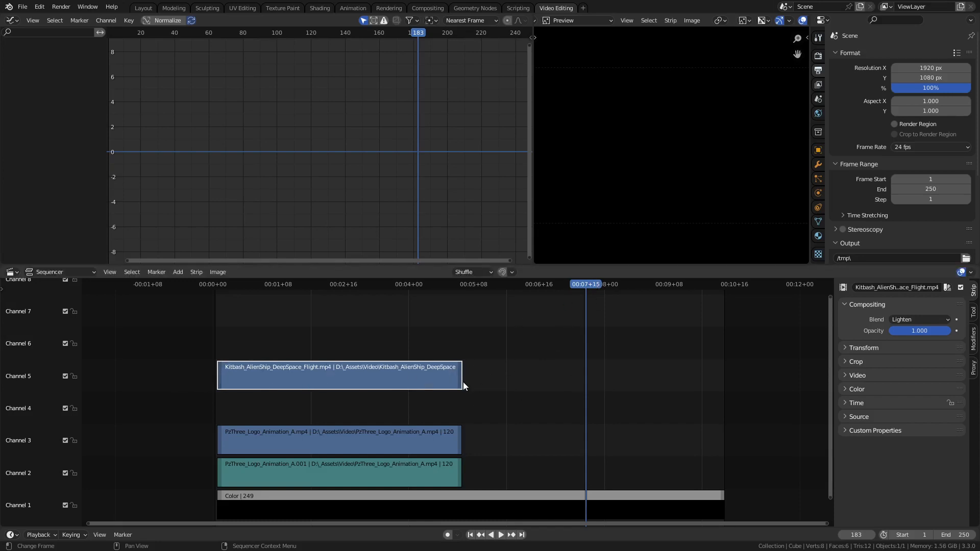
key("ctrl+z")
key("ctrl+z")
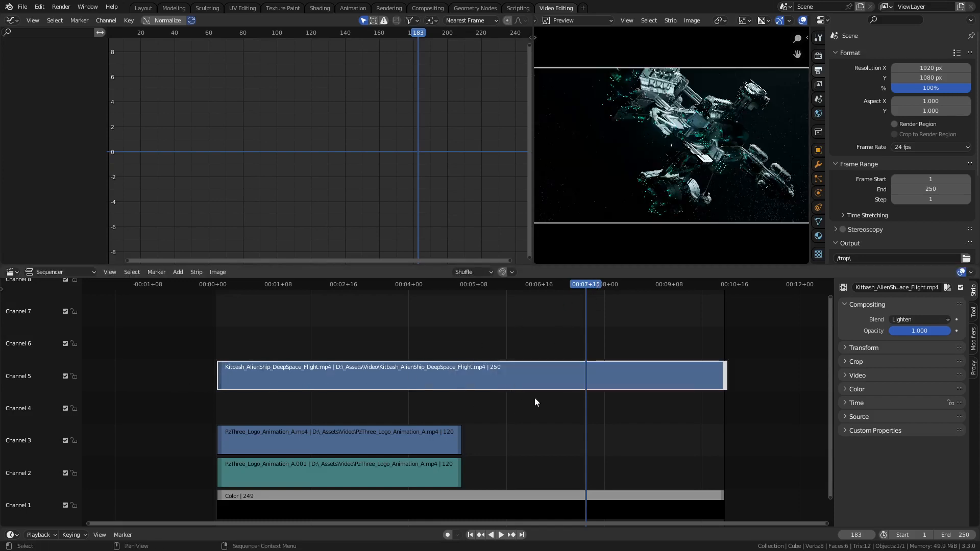
Step: Split the alien ship strip at frame 122, where the logo strips end
left_click(534, 427)
left_click(500, 384)
key("ctrl+shift+space")
key("space")
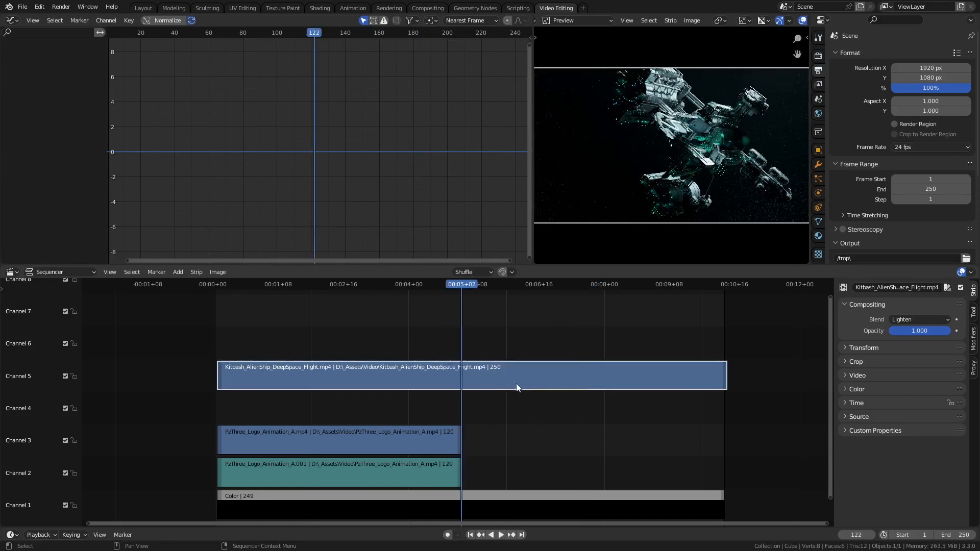
key("k")
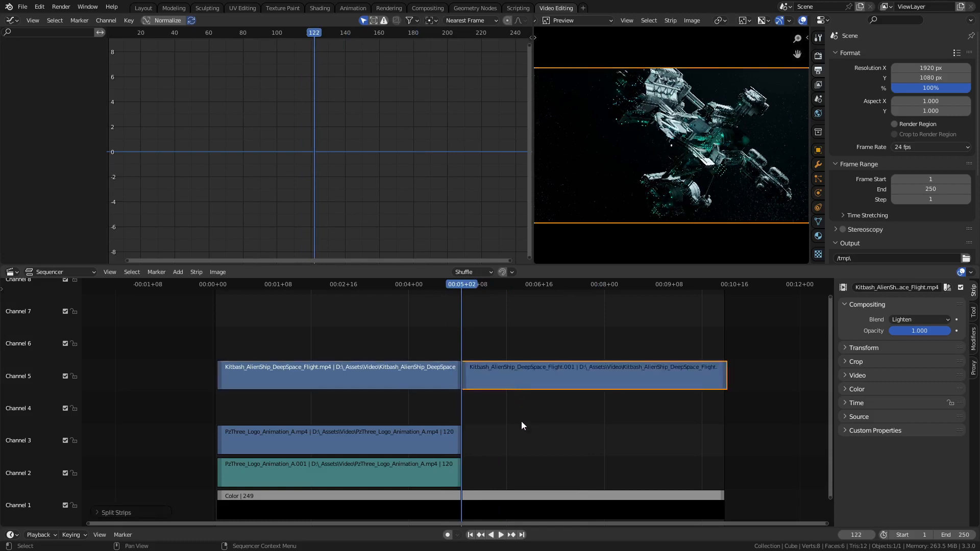
Step: Try moving the second piece of the split alien ship strip, and undo back to the unsplit strip
left_click(521, 425)
left_click(516, 374)
left_click_drag(525, 380, 553, 393)
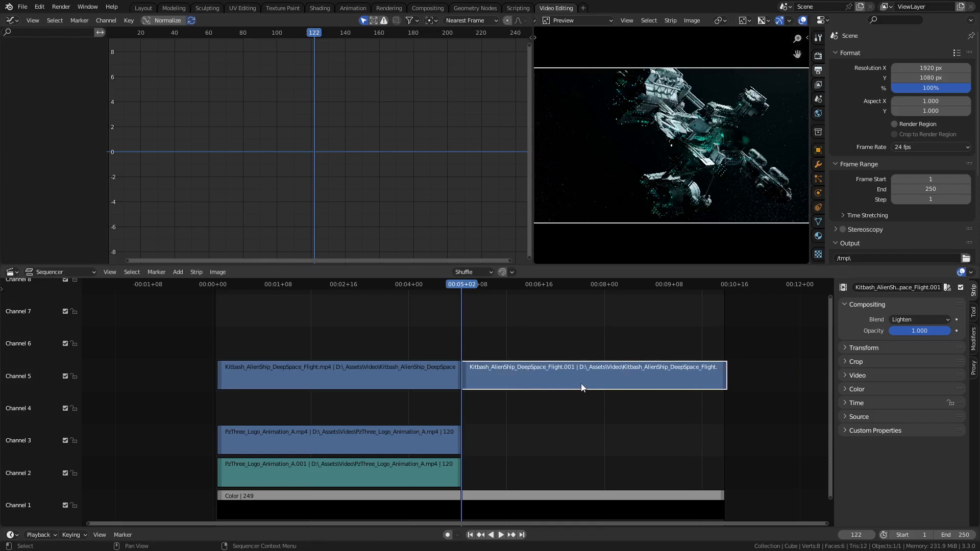
key("ctrl+z")
key("ctrl+z")
key("ctrl+z")
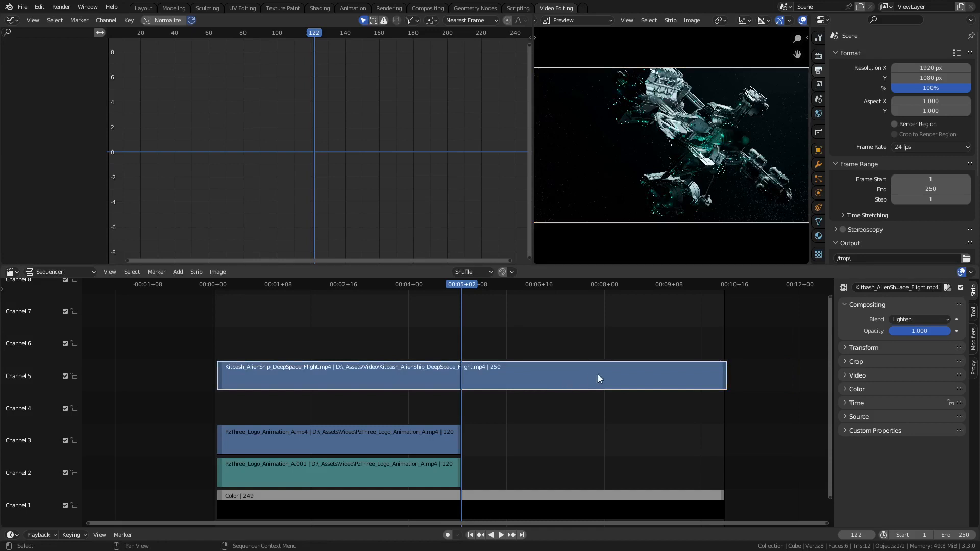
Step: Set the alien ship strip's Speed Factor to 2.070 so it ends together with the logo strips
left_click(852, 402)
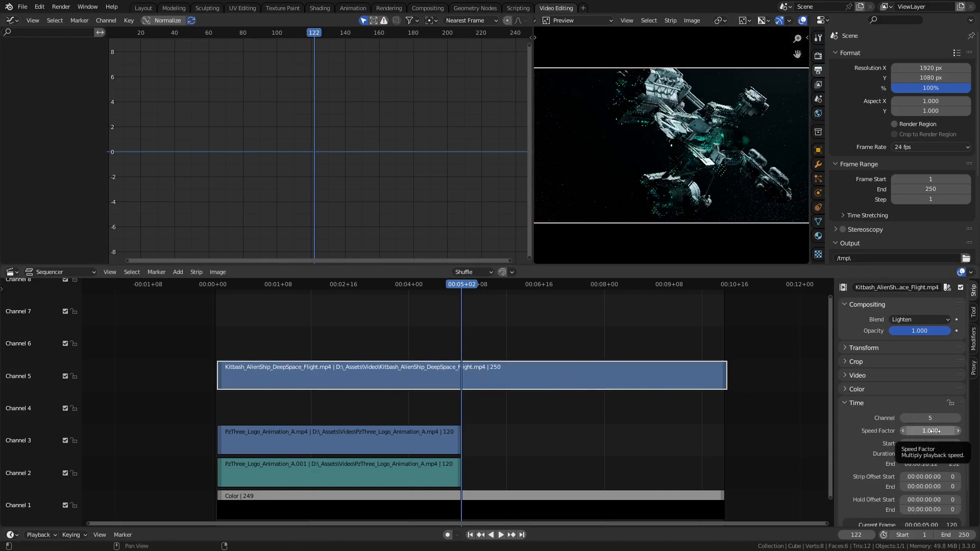
left_click_drag(933, 431, 979, 431)
left_click(593, 381)
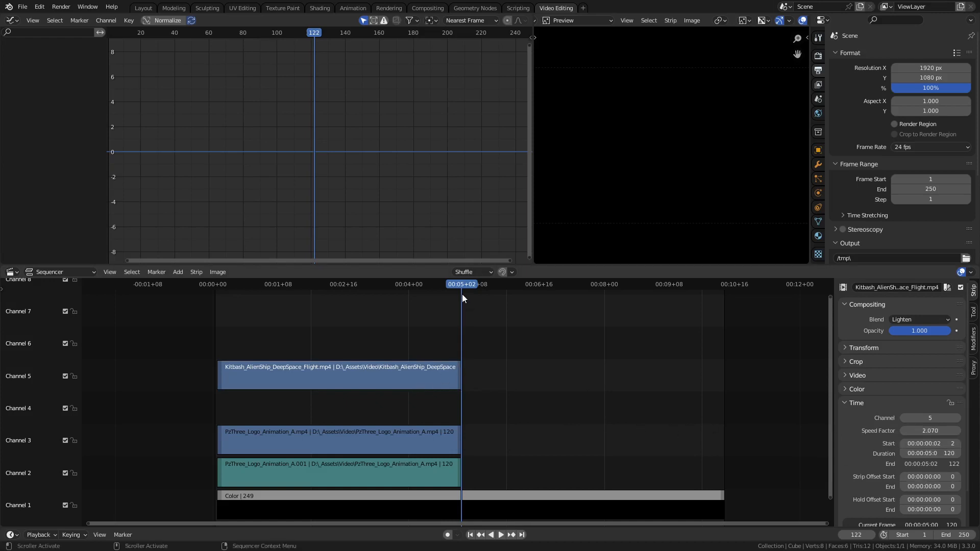
Step: Move the alien ship strip and the logo video strip one frame earlier to start at frame 1
left_click_drag(413, 291, 192, 326)
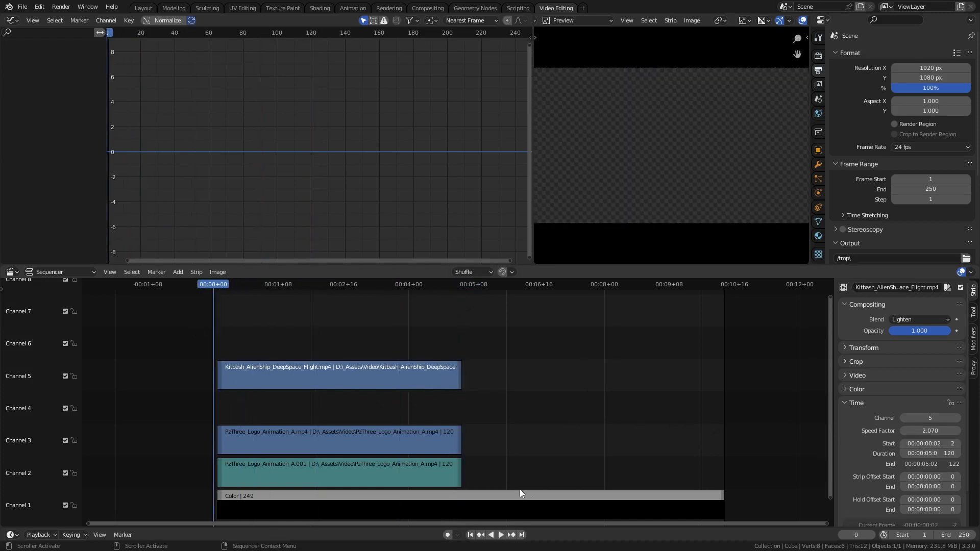
left_click(339, 377)
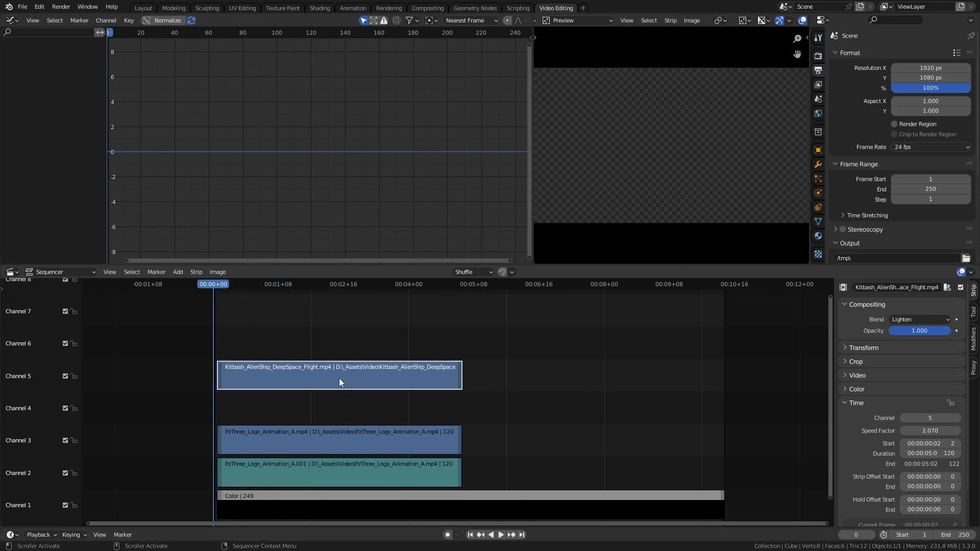
key("g")
left_click(304, 412)
left_click(287, 448)
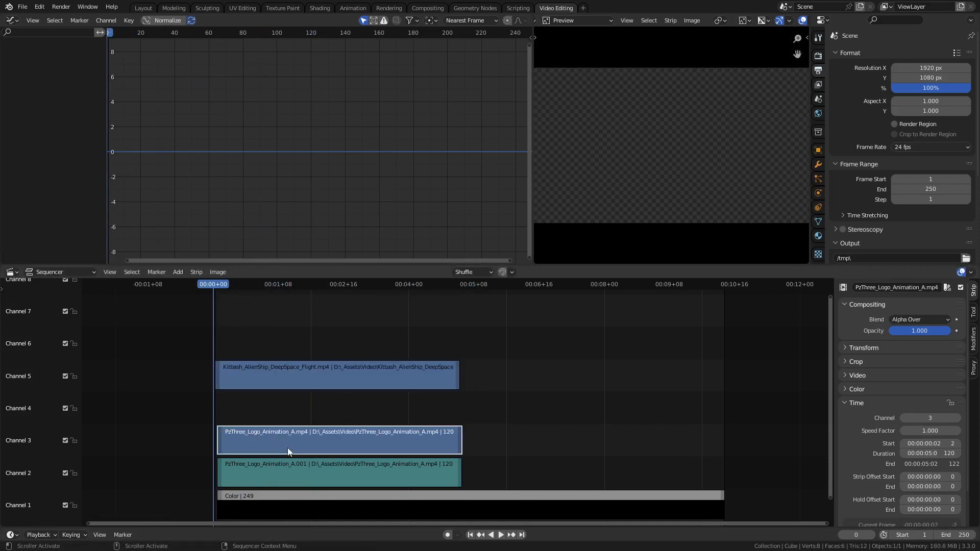
key("g")
left_click(284, 450)
Step: Move the logo sound strip and the Color strip one frame earlier to start at frame 1
left_click(283, 479)
key("g")
left_click(280, 479)
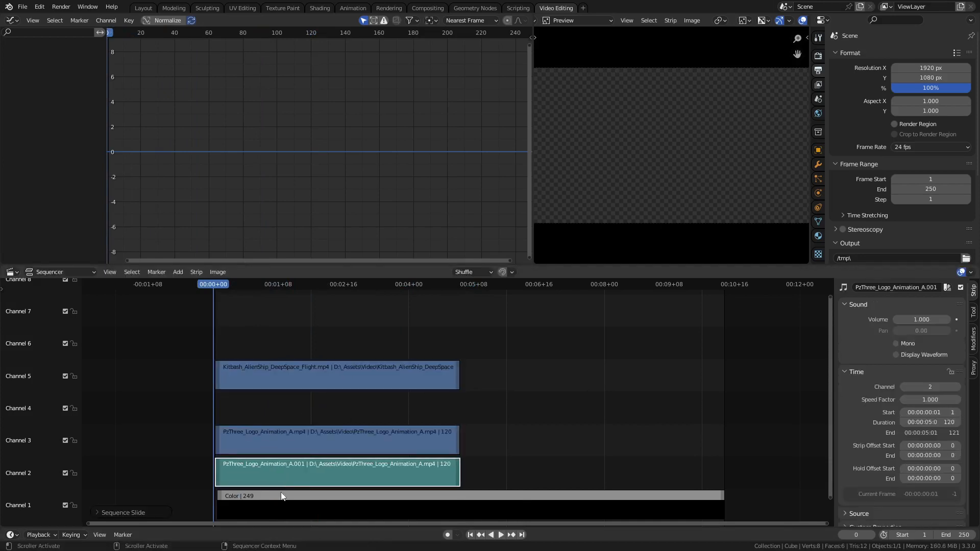
left_click(282, 497)
key("g")
left_click(280, 497)
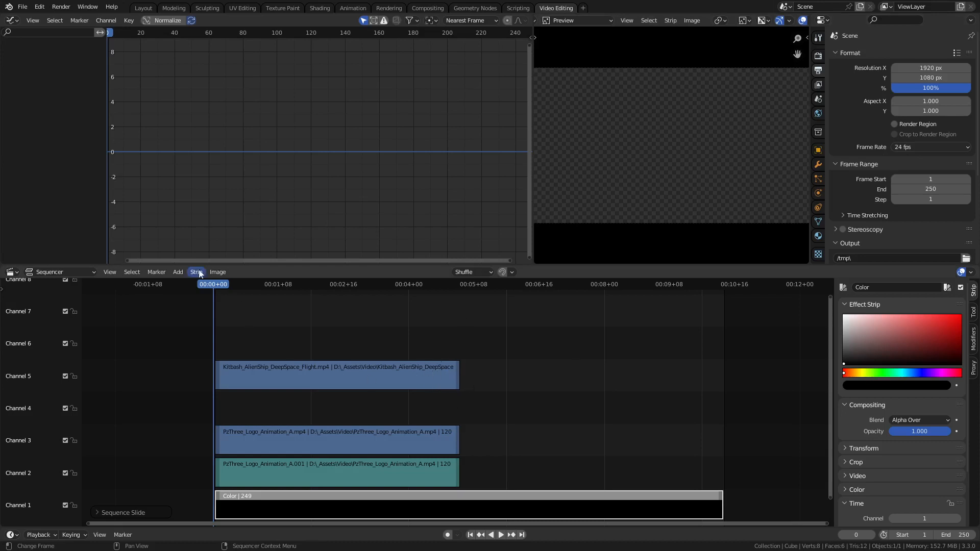
left_click(179, 272)
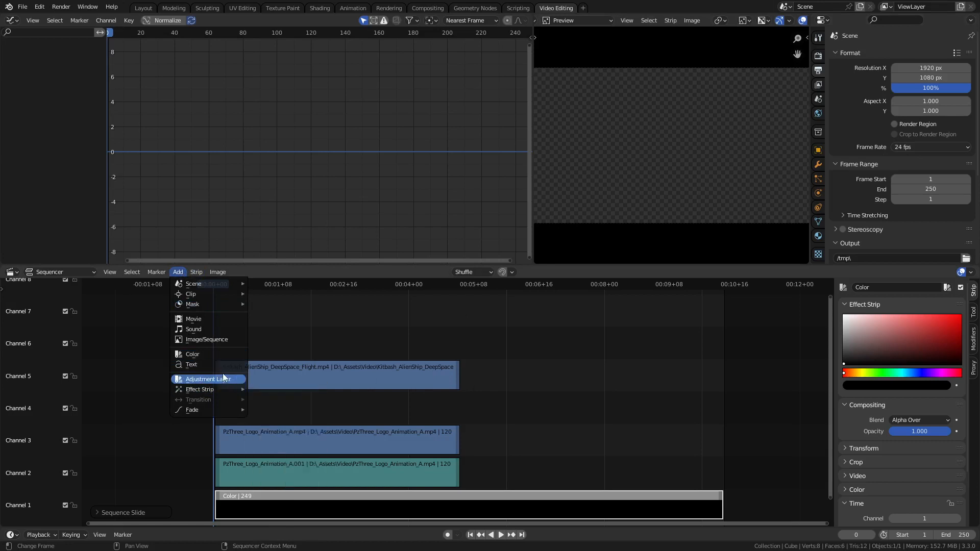
mouse_move(227, 391)
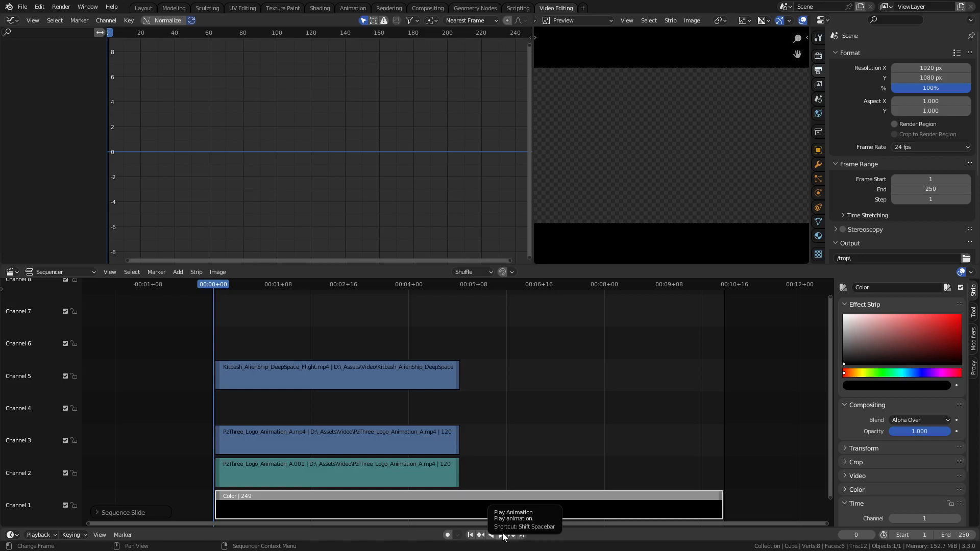
scroll(911, 464, "down", 3)
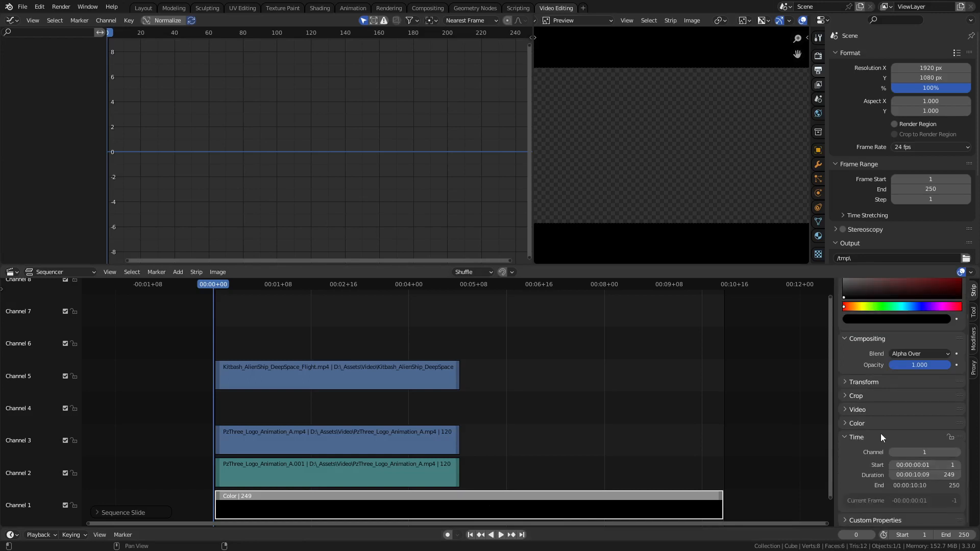
scroll(882, 438, "up", 1)
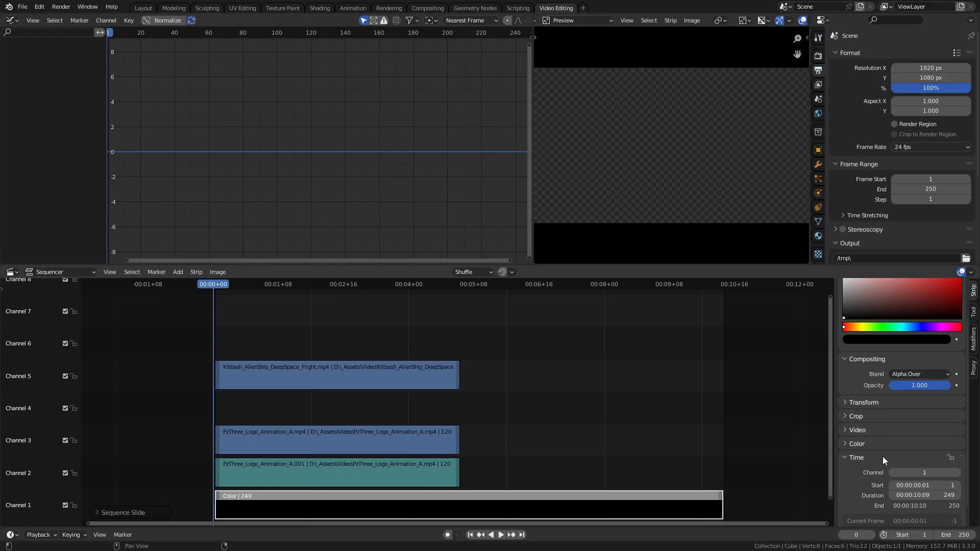
scroll(887, 445, "down", 1)
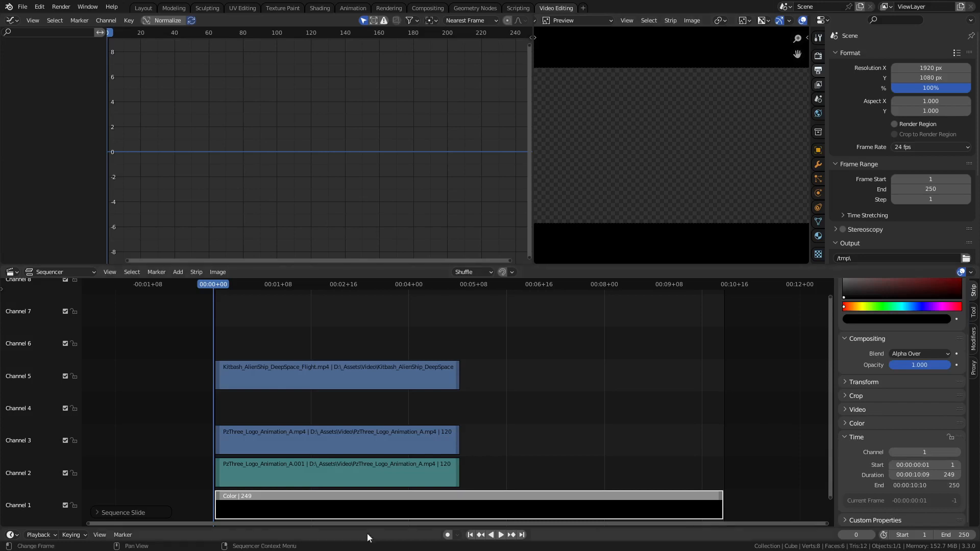
Step: Play the sequence from the first frame, stop at frame 131, and move the playhead to frame 126
left_click(470, 535)
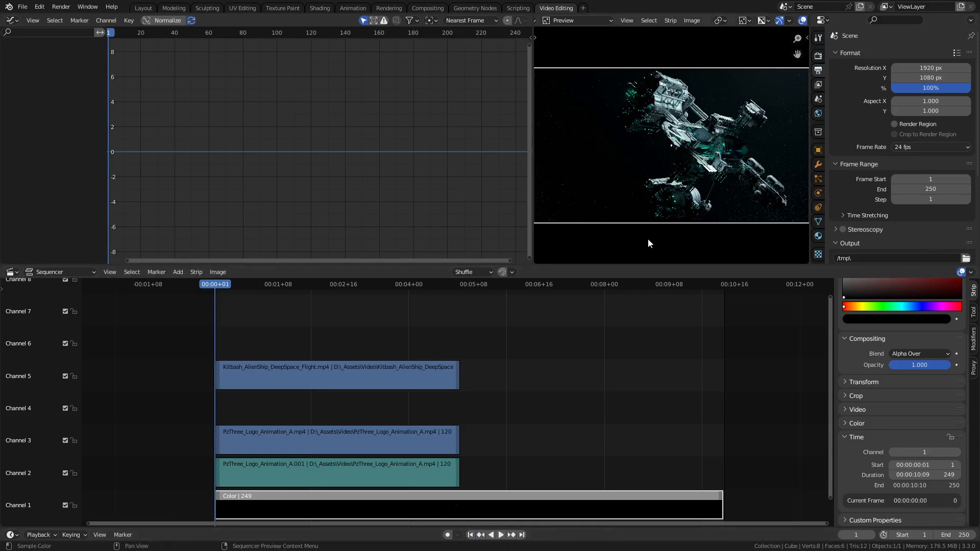
left_click(502, 535)
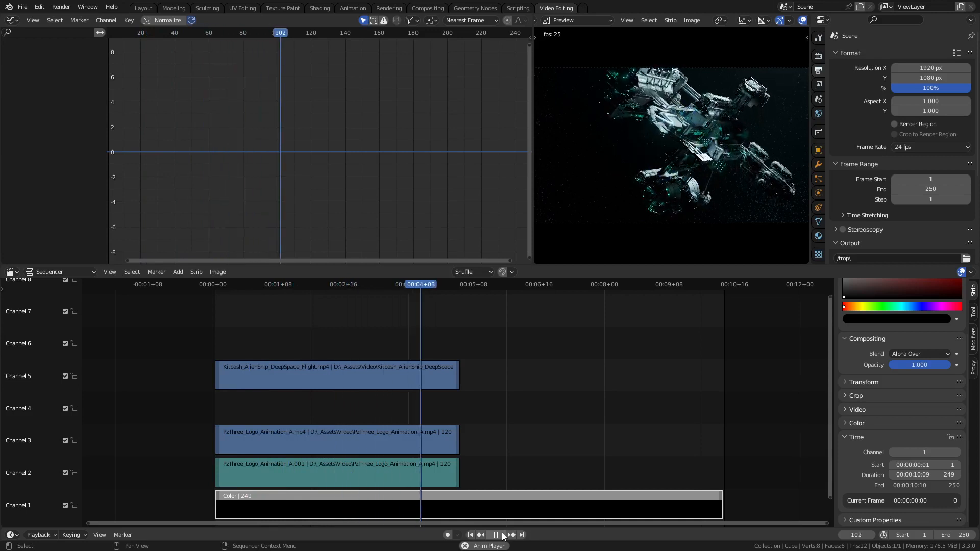
left_click(502, 535)
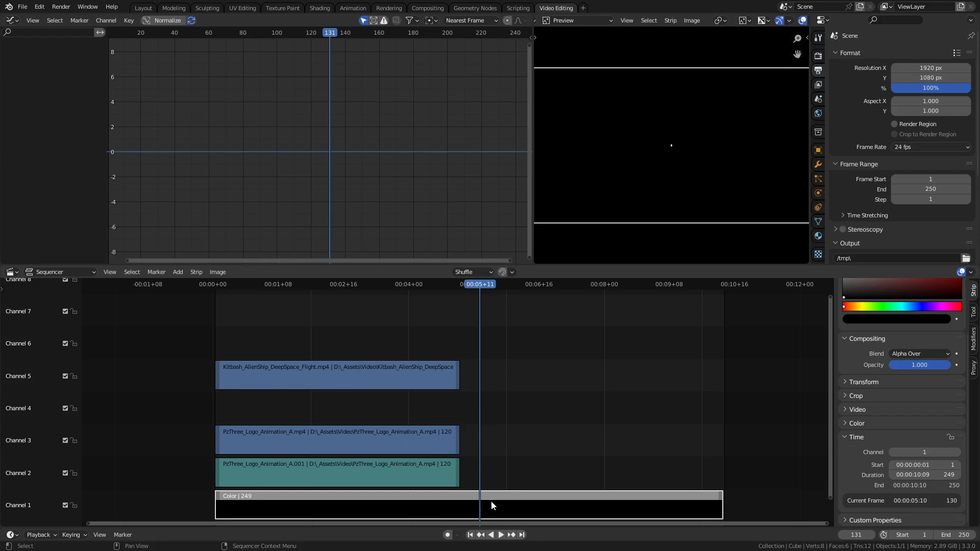
left_click_drag(474, 279, 469, 335)
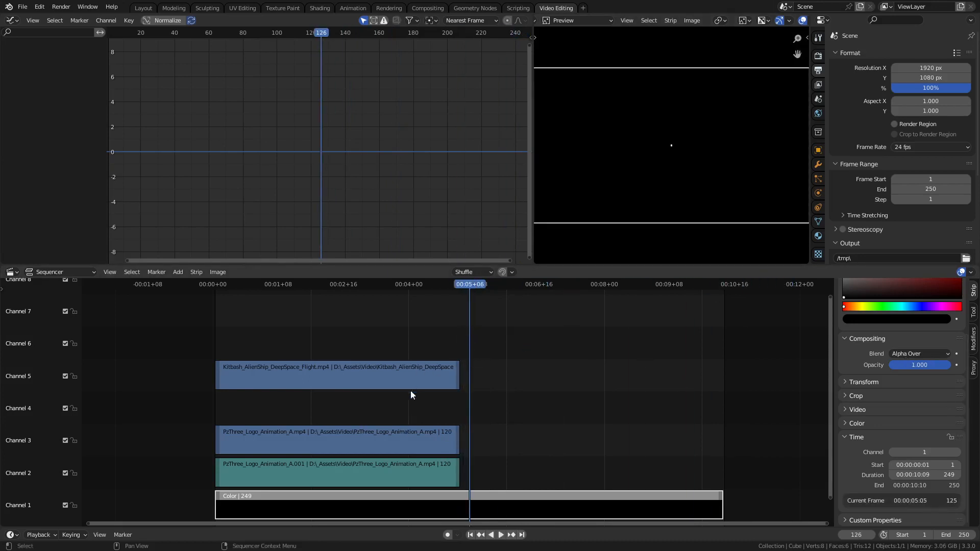
Step: Return the playhead to frame 2 and apply a Fade In and Out to the alien ship strip
left_click(354, 433)
key("shift+ctrl+space")
left_click_drag(444, 283, 216, 308)
left_click(309, 373)
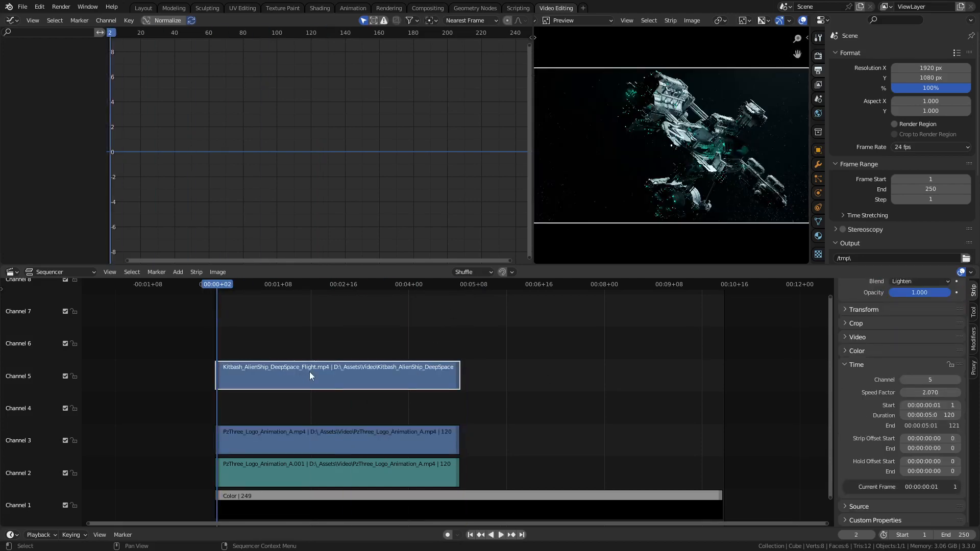
right_click(309, 373)
mouse_move(292, 457)
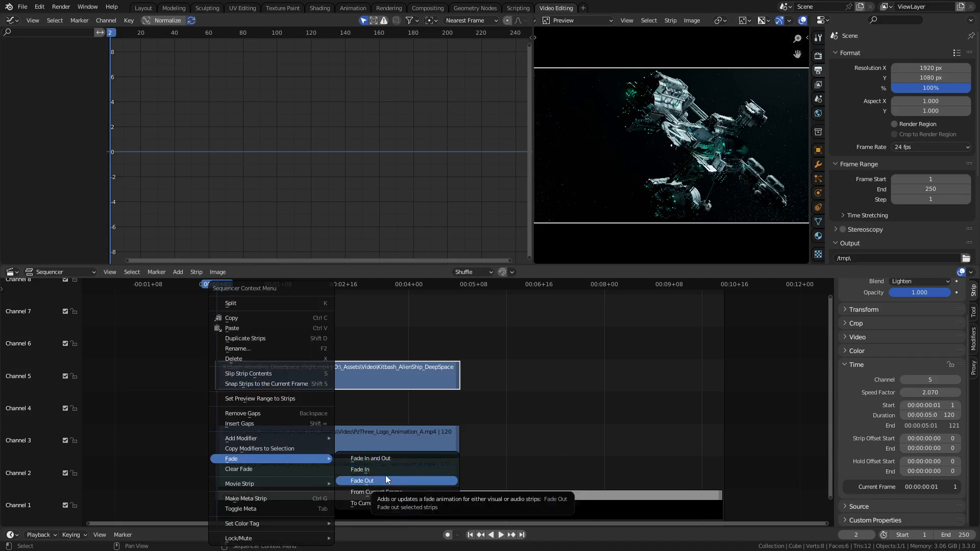
left_click(386, 460)
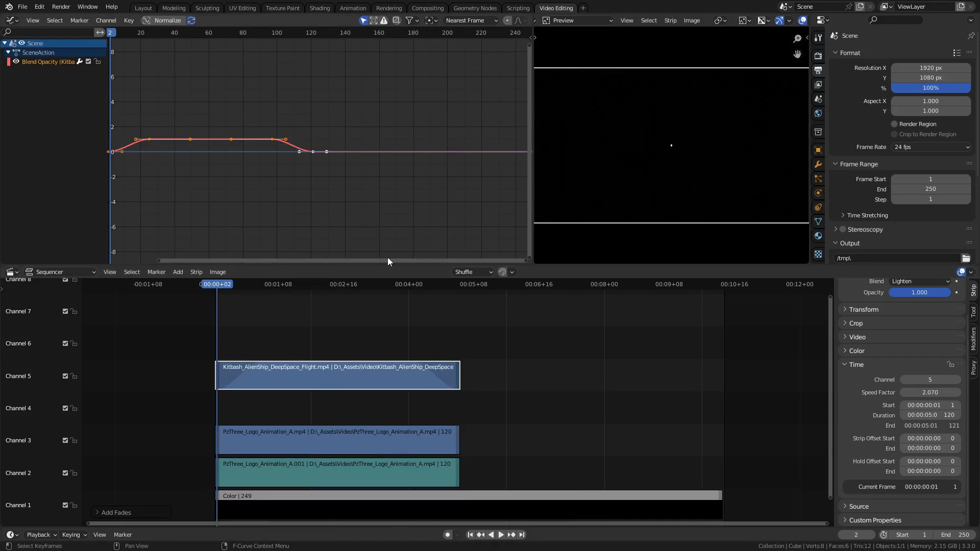
Step: Preview the alien ship strip's fade-in from frame 1 to frame 25
left_click_drag(220, 284, 216, 283)
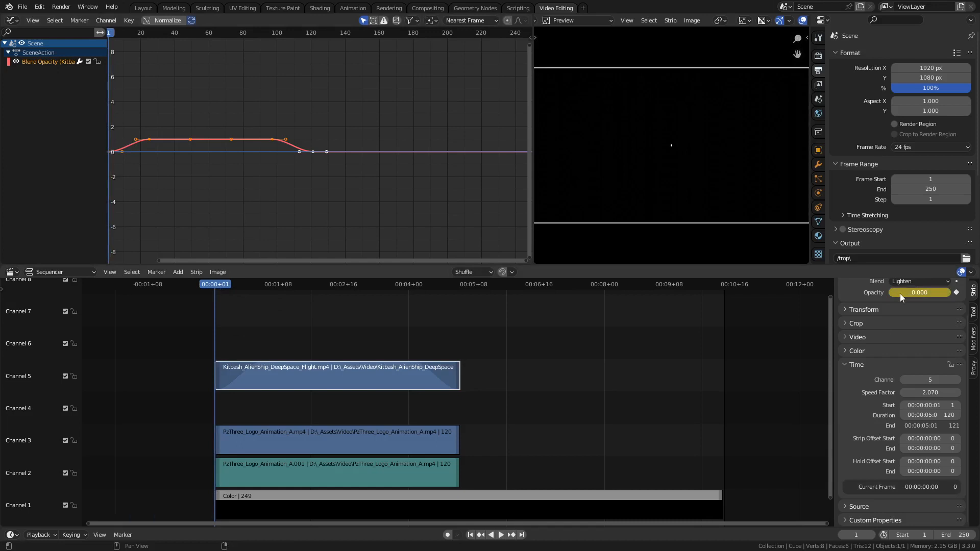
scroll(902, 298, "up", 2)
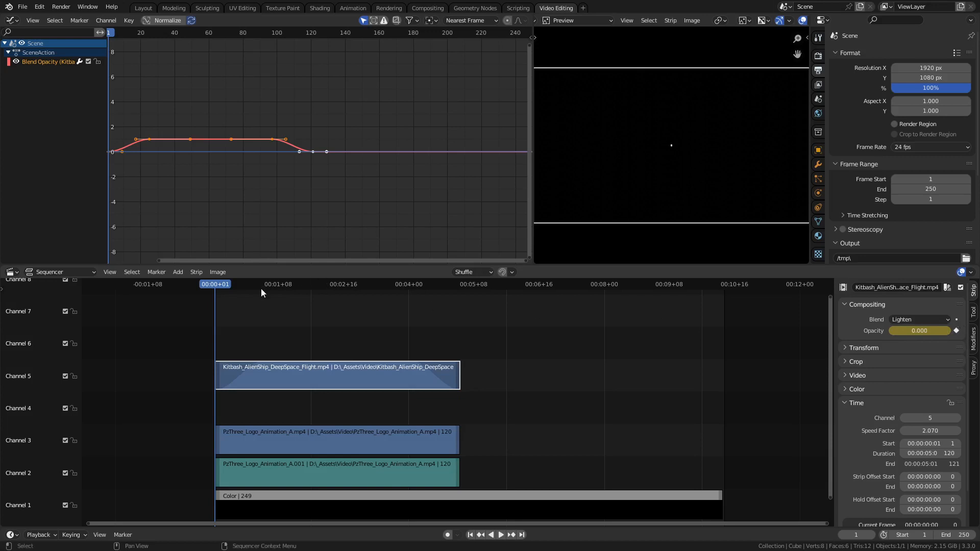
key("space")
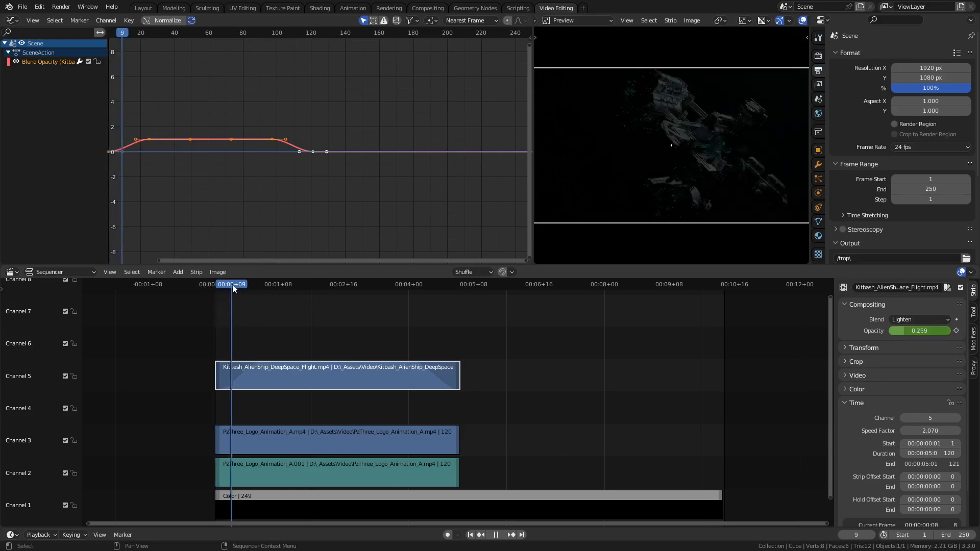
left_click_drag(235, 286, 265, 292)
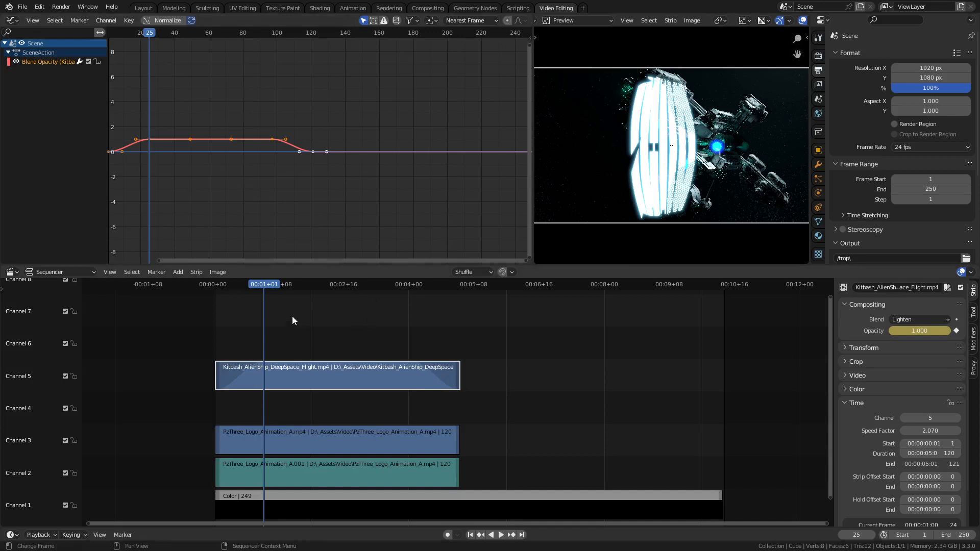
Step: Clear the fade on the alien ship strip and reapply Fade In and Out
right_click(334, 376)
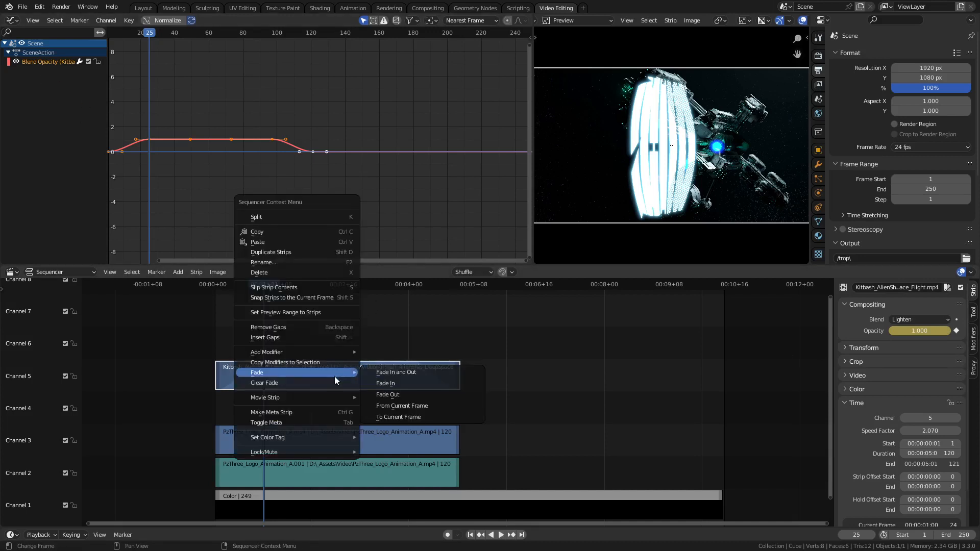
left_click(326, 387)
right_click(323, 378)
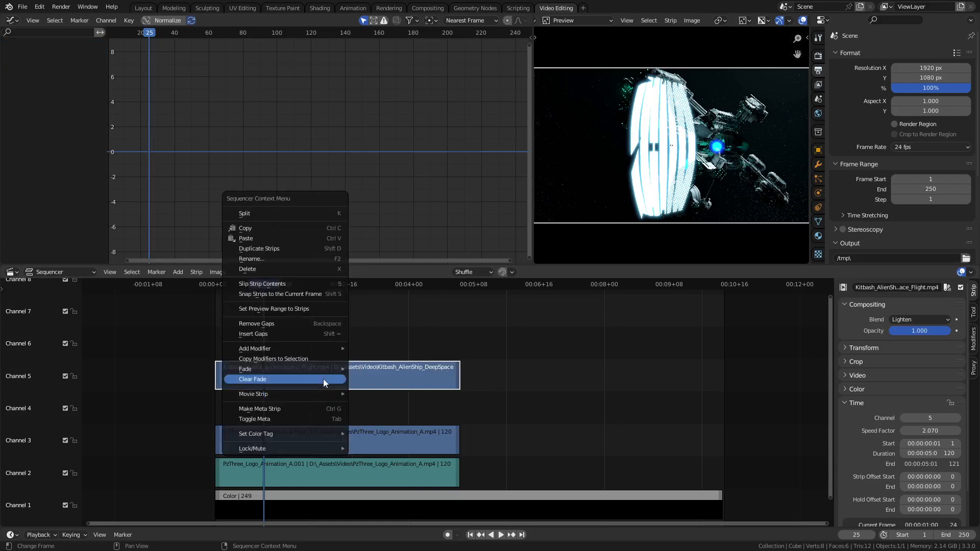
mouse_move(314, 366)
left_click(384, 372)
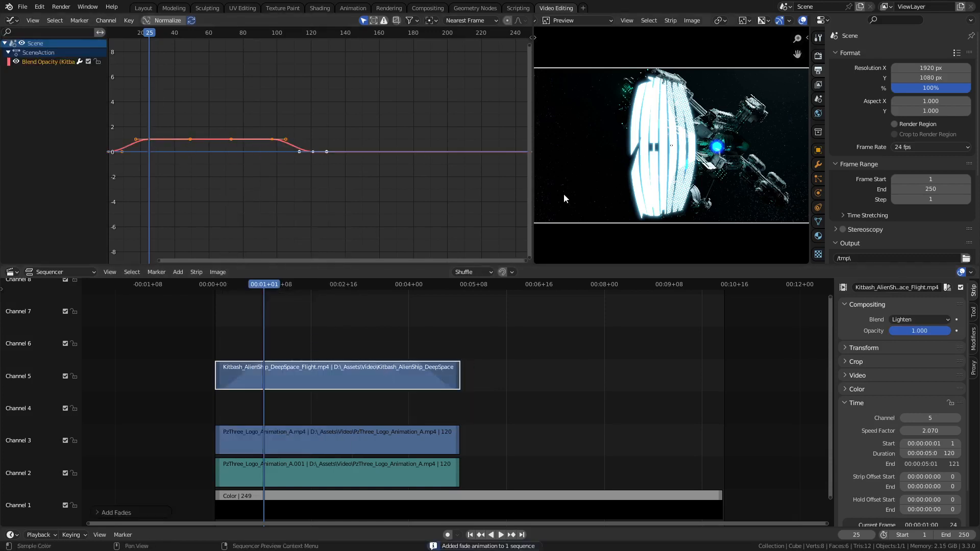
Step: Select all keyframes of the alien ship strip's Blend Opacity curve and examine the framed fade curve
left_click_drag(397, 197, 94, 103)
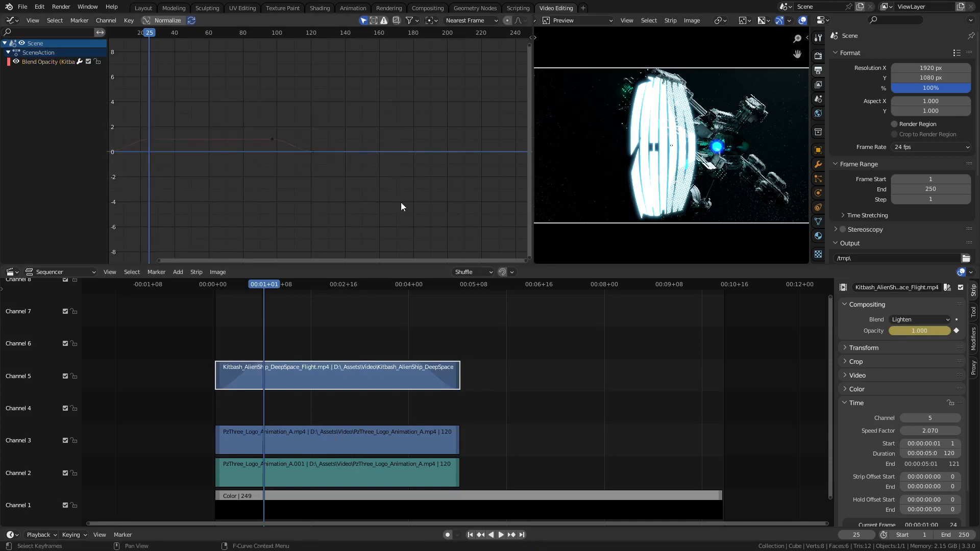
left_click_drag(405, 206, 106, 102)
key("grave")
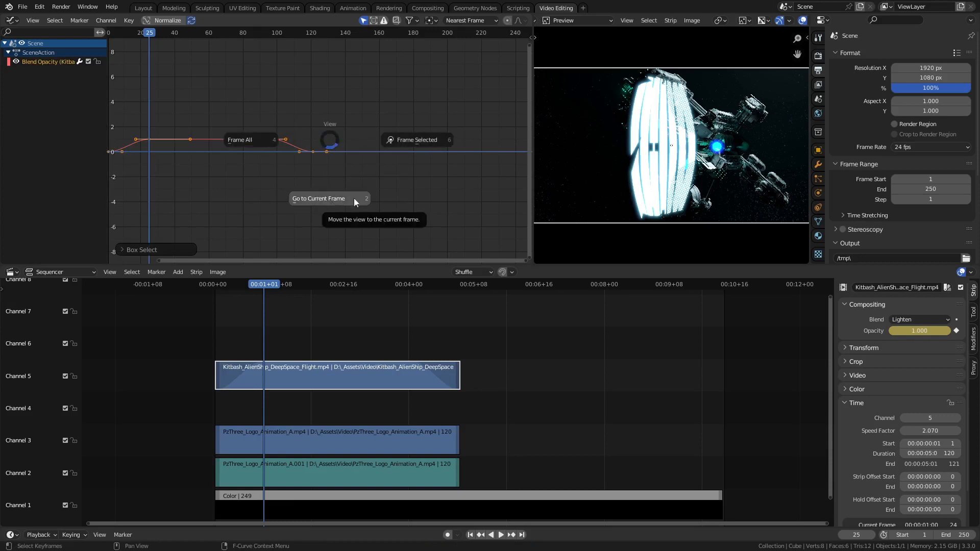
left_click(426, 140)
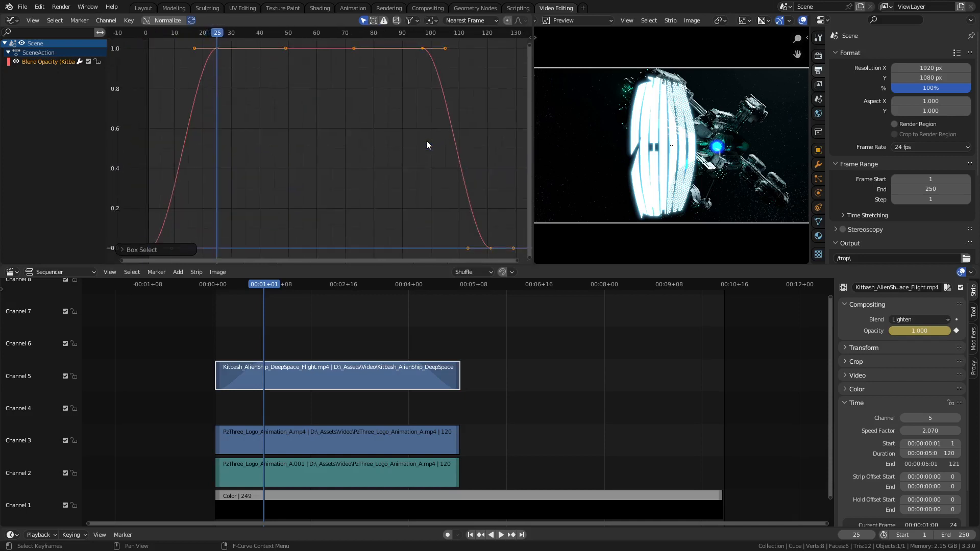
scroll(427, 141, "down", 4)
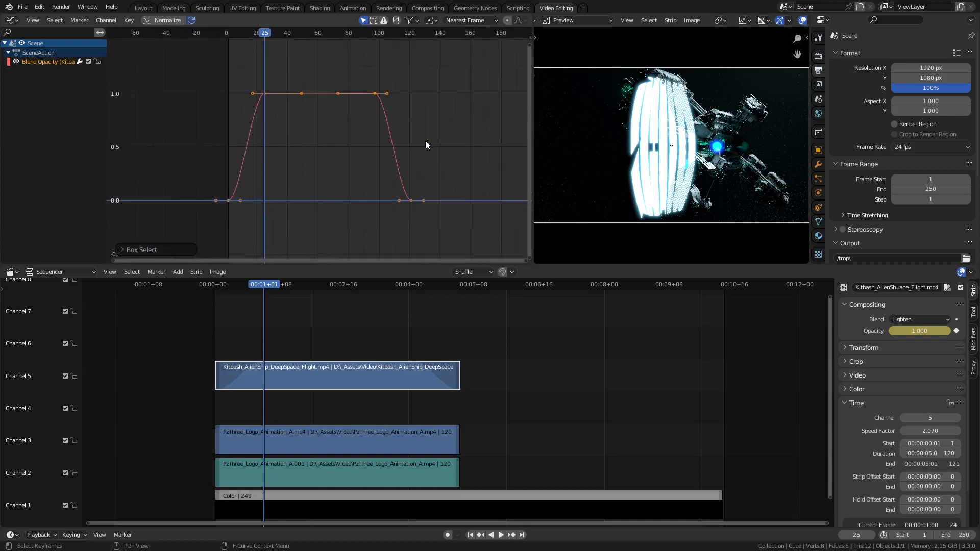
scroll(426, 141, "up", 3)
scroll(426, 140, "down", 1)
middle_click_drag(425, 141, 411, 160)
key("Home")
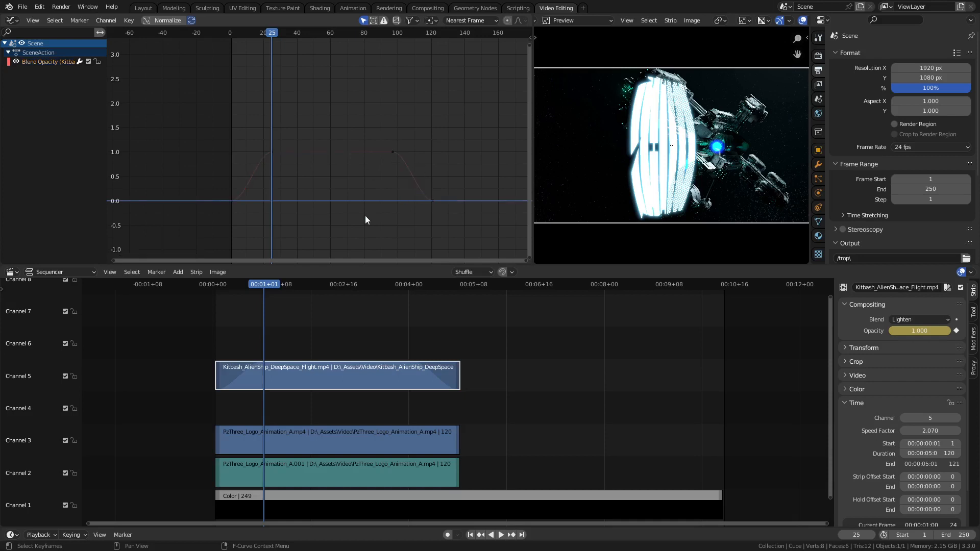
key("grave")
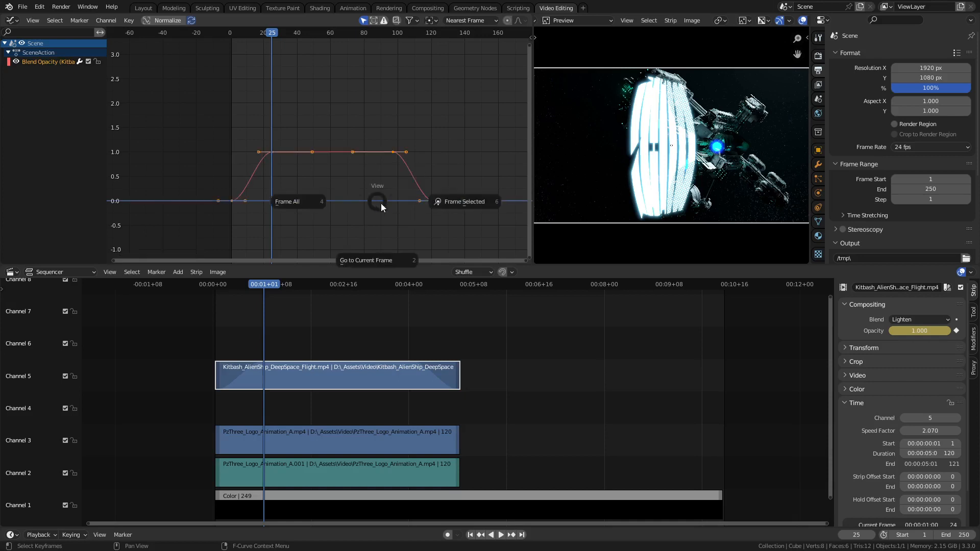
left_click(426, 207)
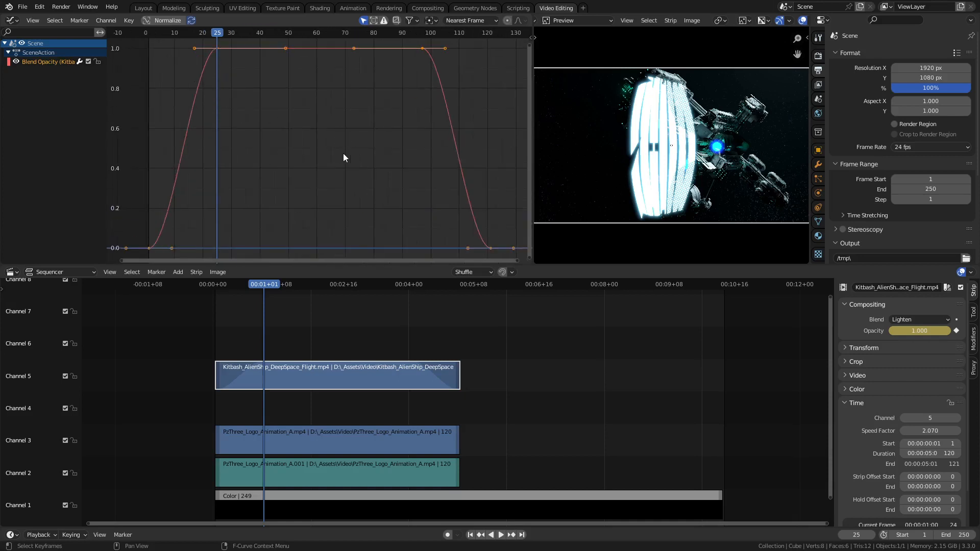
Step: Select the opacity keyframe at frame 25 and try moving, rotating and scaling it, including axis-constrained moves
scroll(343, 158, "down", 1)
scroll(310, 167, "down", 1)
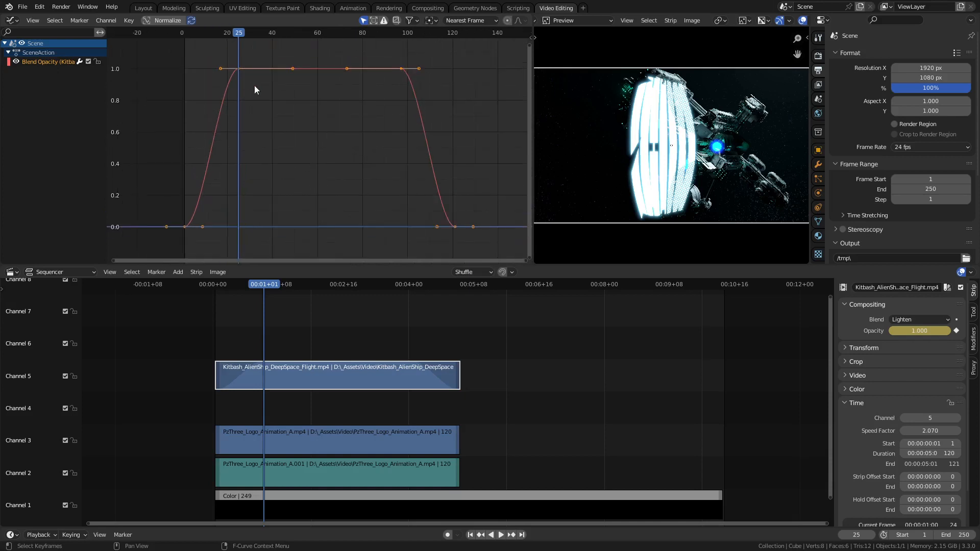
scroll(279, 85, "down", 2)
middle_click_drag(325, 124, 284, 135)
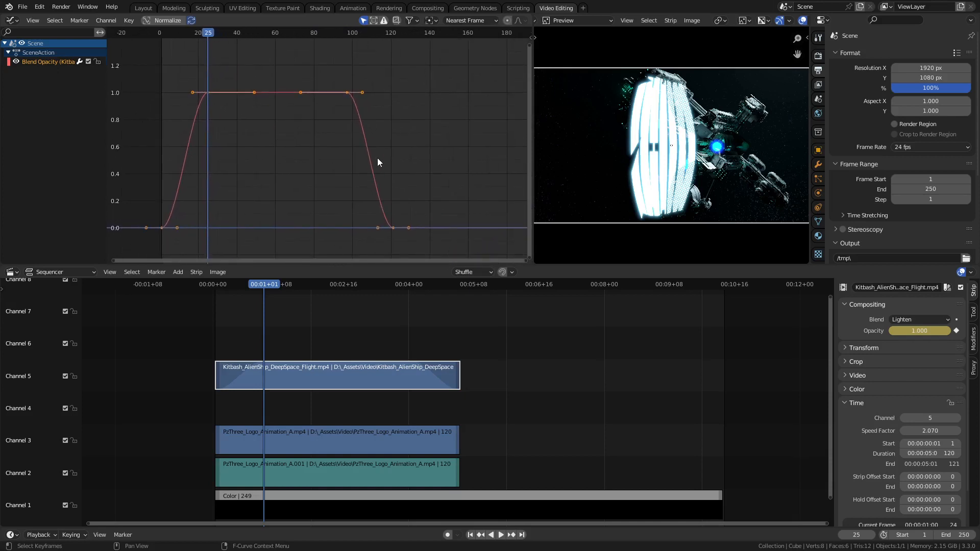
middle_click_drag(375, 156, 384, 161, "ctrl")
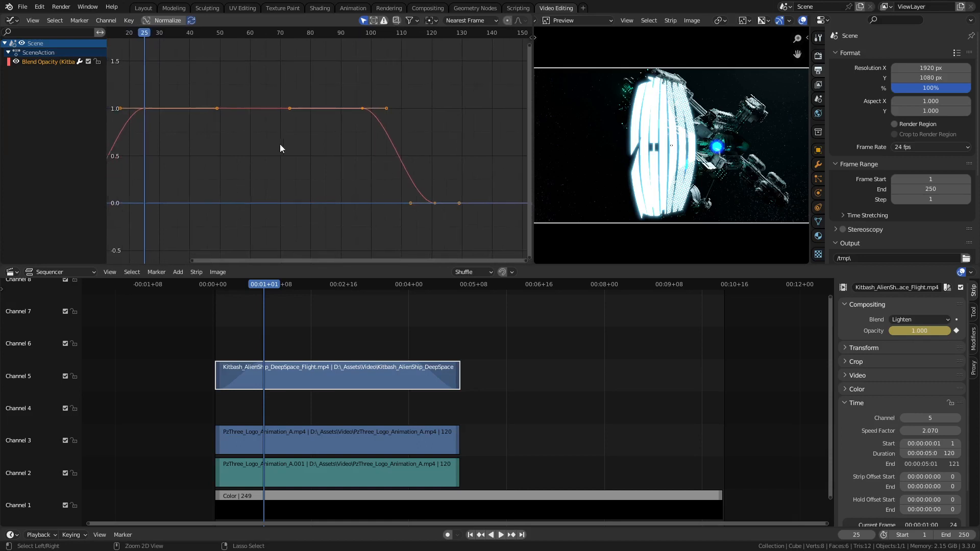
key("Home")
left_click(240, 124)
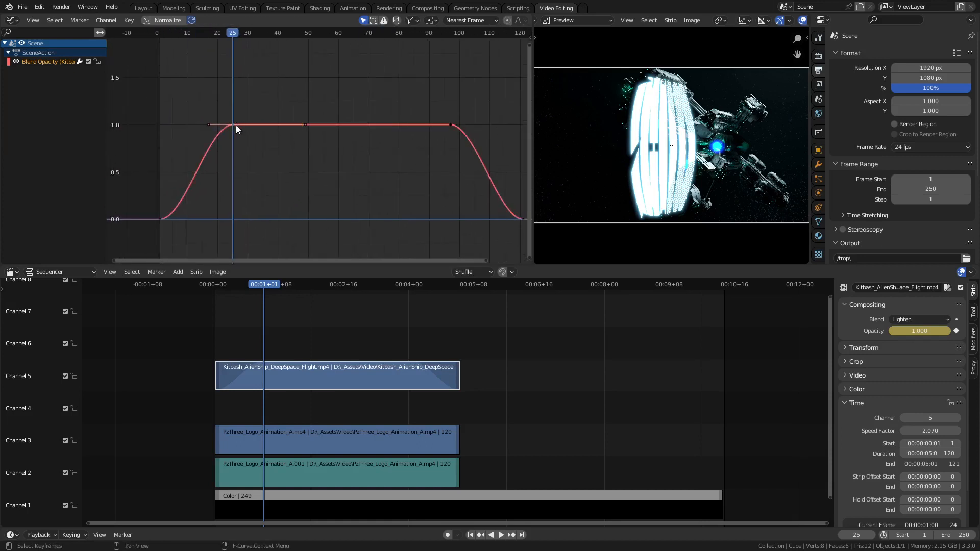
key("g")
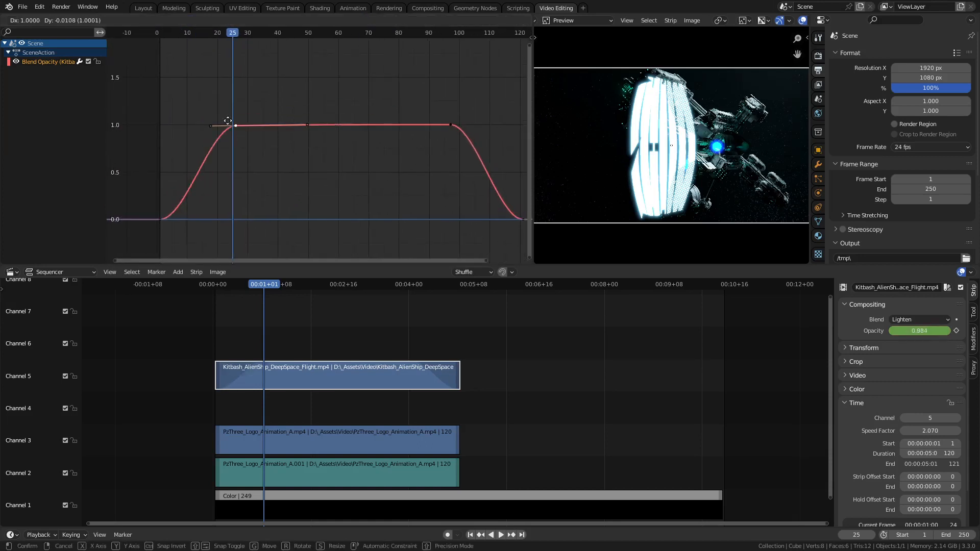
key("Escape")
key("r")
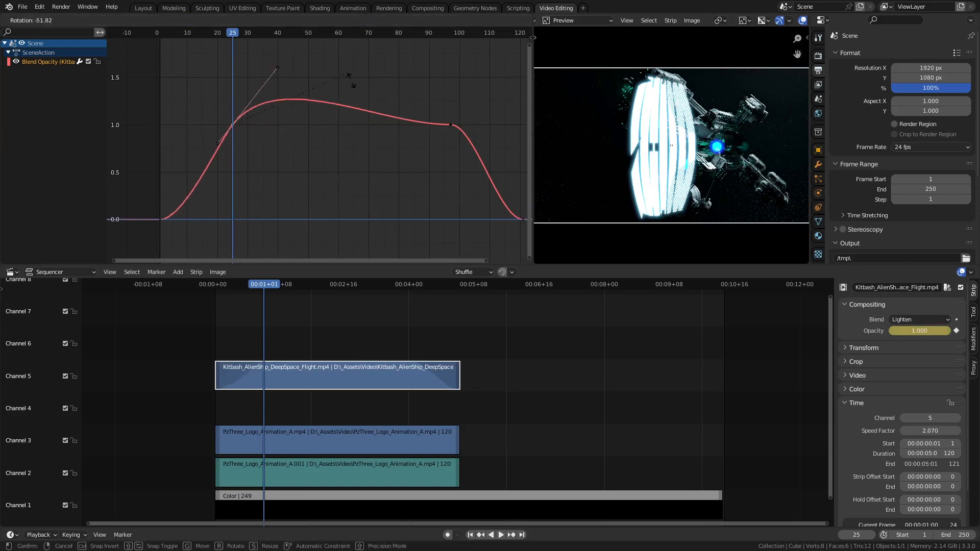
key("Escape")
key("s")
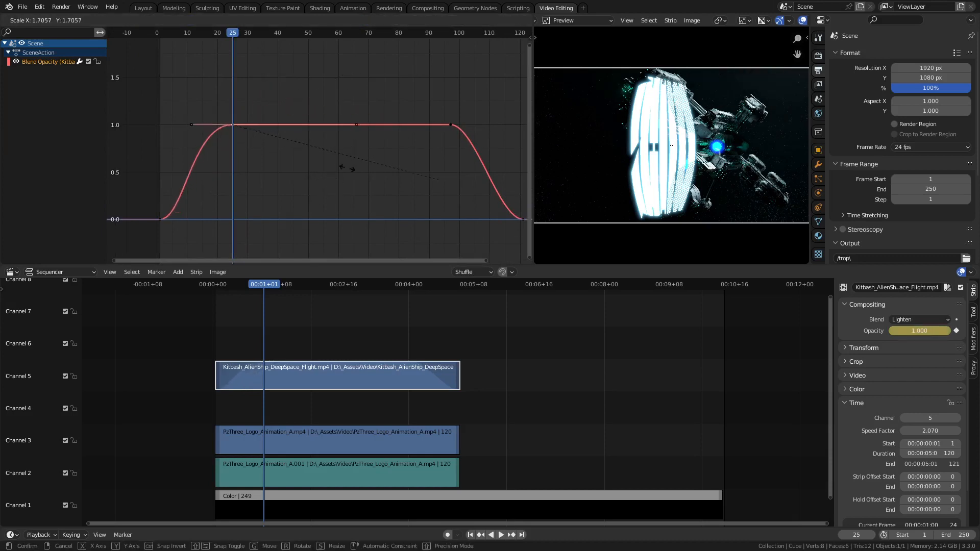
key("Escape")
key("g")
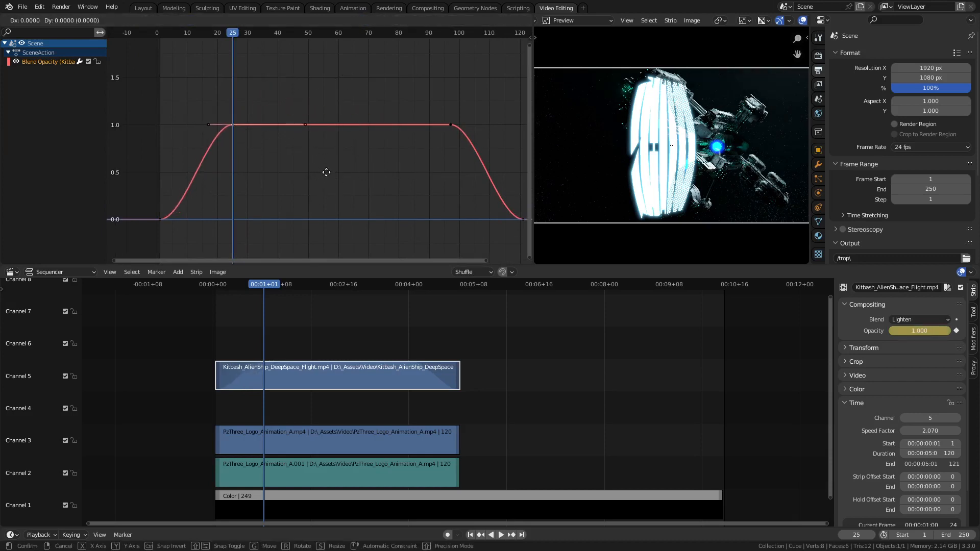
key("x")
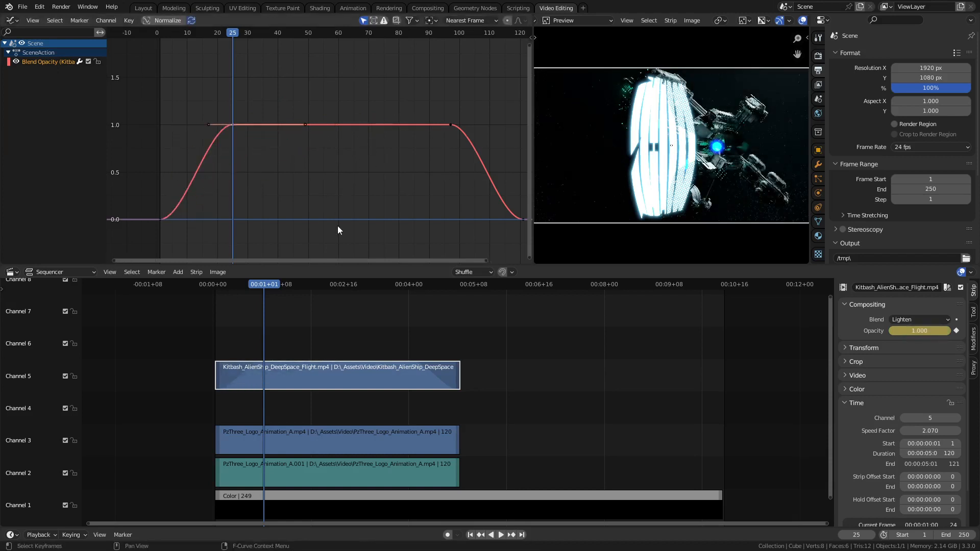
key("y")
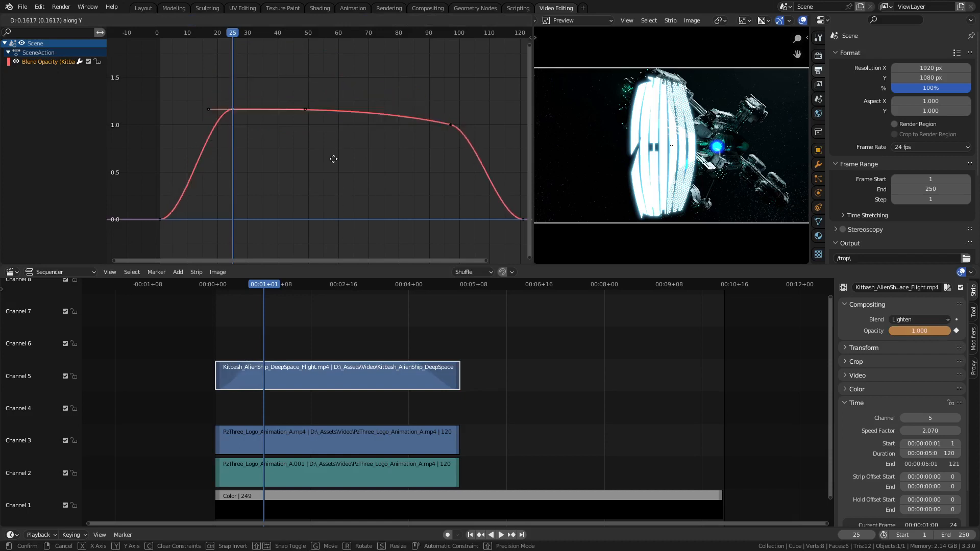
right_click(317, 170)
Step: Move the selected opacity keyframe from frame 25 along the time axis to frame 60, lengthening the fade-in
key("g")
key("x")
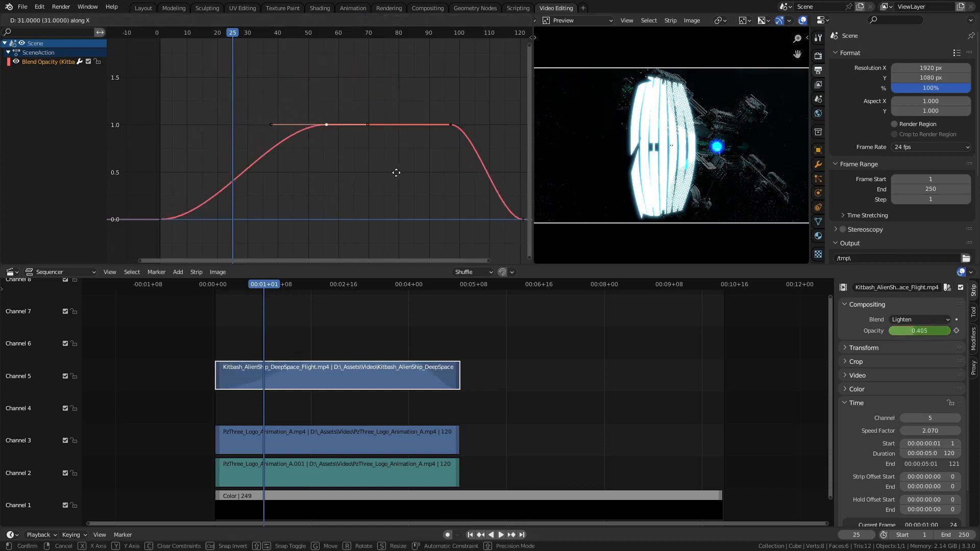
left_click(407, 175)
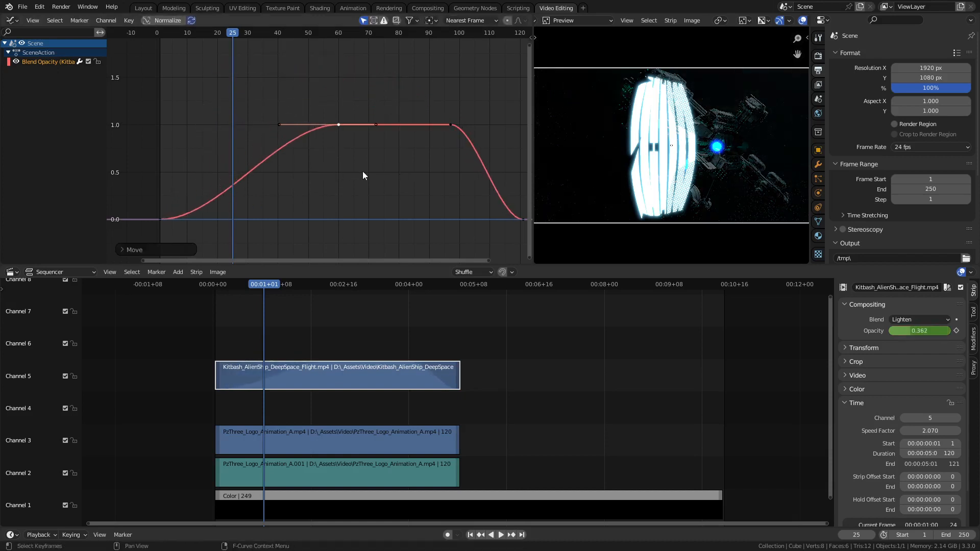
Step: Select the two fade-in keyframes and examine the available interpolation modes and F-Curve modifiers
left_click_drag(153, 223, 349, 123)
right_click(317, 138)
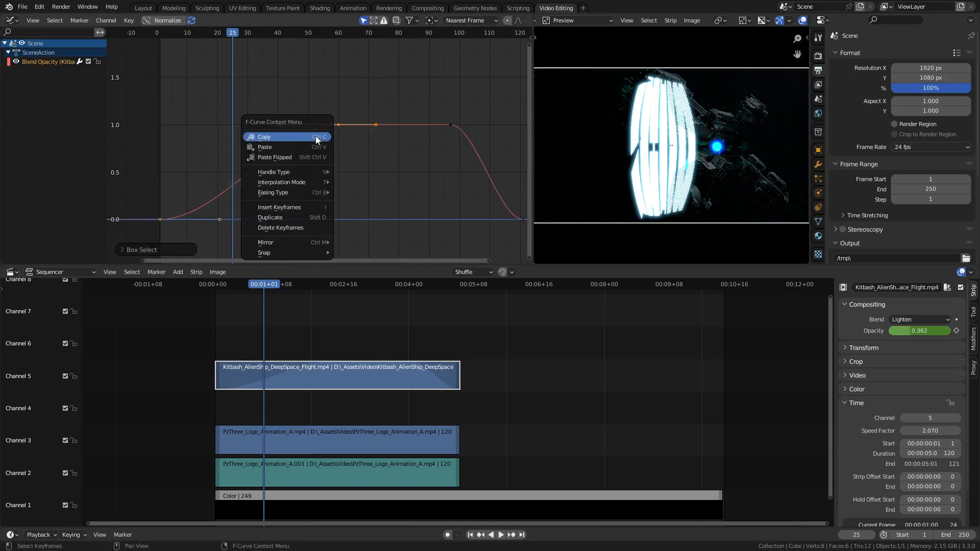
mouse_move(299, 173)
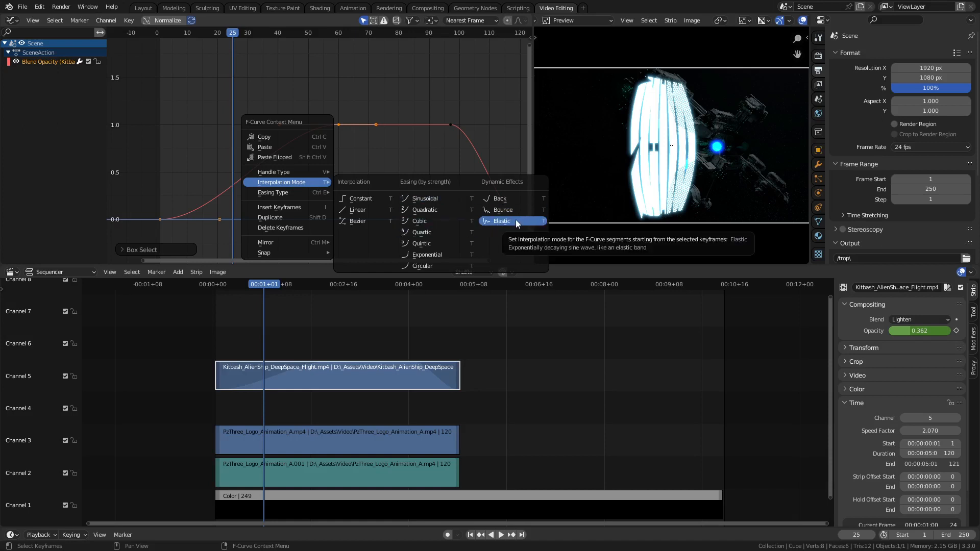
left_click(303, 217)
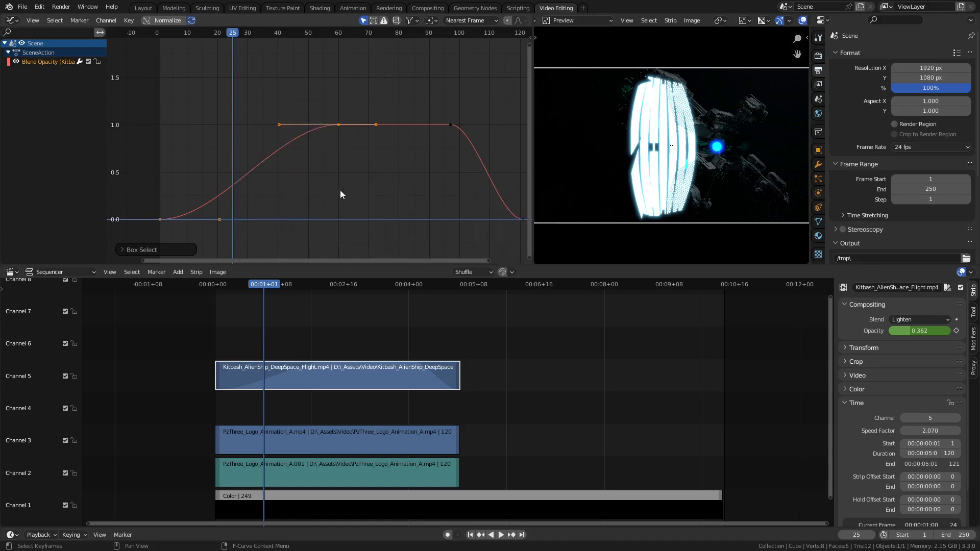
left_click(129, 20)
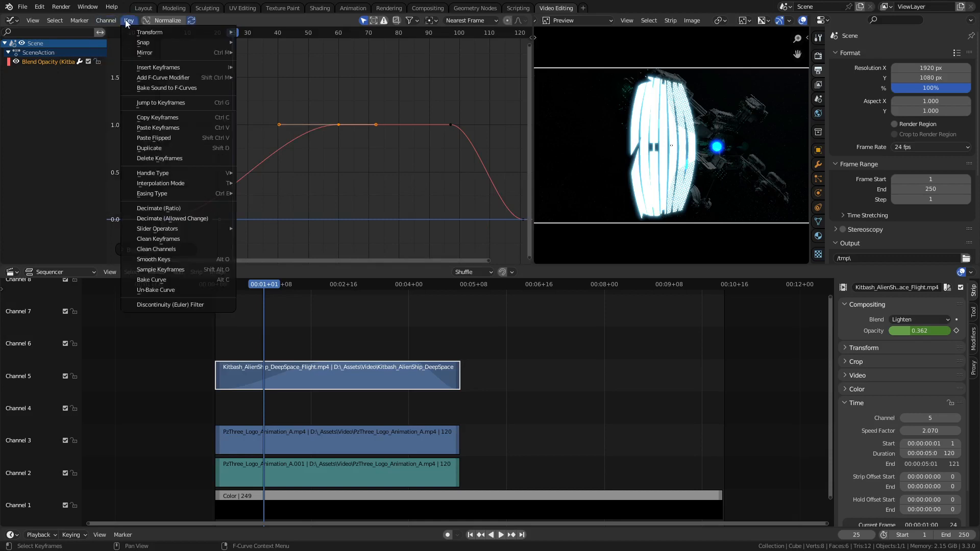
mouse_move(153, 42)
mouse_move(173, 81)
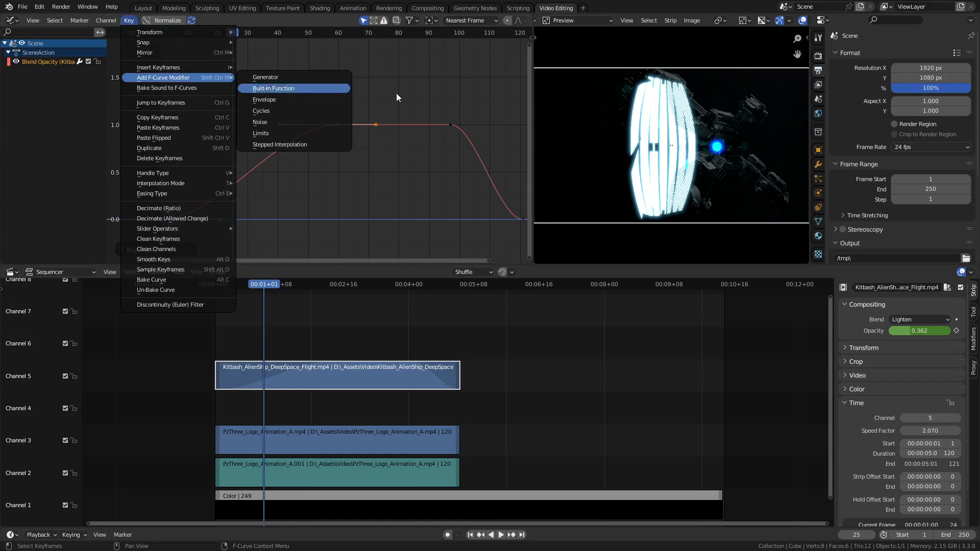
Step: Inspect the properties of the opacity keyframe at frame 60 and widen the graph editor
key("n")
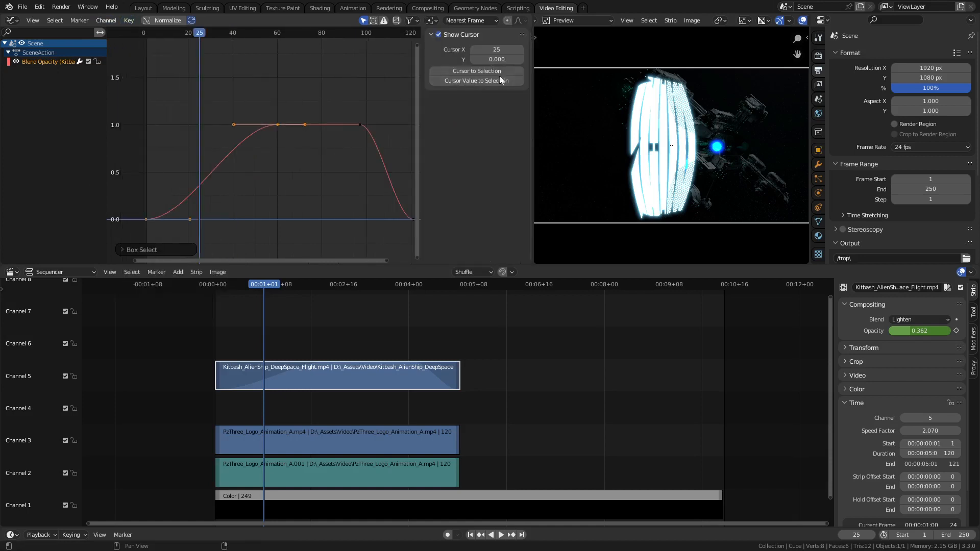
left_click(277, 124)
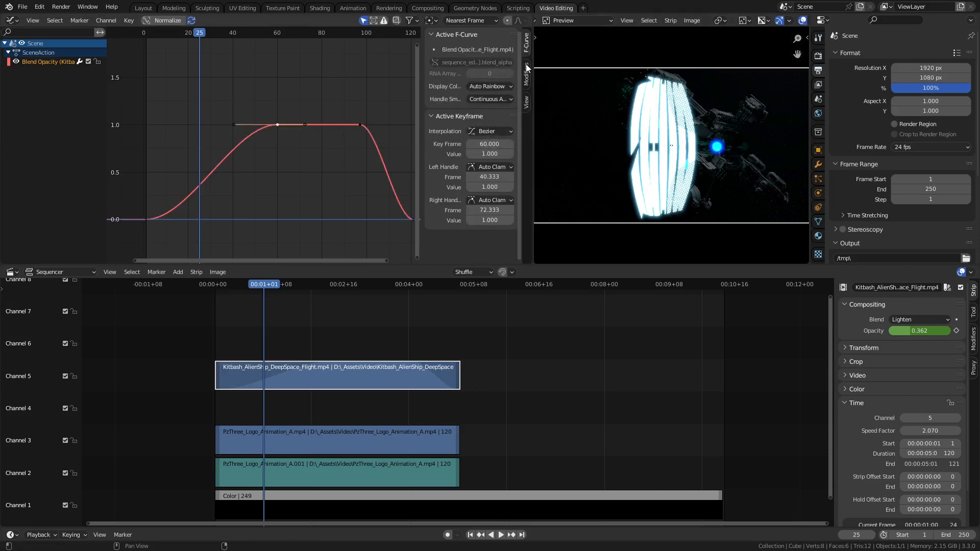
left_click_drag(535, 130, 577, 138)
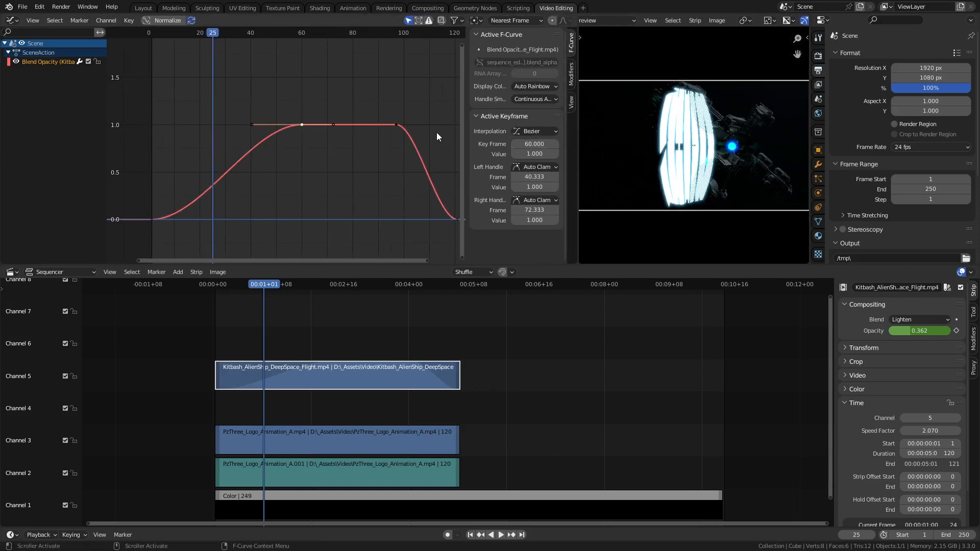
key("n")
left_click(393, 158)
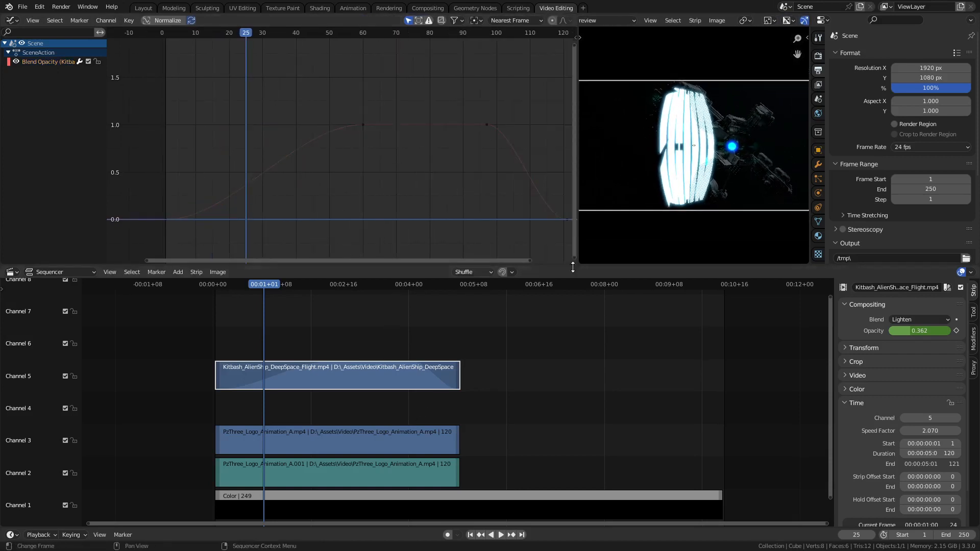
Step: Play the sequence from the first frame to preview the longer fade-in, stopping at frame 136
left_click(470, 535)
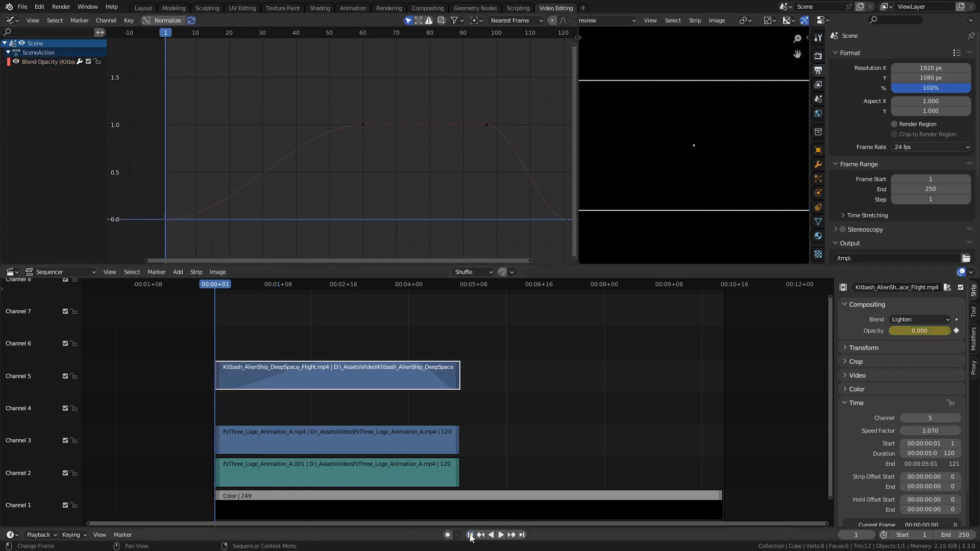
left_click(497, 534)
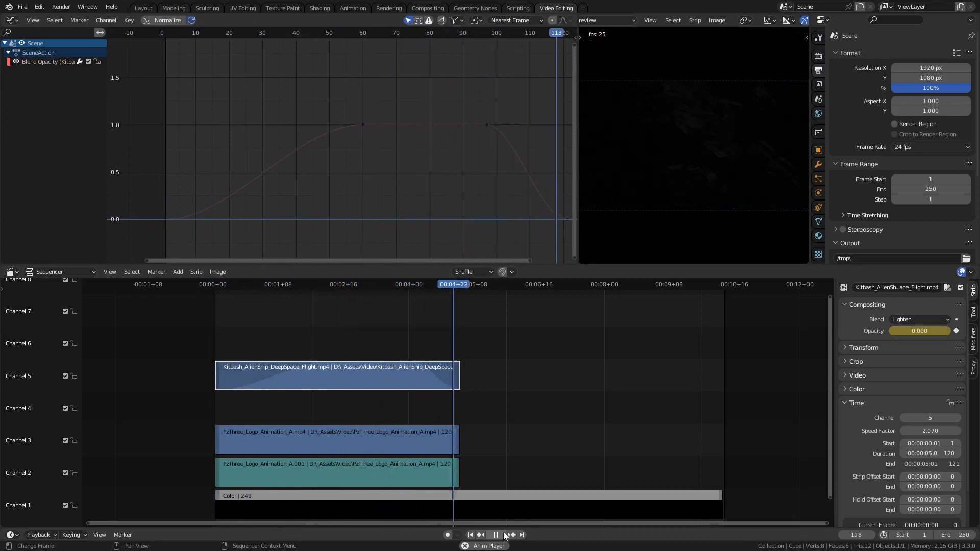
left_click(497, 535)
Step: Add a text strip at frame 136 to review its style and layout settings, and delete it
left_click(506, 421)
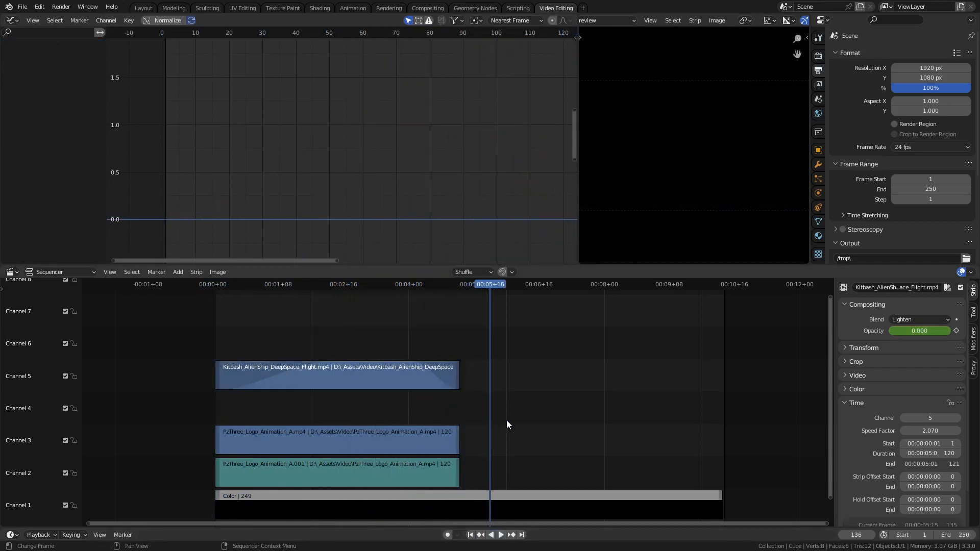
left_click(178, 272)
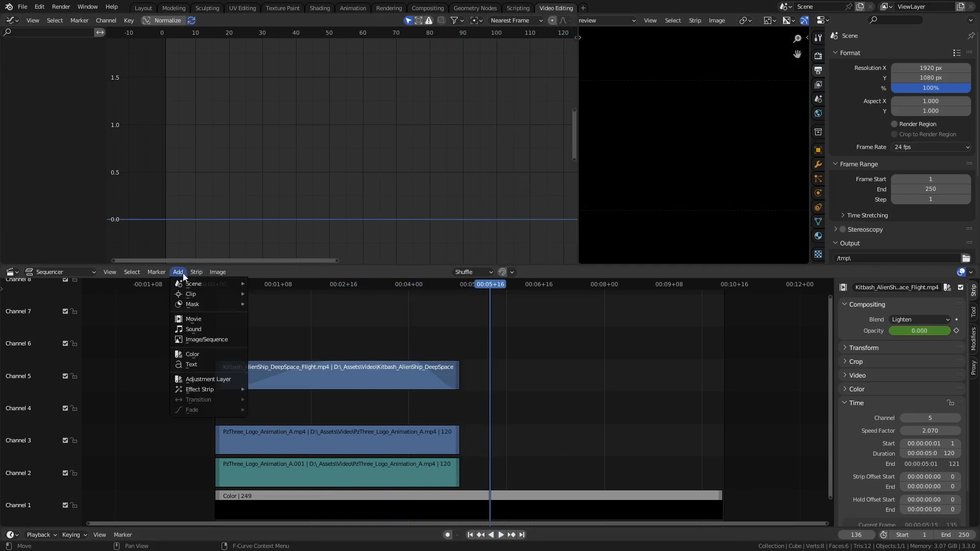
left_click(210, 363)
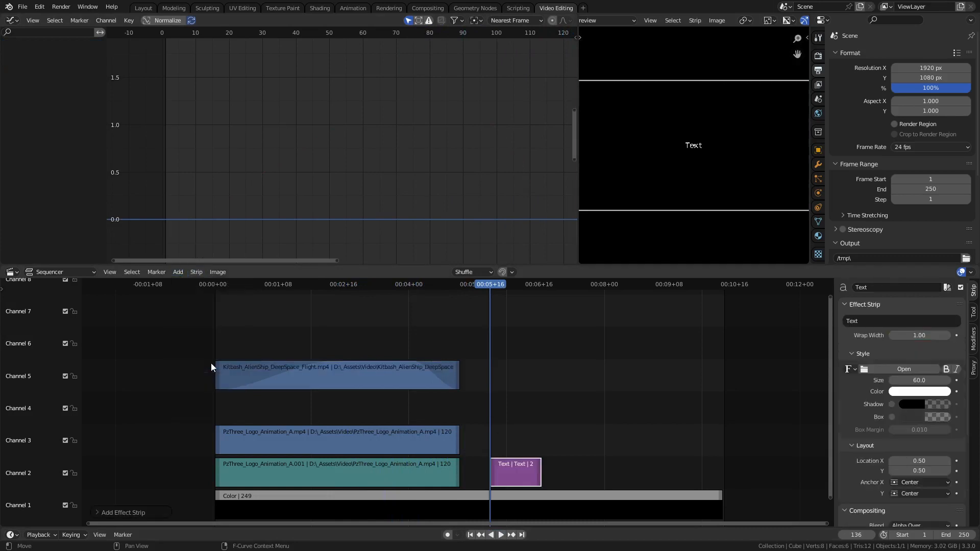
left_click(519, 473)
scroll(889, 457, "down", 2)
scroll(882, 455, "down", 1)
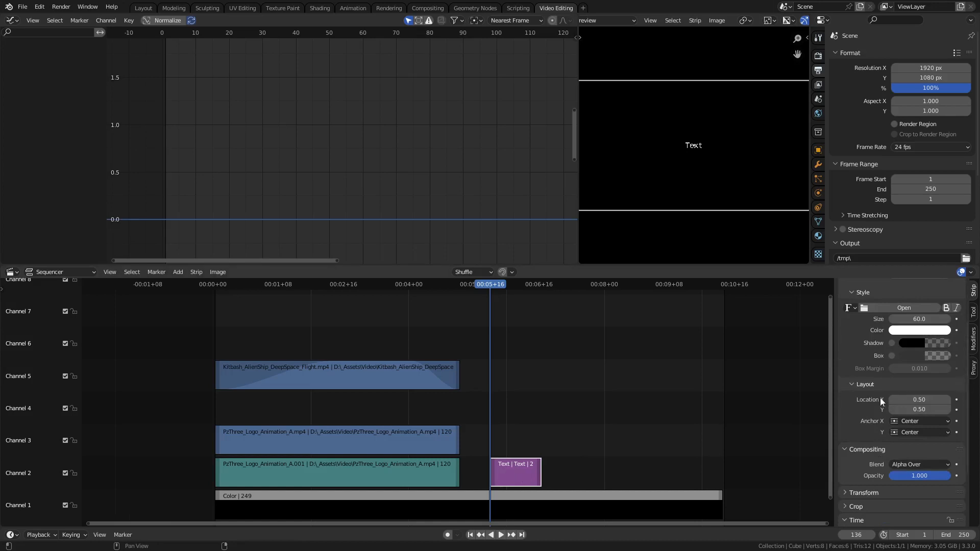
key("Delete")
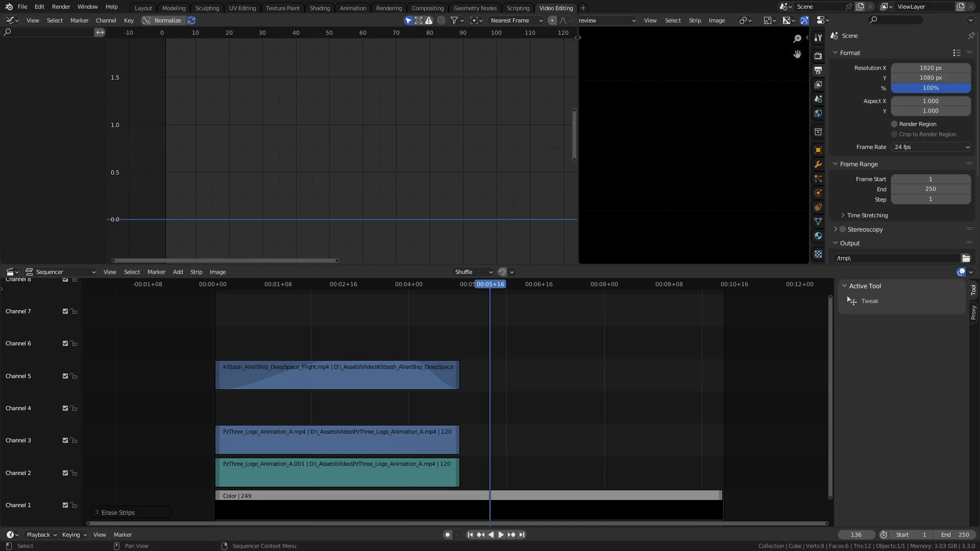
Step: Add Alien_Relic.png and Screenshot_2022-09-06_050825.jpg on channel 5, and Screenshot 2022-09-06 043237.jpg on channel 4, after the video strips
left_click_drag(323, 278, 493, 374)
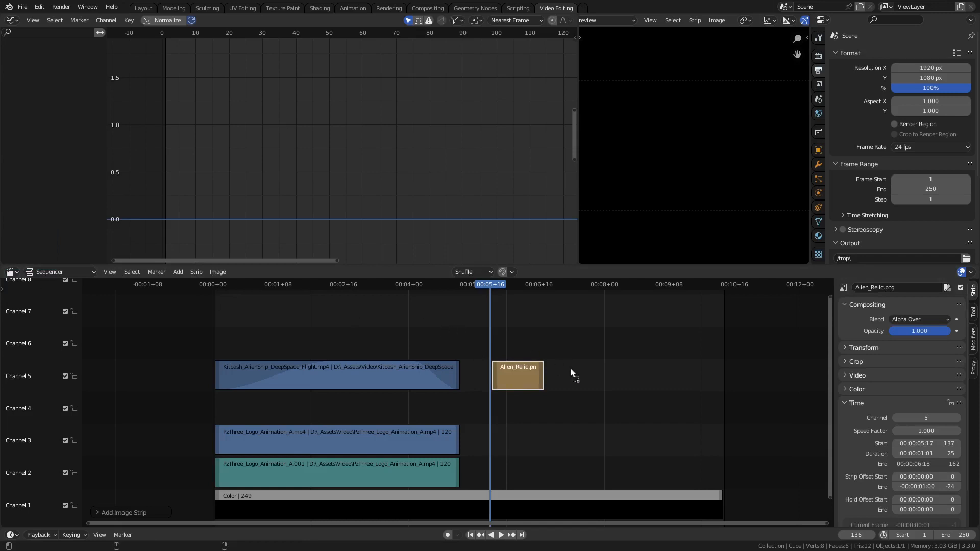
left_click_drag(570, 369, 564, 369)
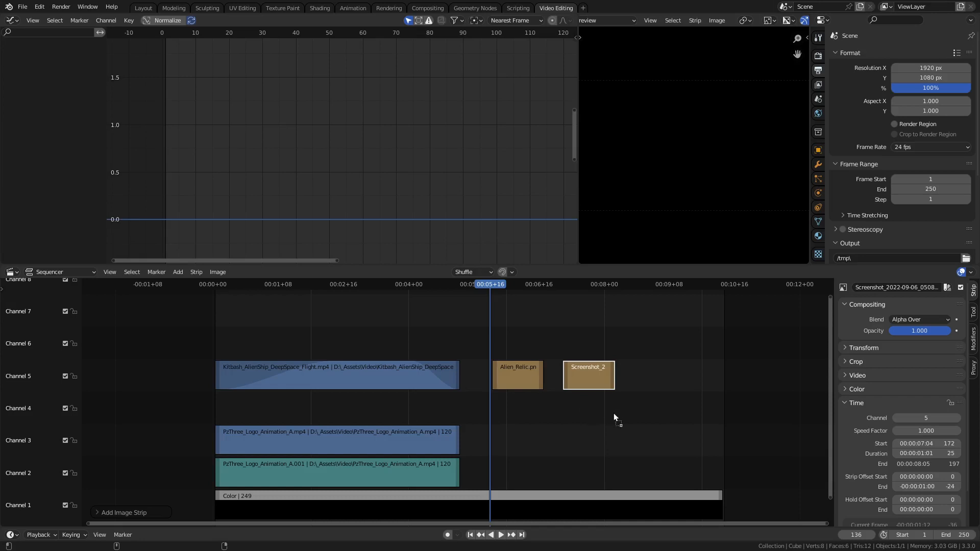
left_click_drag(614, 414, 615, 425)
left_click(586, 389)
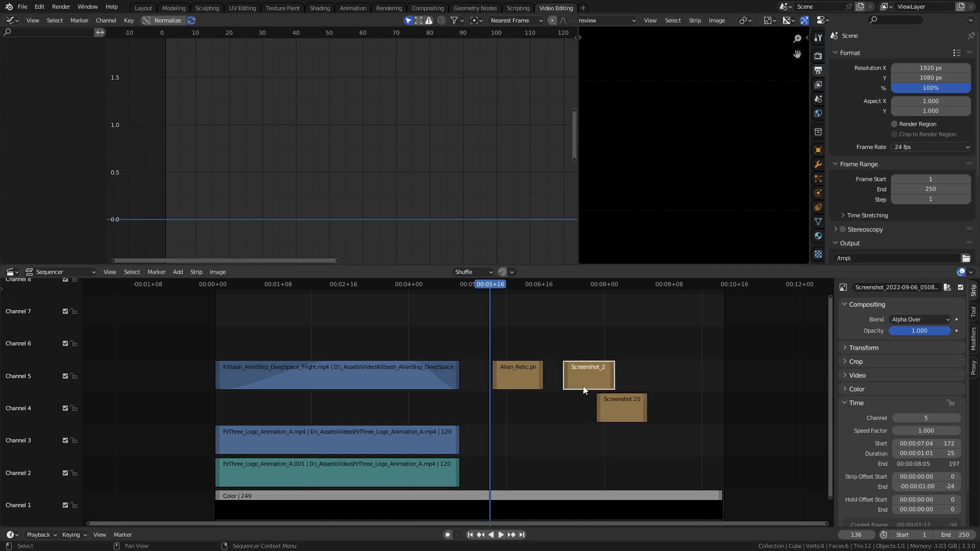
Step: Stagger the image strips by moving Screenshot_2022-09-06_050825.jpg to channel 4 and Screenshot 2022-09-06 043237.jpg to channel 3, both starting earlier
left_click(515, 378)
left_click_drag(589, 381, 550, 412)
left_click_drag(621, 416, 595, 443)
Step: Select the end handles of all three image strips and extend each strip to a duration of 76 frames
left_click(528, 383)
left_click(557, 414, "shift")
left_click(593, 452, "shift")
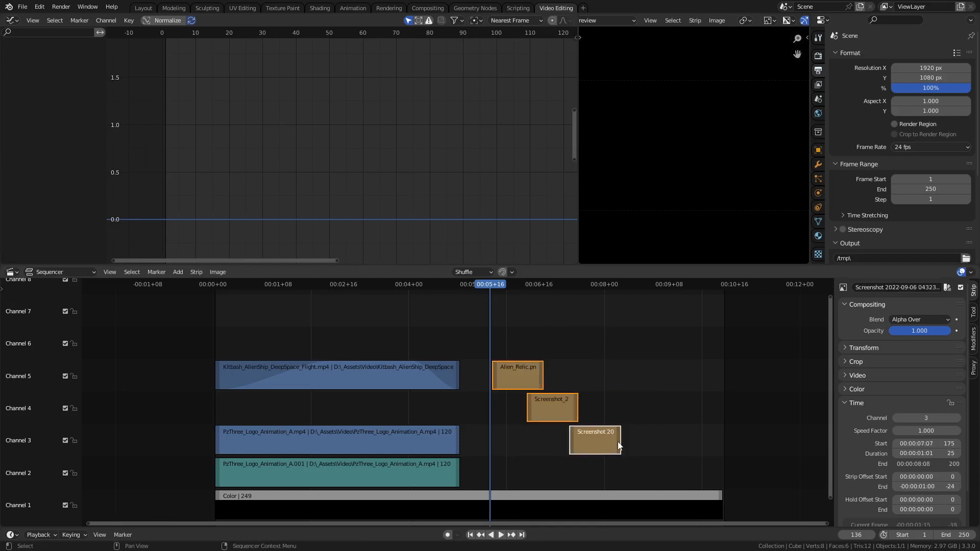
left_click(575, 408, "shift")
left_click(540, 377, "shift")
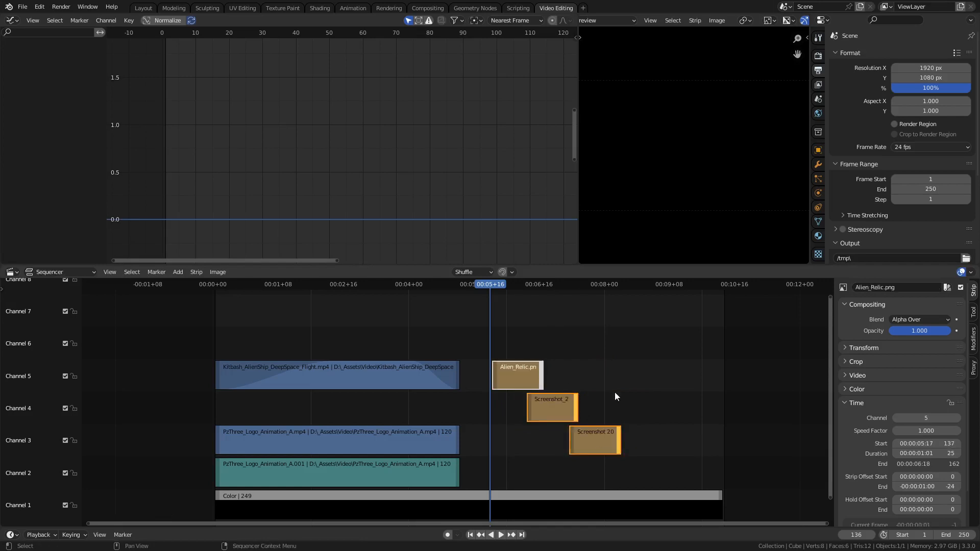
key("g")
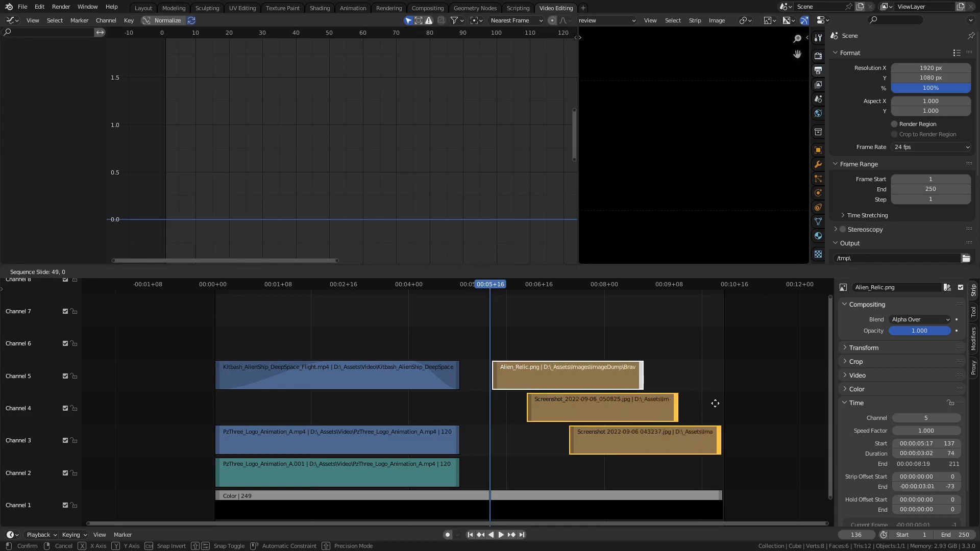
left_click(715, 404)
Step: Apply a Fade In and Out to the three 76-frame image strips
right_click(603, 382)
mouse_move(603, 381)
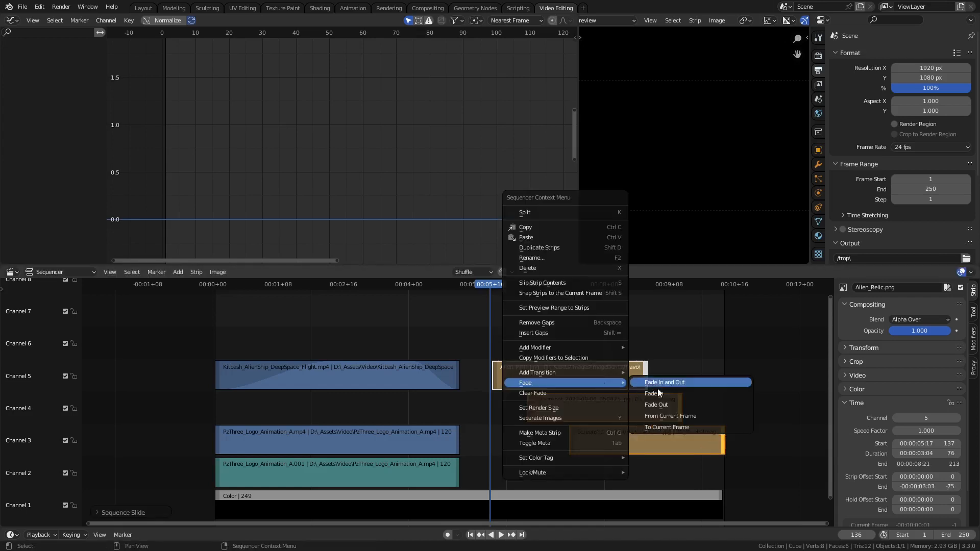
left_click(675, 385)
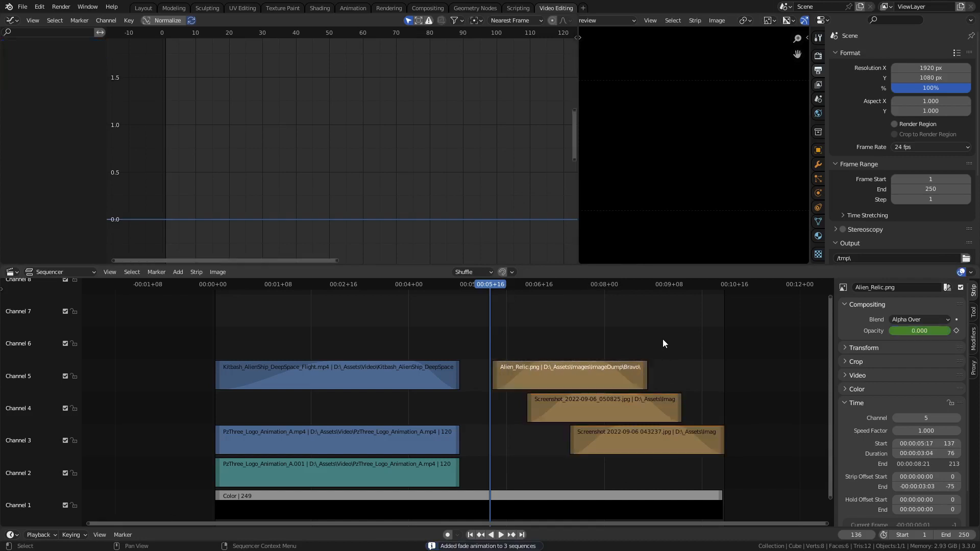
Step: Reorder the image strips so 043237.jpg starts at frame 126, 050825.jpg at 179 and Alien_Relic.png at 234, with short overlaps
mouse_move(575, 364)
left_mouse_down()
mouse_move(576, 377)
mouse_move(562, 379)
left_mouse_up()
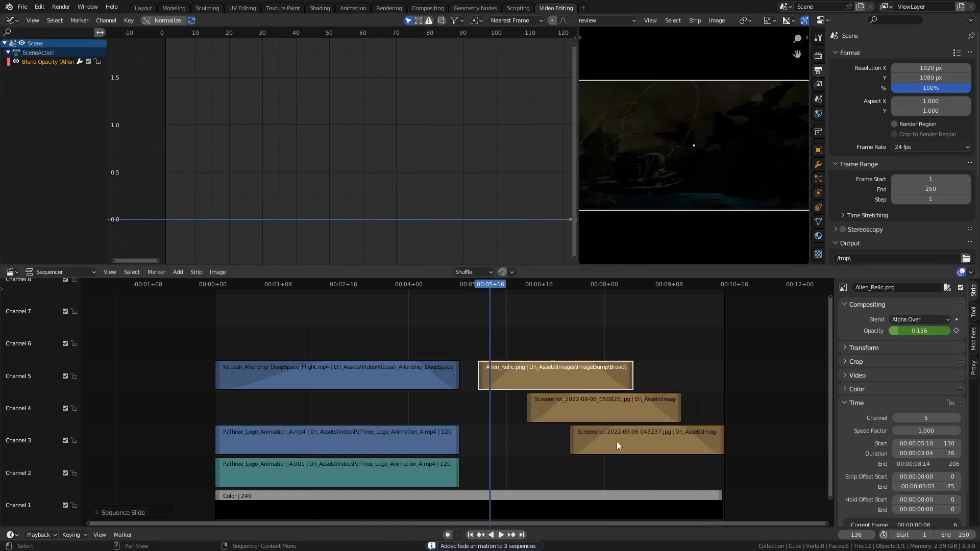
left_click_drag(618, 446, 511, 443)
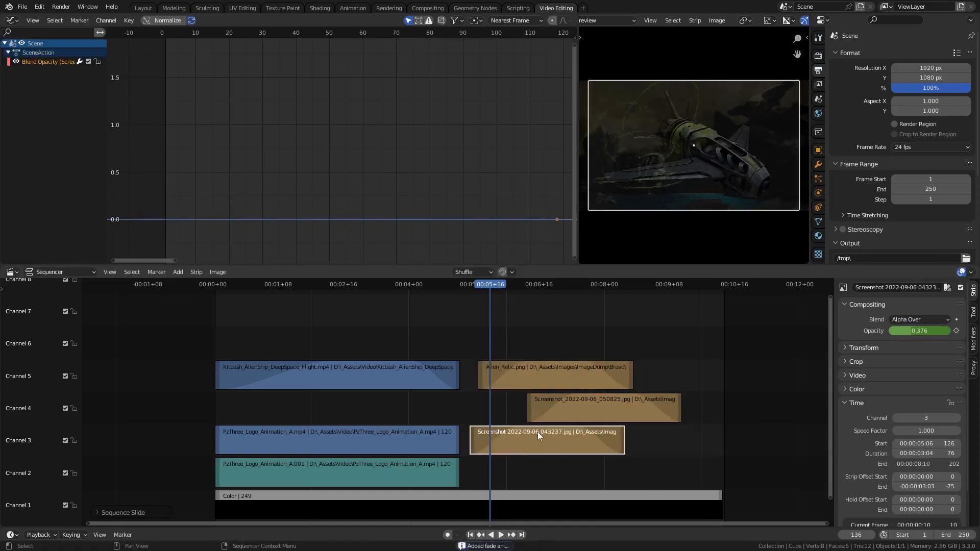
left_click_drag(571, 411, 620, 413)
left_click_drag(551, 378, 749, 392)
left_click_drag(611, 417, 614, 417)
left_click_drag(730, 381, 739, 381)
Step: Set the playhead to frame 123 and play the sequence to preview the images, stopping at frame 22
left_click_drag(483, 285, 464, 287)
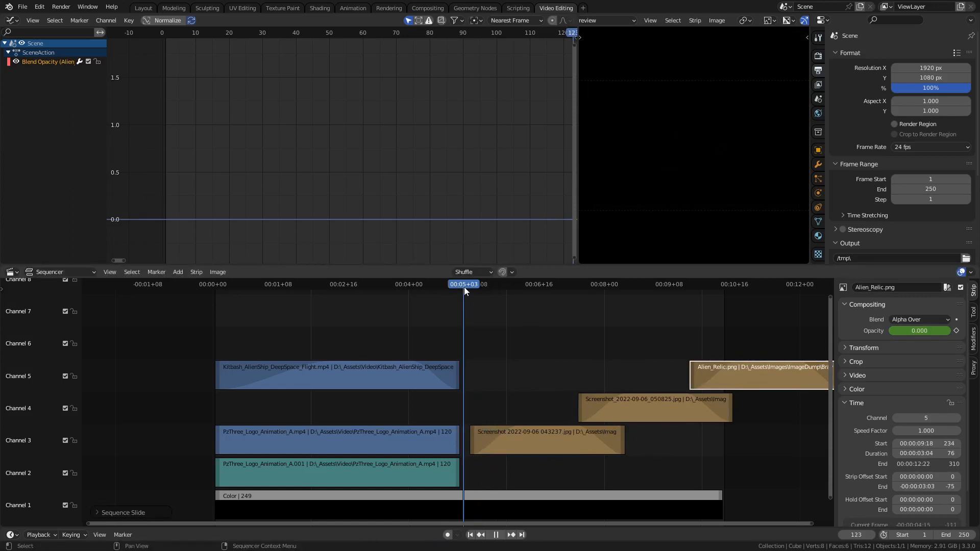
left_click(501, 536)
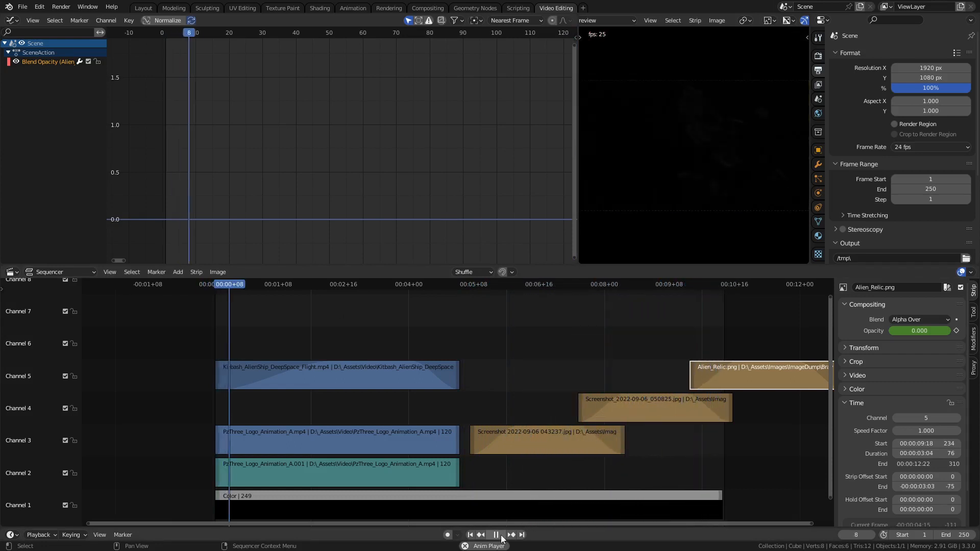
left_click(501, 536)
Step: Select the end handles of the three image strips and extend each strip to a duration of 115 frames
middle_click_drag(548, 450, 384, 450)
left_click(383, 453, "shift")
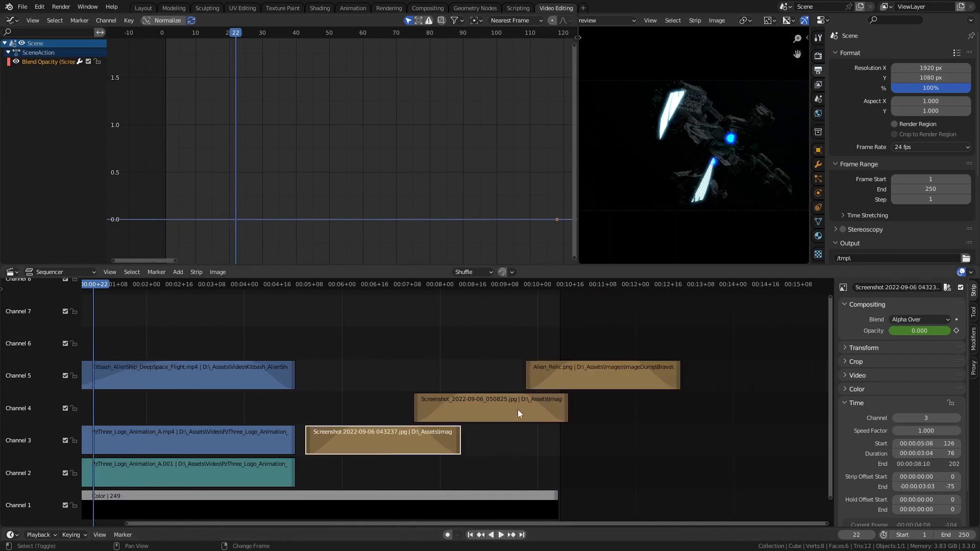
left_click(518, 409, "shift")
left_click(606, 378, "shift")
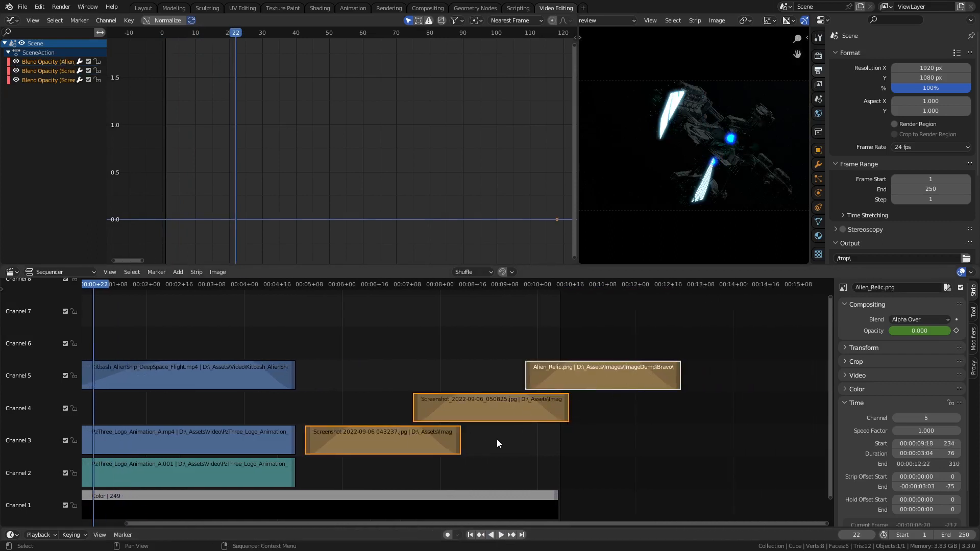
left_click(459, 443, "shift")
left_click(566, 415, "shift")
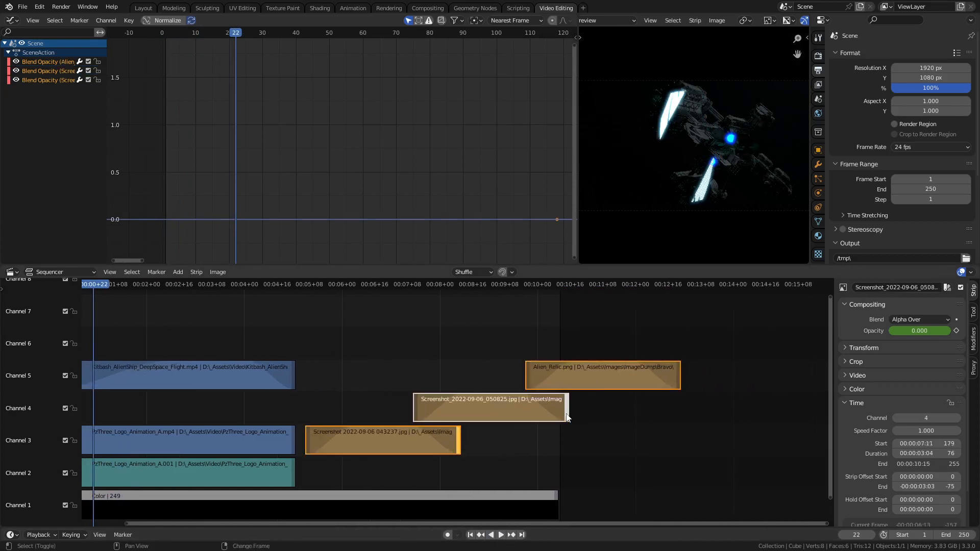
left_click(678, 377, "shift")
key("g")
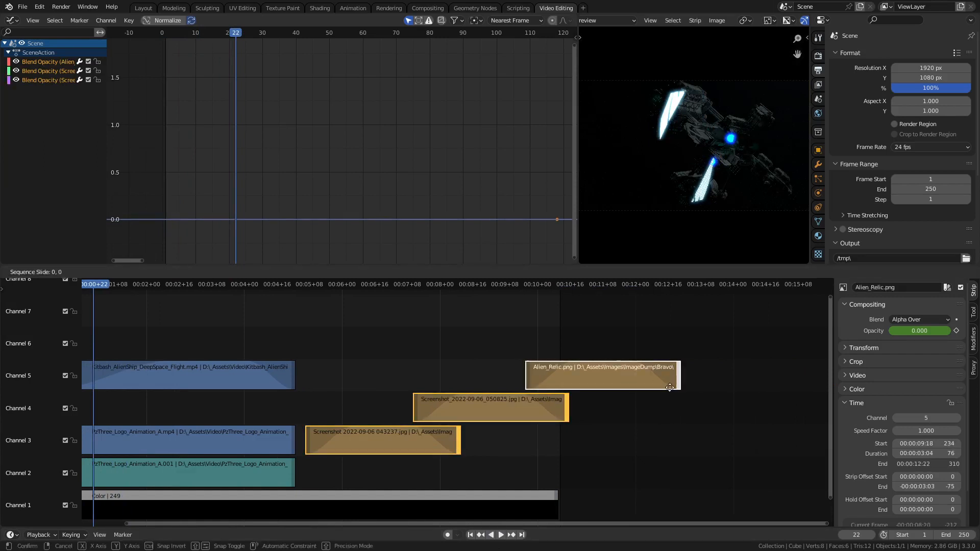
left_click(747, 398)
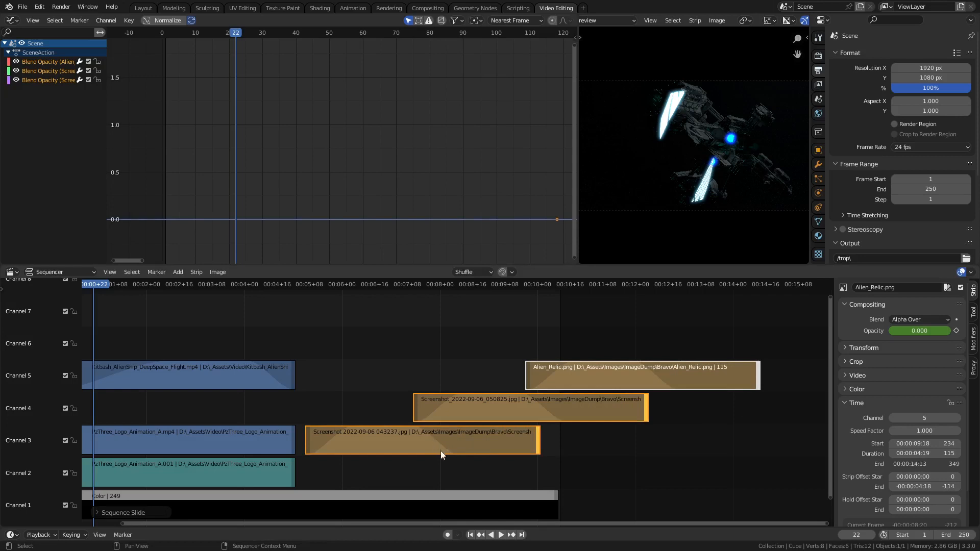
Step: Clear the existing fades on the three image strips and apply a new Fade In and Out
right_click(442, 454)
left_click(457, 452)
right_click(458, 443)
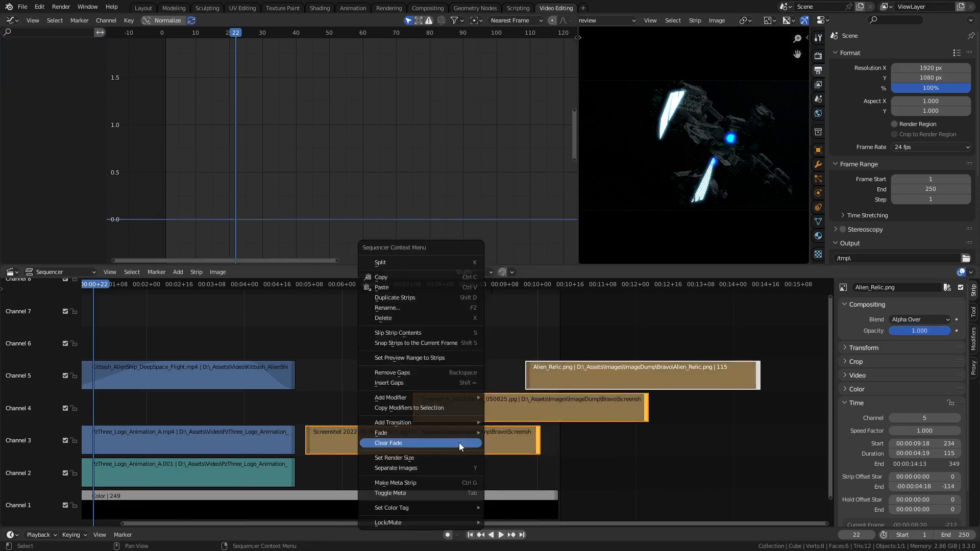
mouse_move(455, 433)
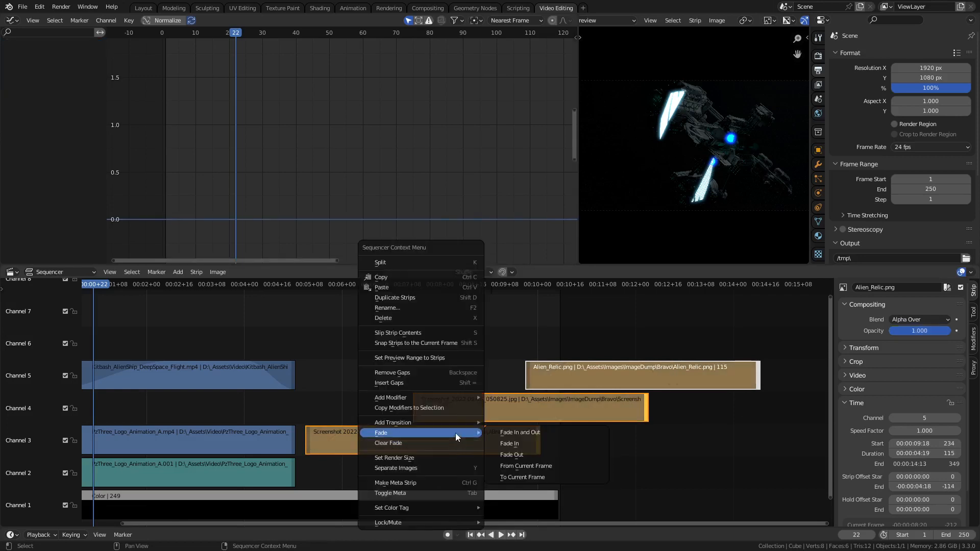
left_click(522, 433)
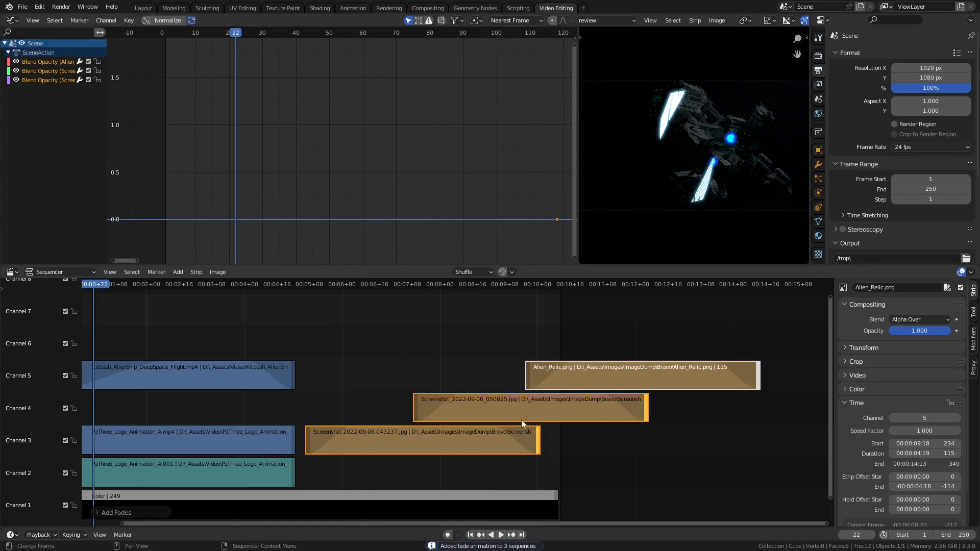
Step: Slide Screenshot_2022-09-06_050825.jpg later to overlap only the previous image's end, and move Alien_Relic.png to start at frame 315
left_click_drag(531, 414, 620, 414)
left_click_drag(635, 374, 773, 387)
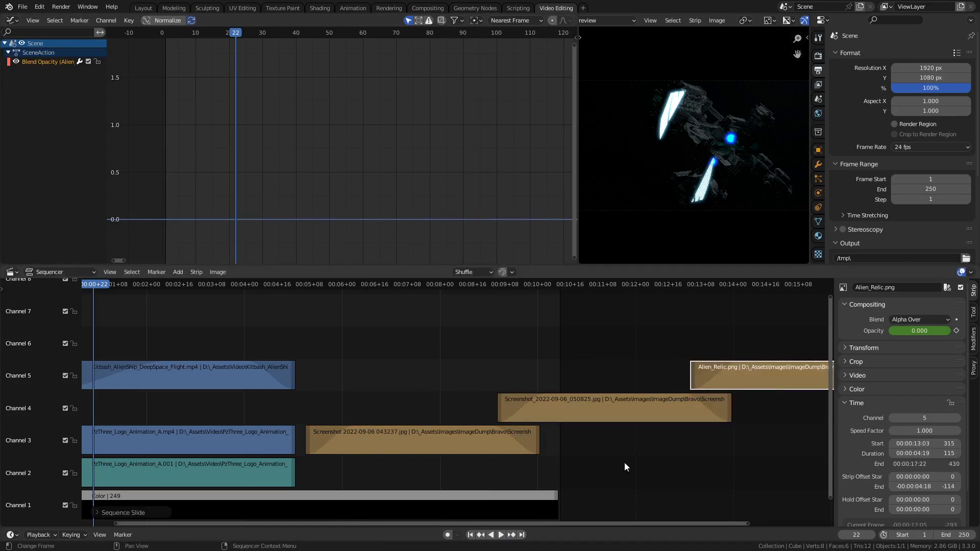
key("Home")
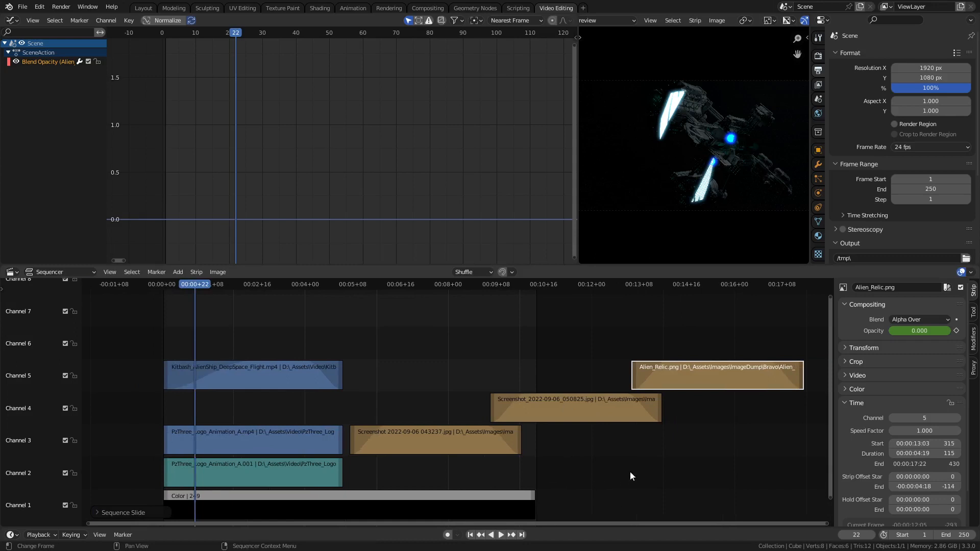
Step: Deselect the strips, check the image at frame 244, and play the sequence, stopping at frame 27
left_click(475, 423)
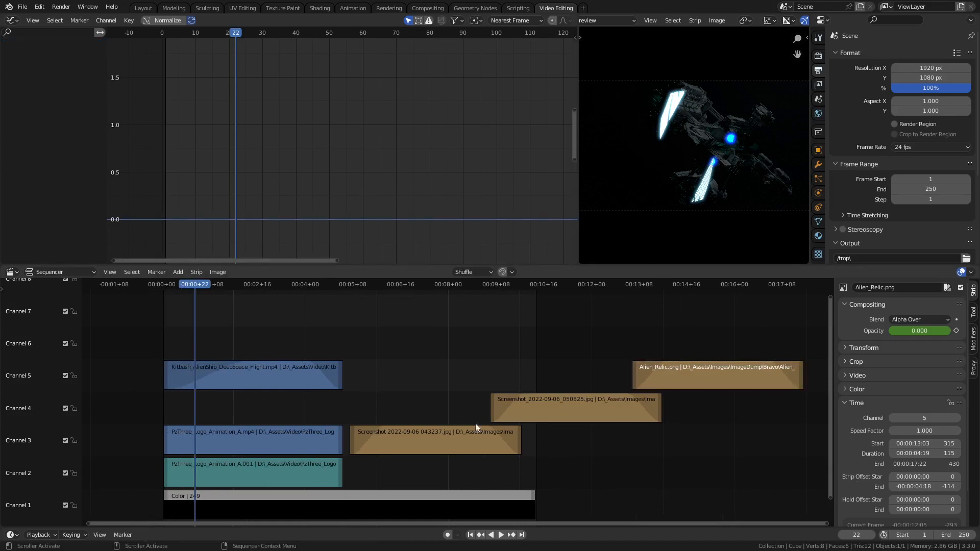
left_click(525, 284)
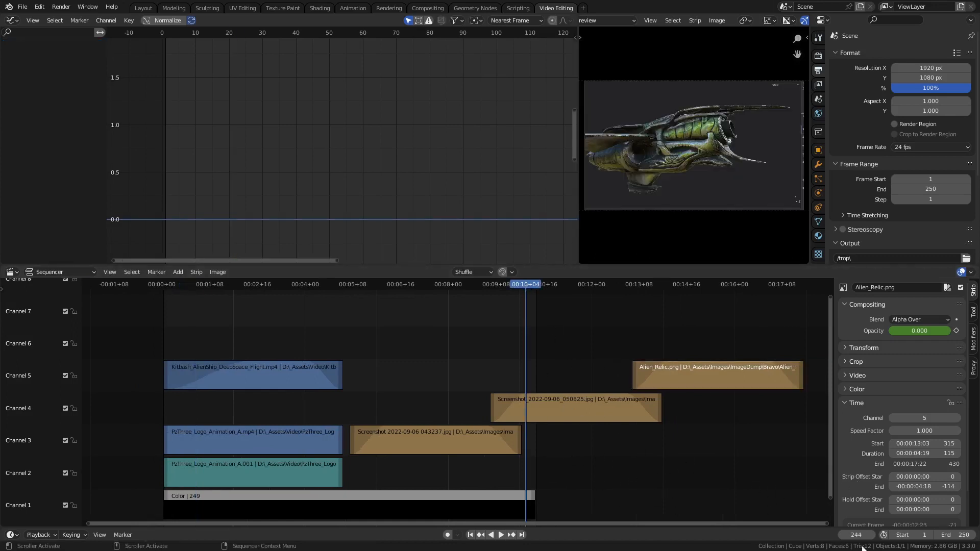
left_click(500, 535)
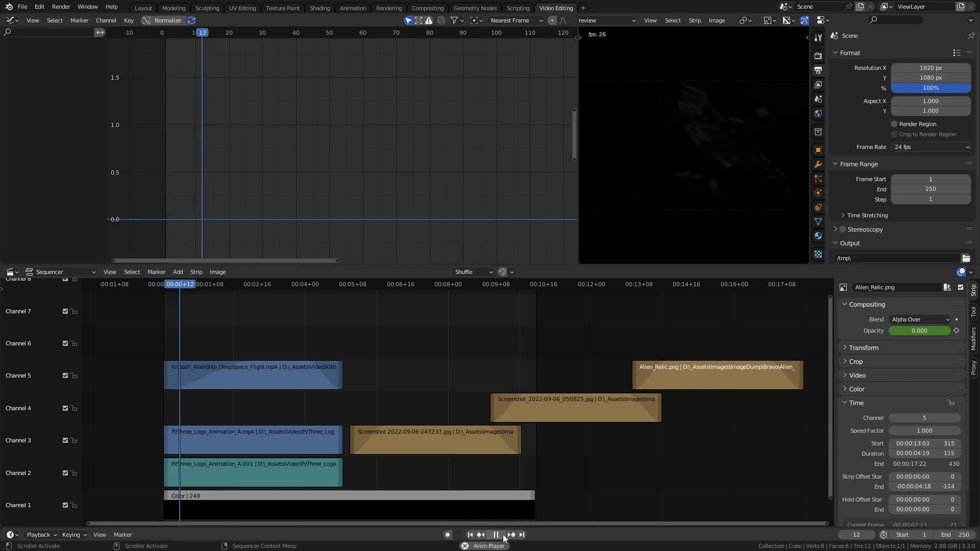
left_click(497, 535)
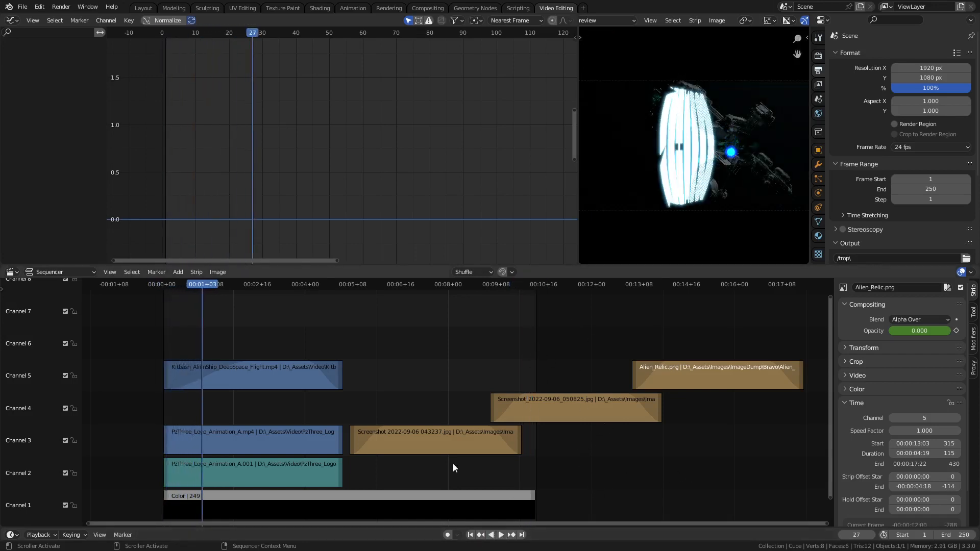
Step: Select the three image strips and set the preview range to them
left_click_drag(452, 463, 735, 380)
right_click(655, 375)
mouse_move(644, 376)
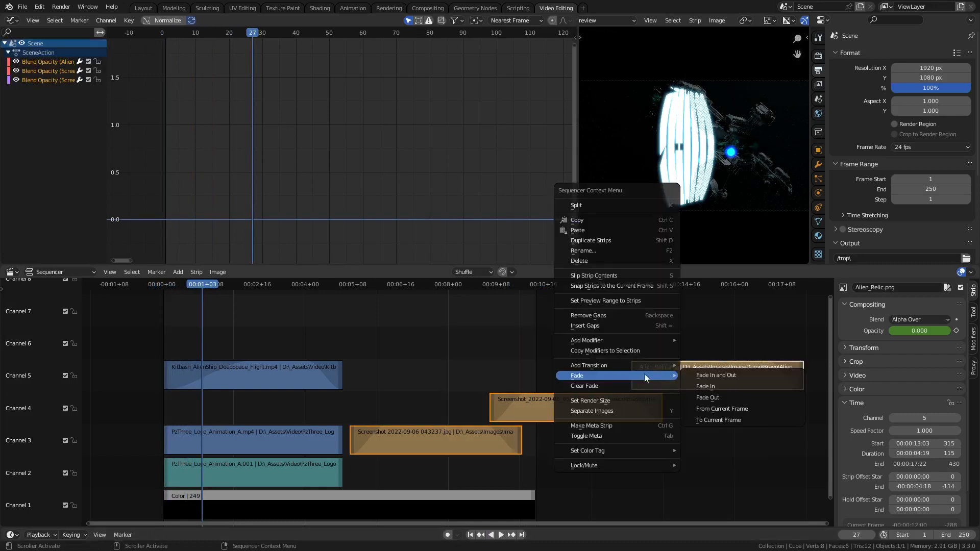
left_click(621, 304)
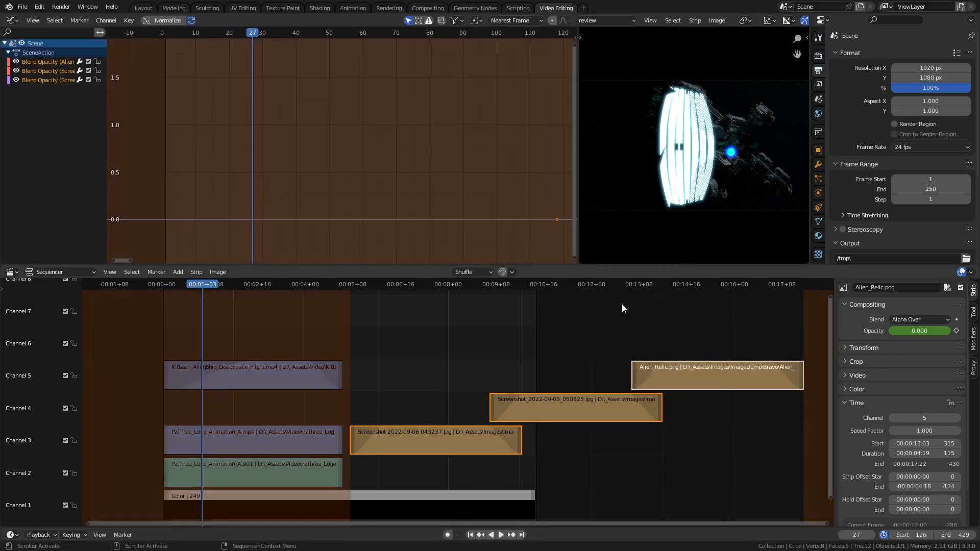
Step: Play the images within the preview range, stop at frame 216, and clear the preview range and strip selection
left_click(501, 534)
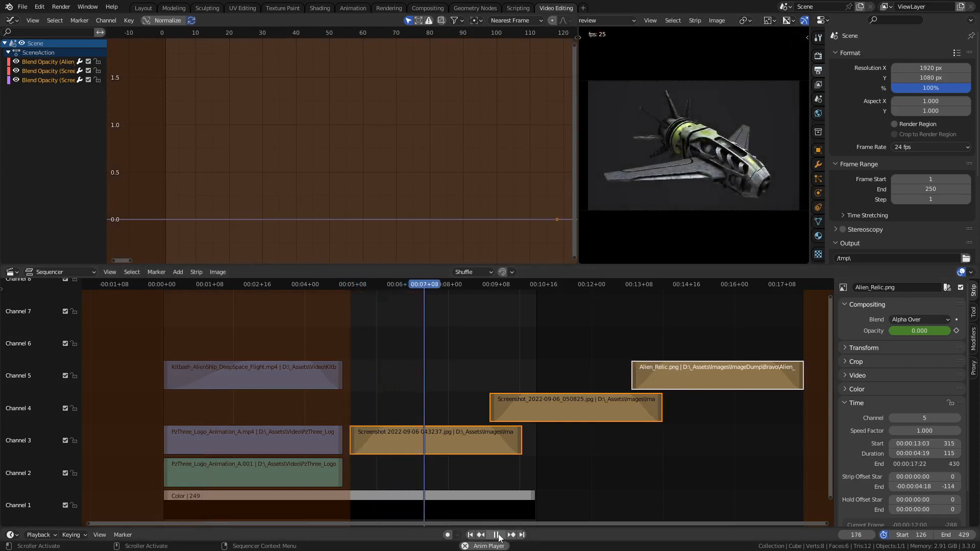
left_click(498, 535)
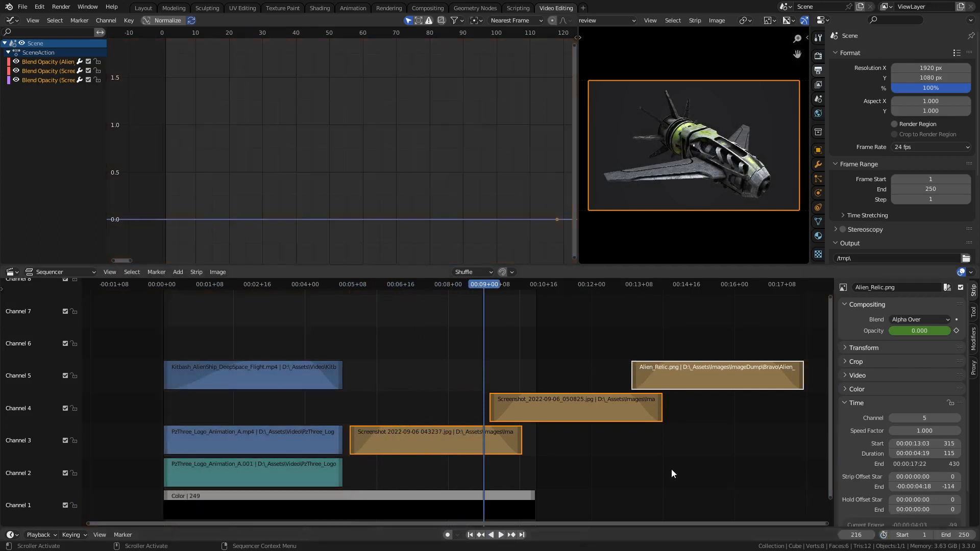
left_click(629, 453)
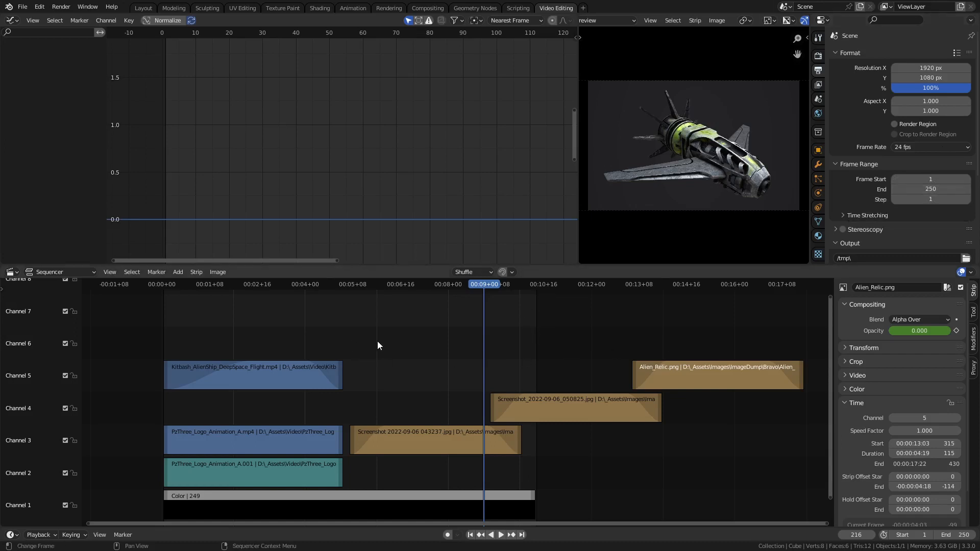
Step: Select all strips in the sequence and set the scene's frame range to the strips
key("a")
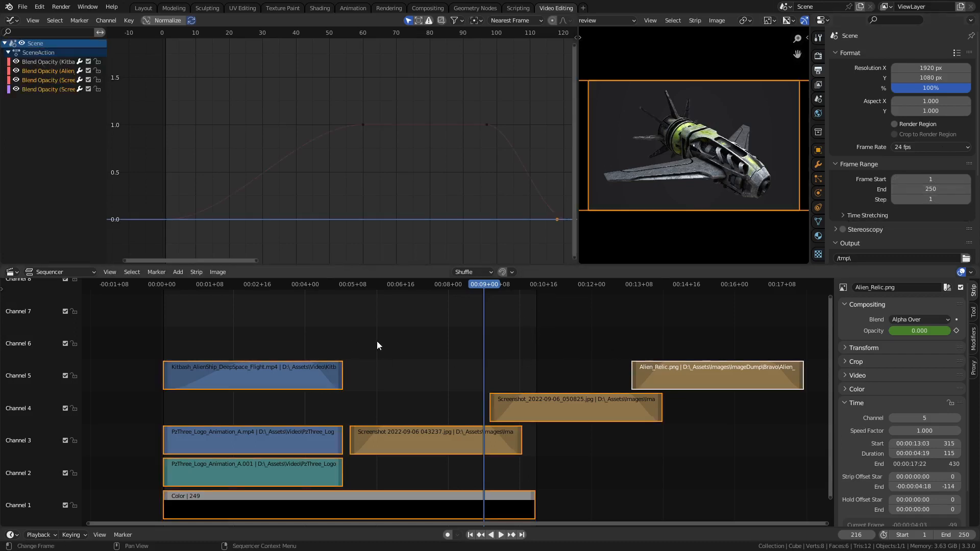
left_click(117, 272)
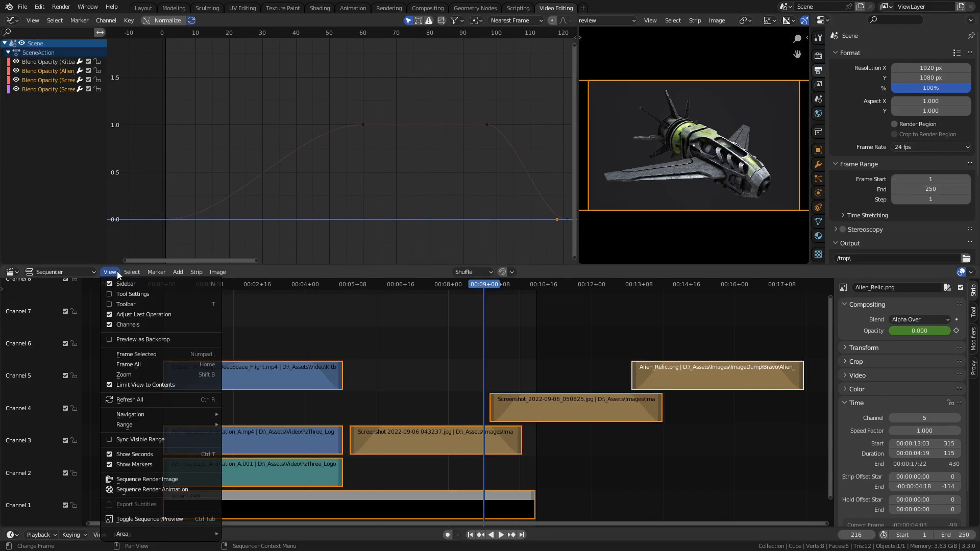
mouse_move(155, 424)
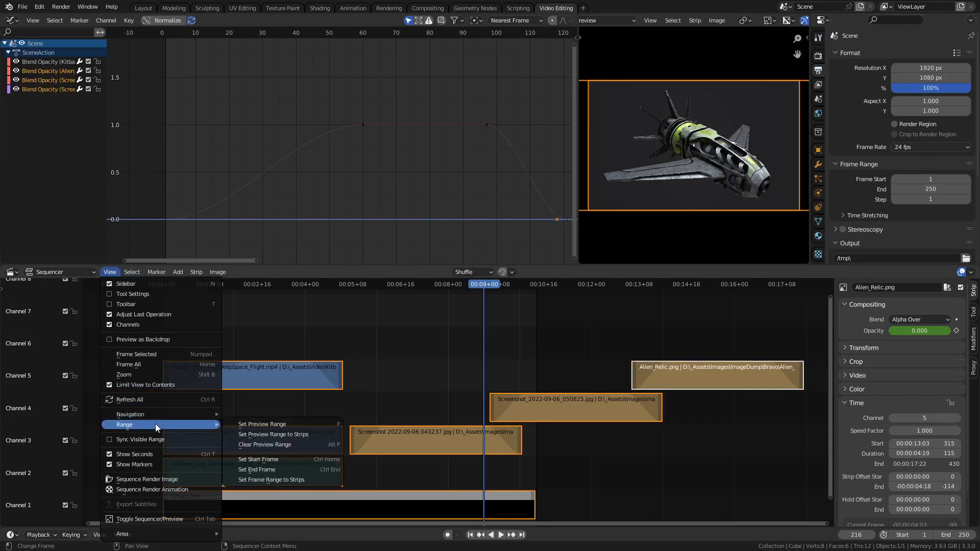
left_click(297, 480)
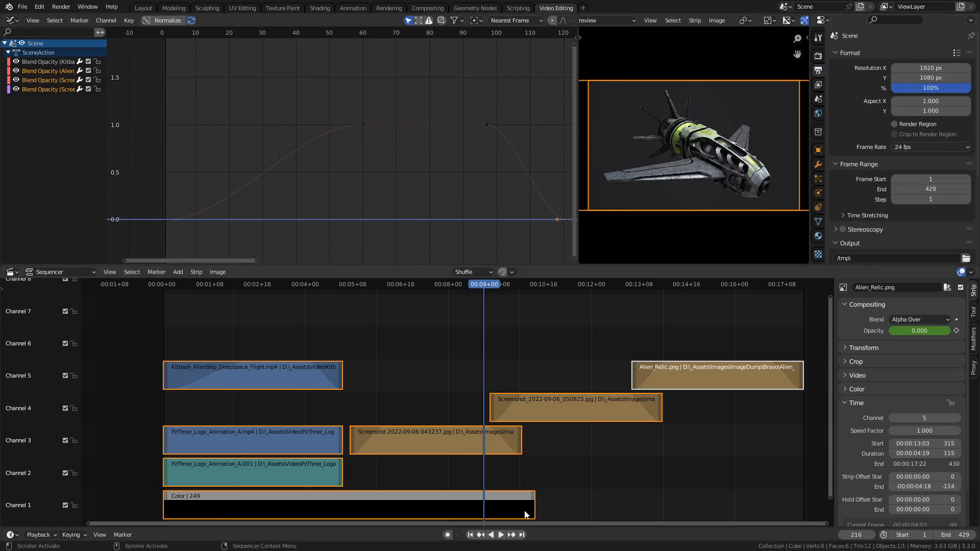
Step: Extend the black color strip's end to frame 429, matching the end of the Alien_Relic.png strip
left_click_drag(531, 513, 799, 507)
left_click(724, 467)
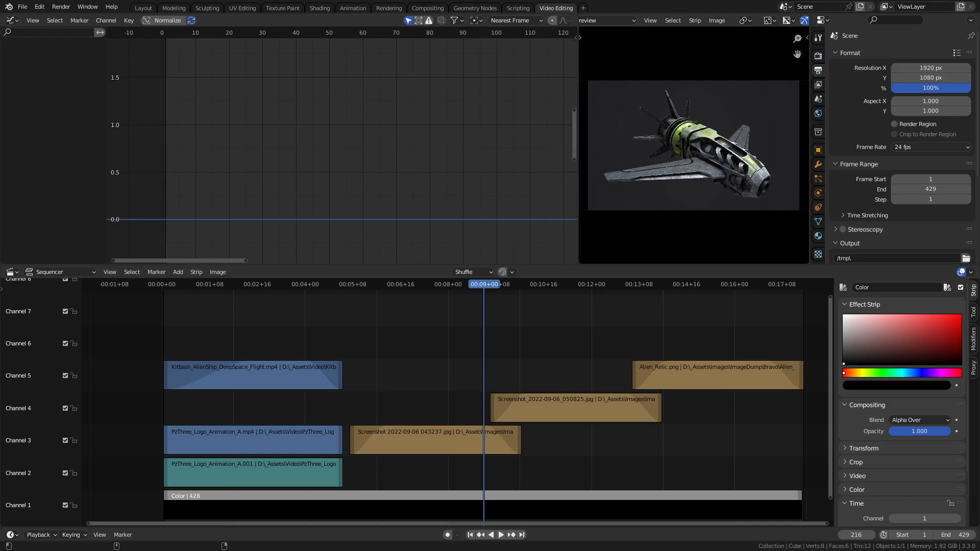
Step: Add Bluezone_BC0257_ambience_011.wav from the Lunar - Cinematic Ambient Samples folder to channel 6, starting at frame 123
left_click_drag(0, 97, 498, 54)
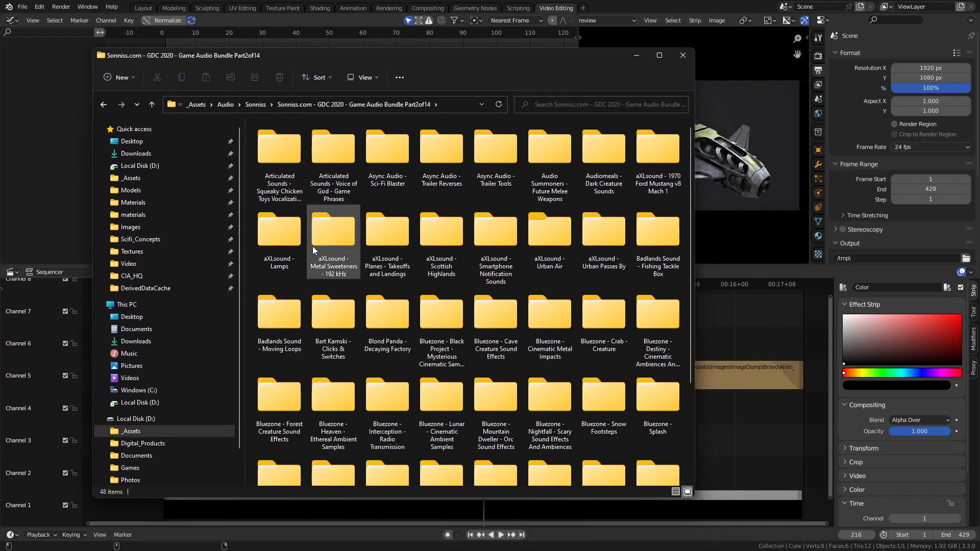
scroll(556, 367, "down", 3)
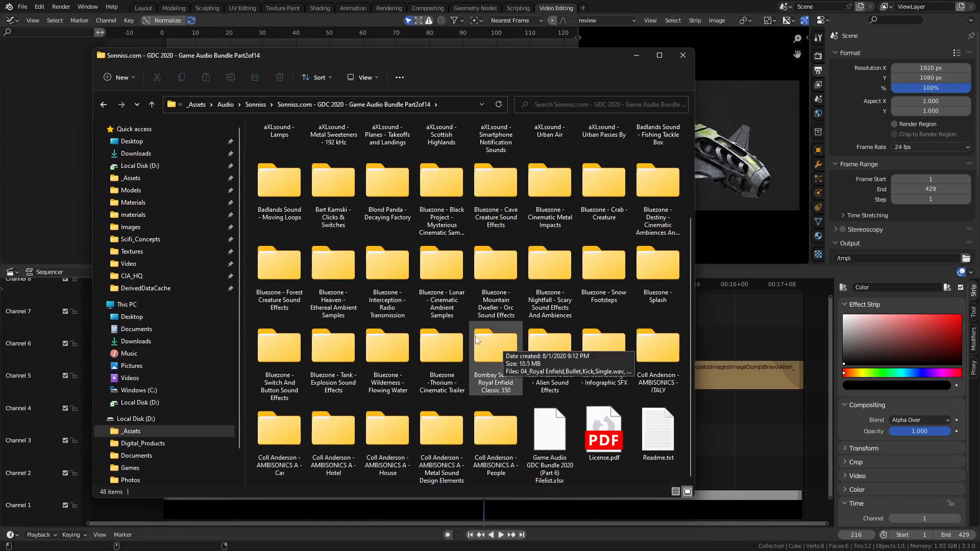
double_click(445, 287)
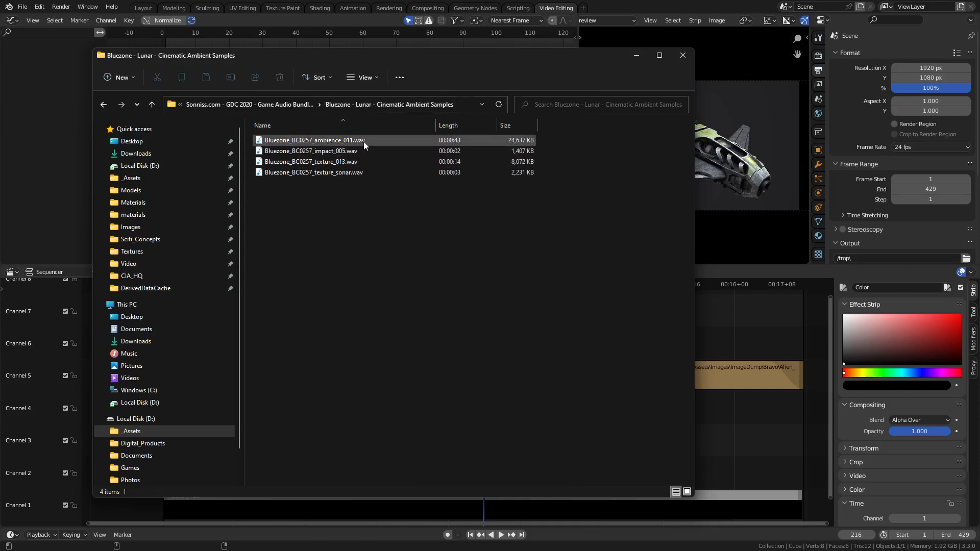
left_click_drag(446, 55, 0, 97)
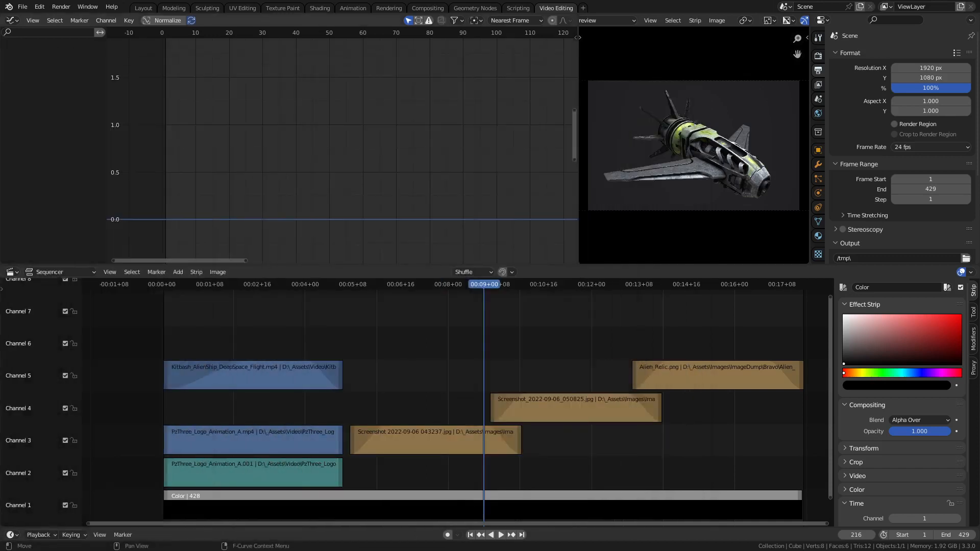
left_click_drag(423, 341, 423, 341)
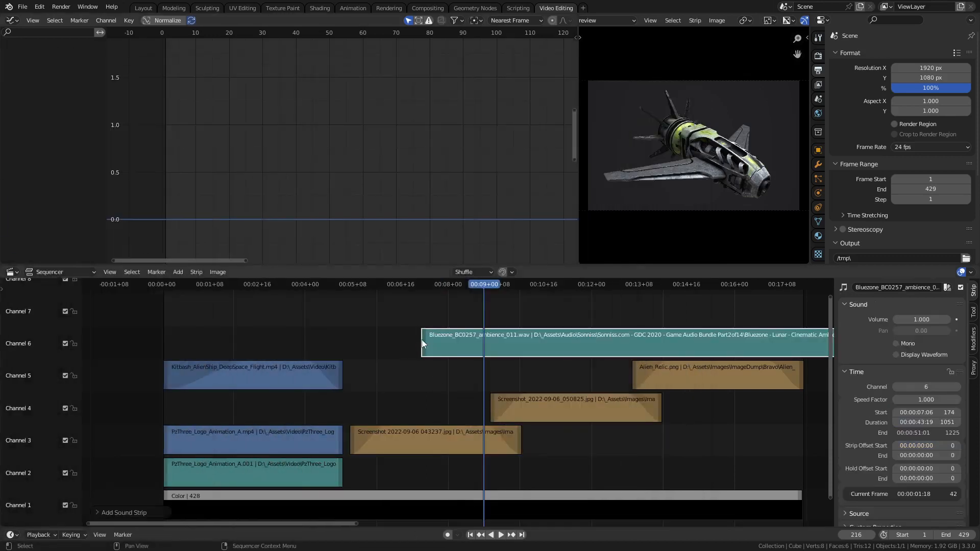
left_click(394, 346)
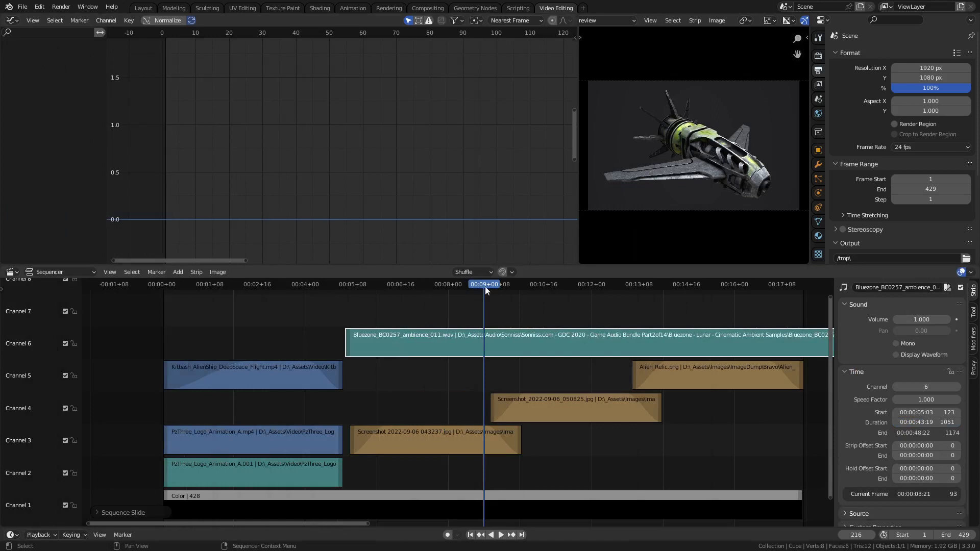
Step: Play the sequence from frame 131 to listen to the ambience sound, stopping at frame 255
left_click_drag(485, 286, 357, 285)
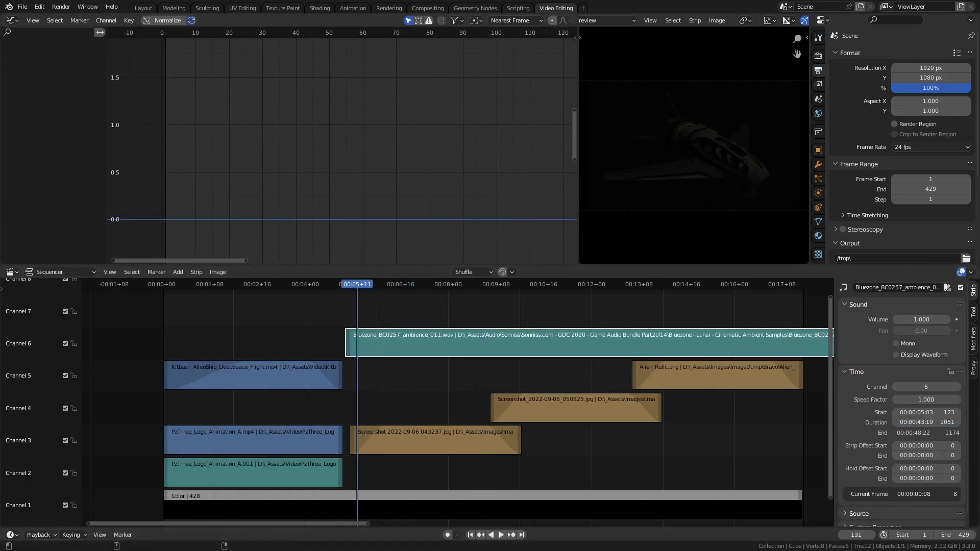
left_click(501, 534)
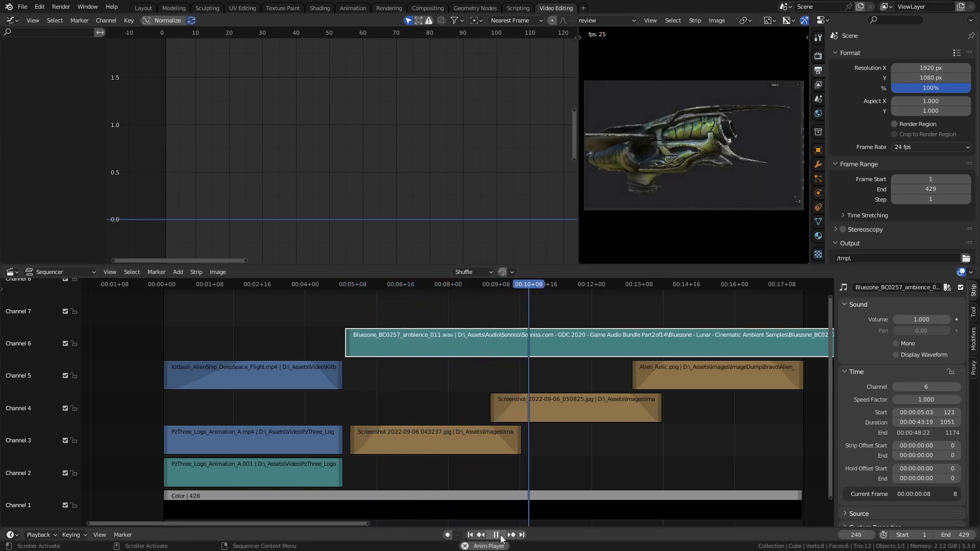
left_click(496, 535)
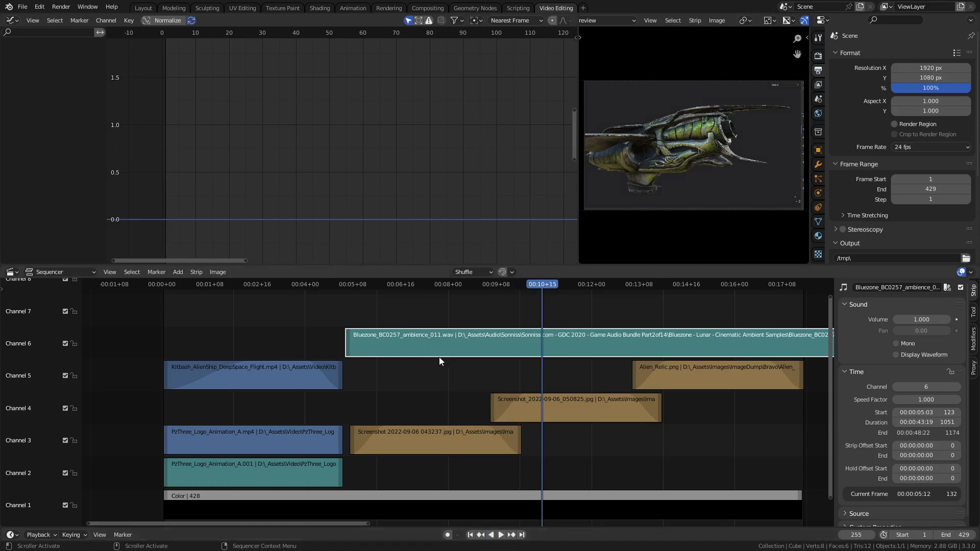
Step: Keyframe the ambience strip's volume at 0 on its first frame, 123
left_click_drag(541, 284, 346, 298)
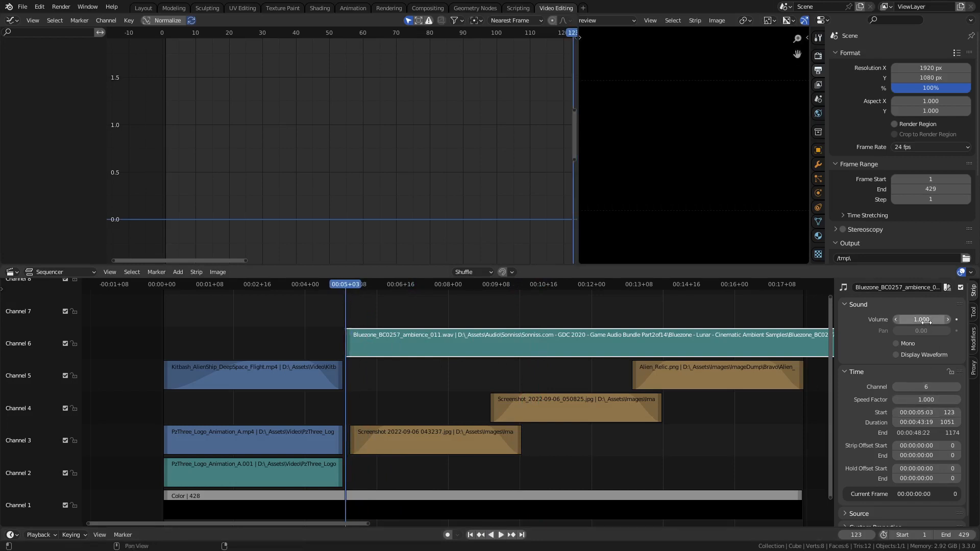
key("BackSpace")
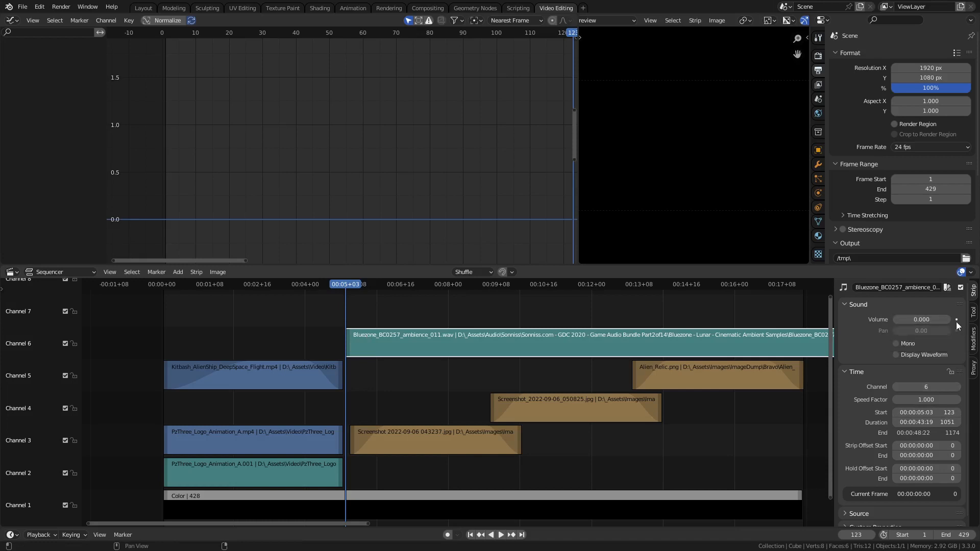
key("i")
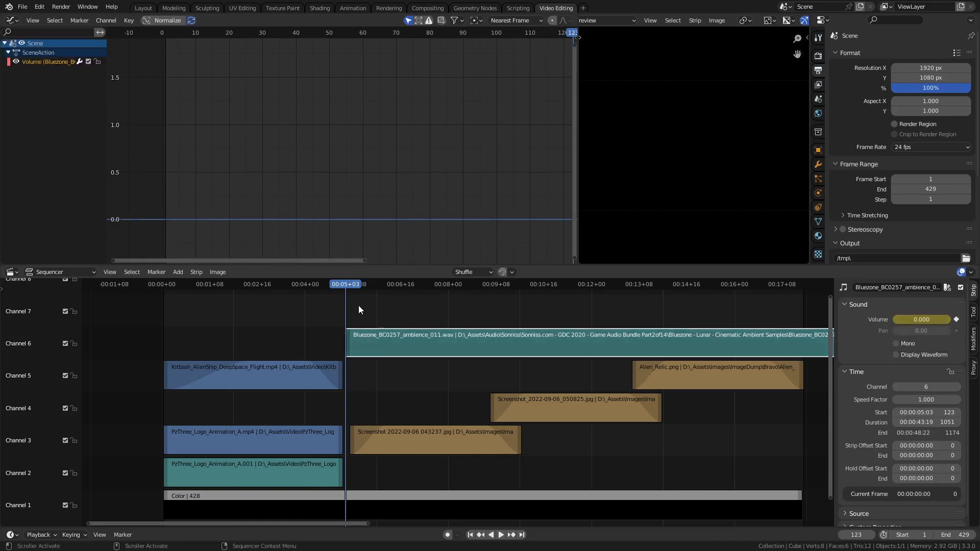
Step: Play the start of the ambience strip, stop, and keyframe its volume at 0.3 on frame 158
key("space")
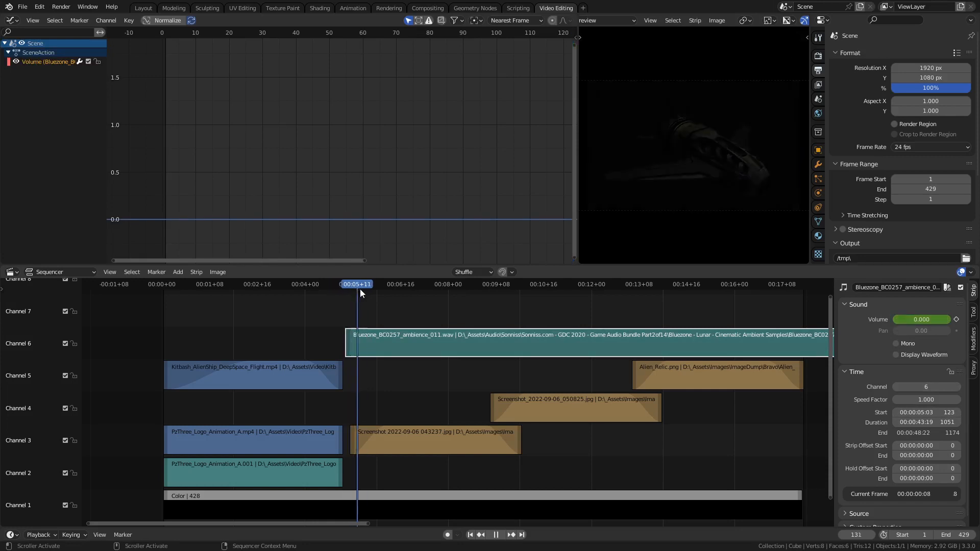
left_click_drag(412, 293, 398, 294)
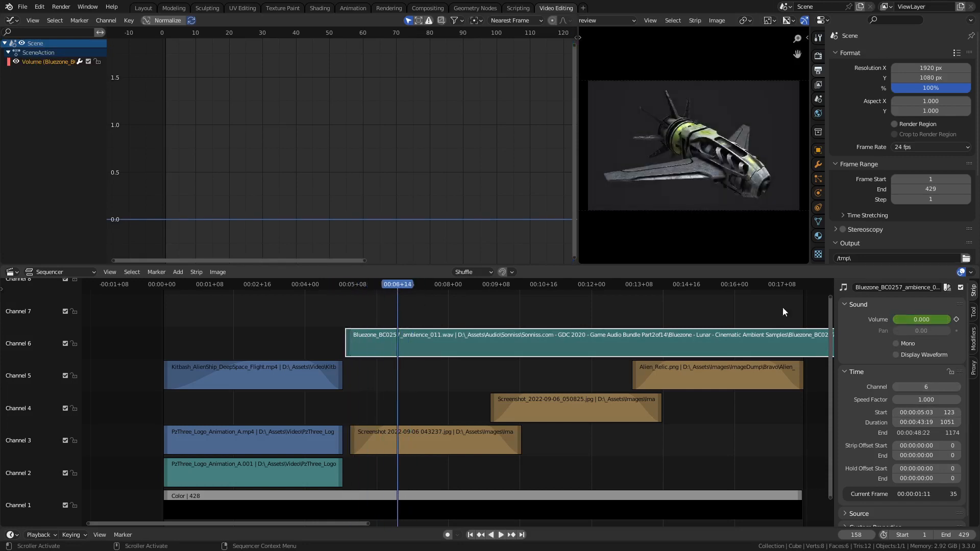
left_click_drag(913, 318, 924, 318)
key("i")
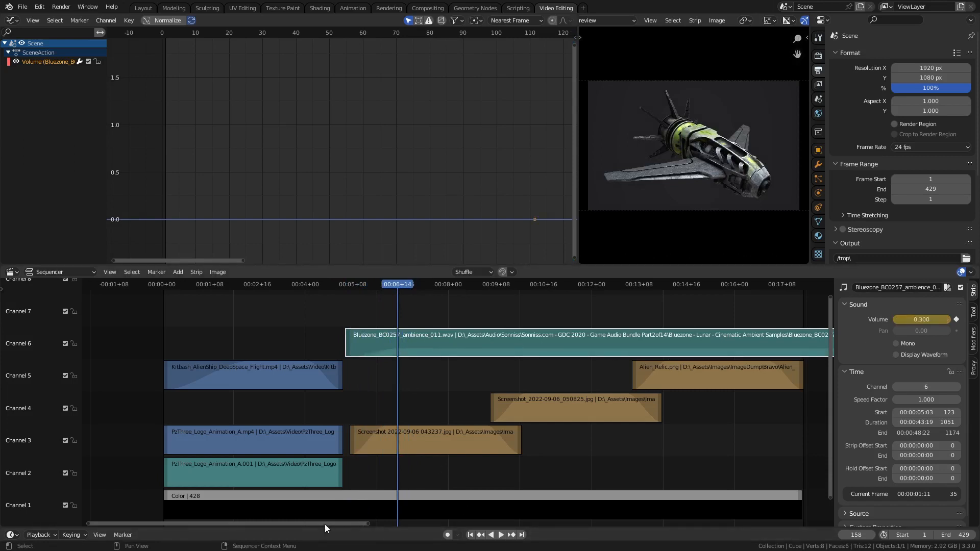
Step: Split the ambience strip at frame 451 and delete the part after the cut
left_click_drag(325, 525, 423, 524)
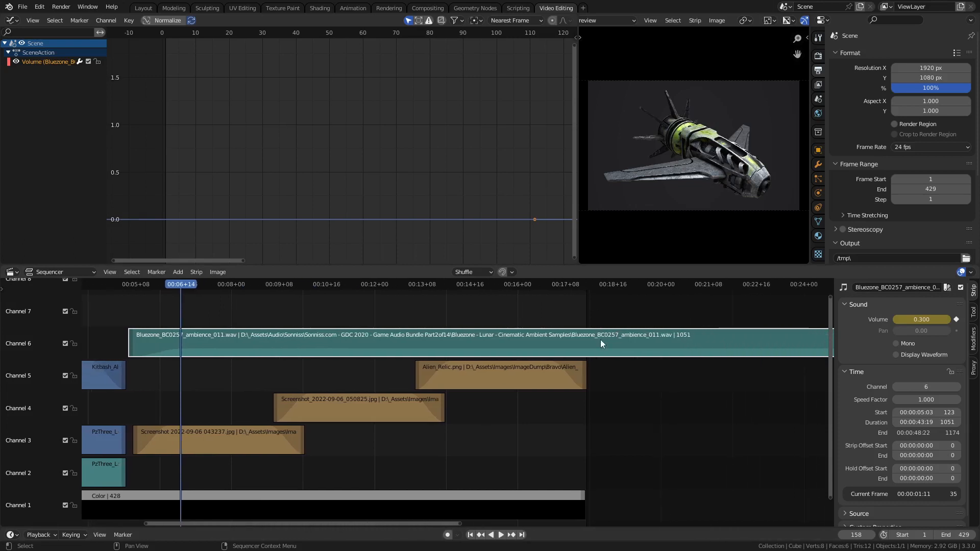
left_click(618, 287)
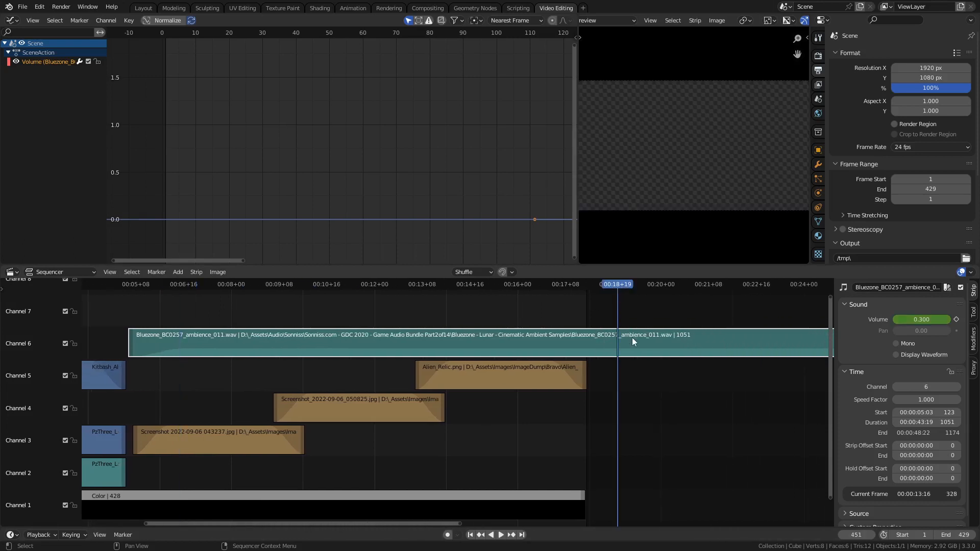
key("k")
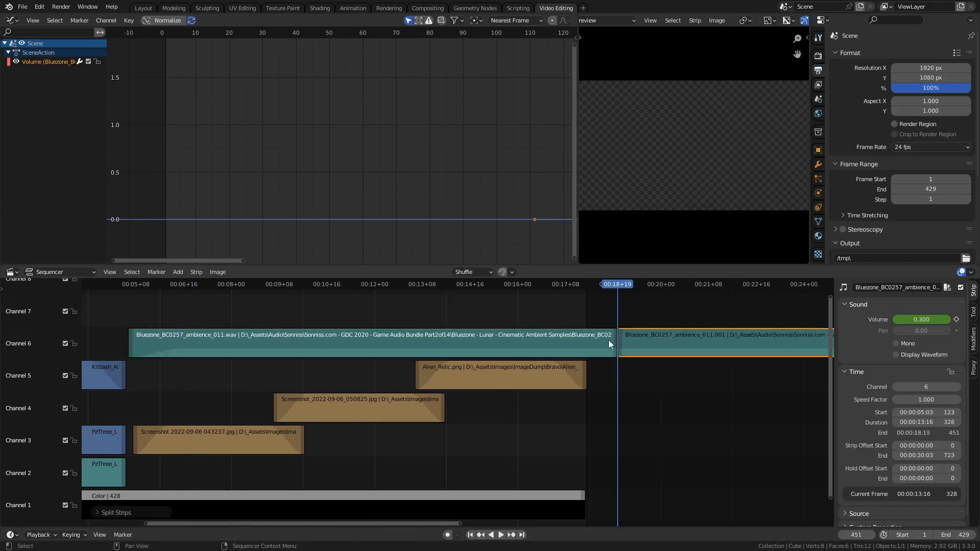
key("Delete")
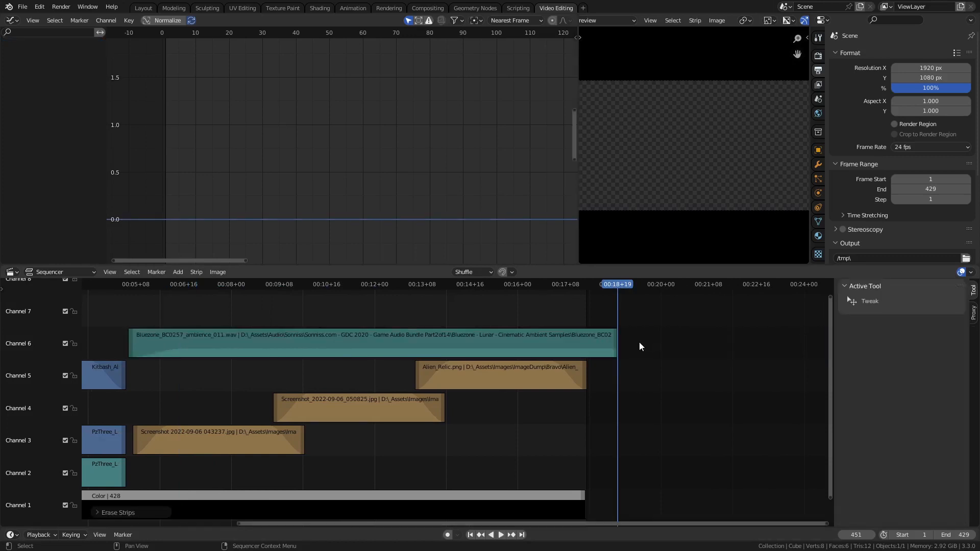
Step: Select the remaining ambience strip and keyframe its volume at 0.3 on frame 422
left_click(571, 342)
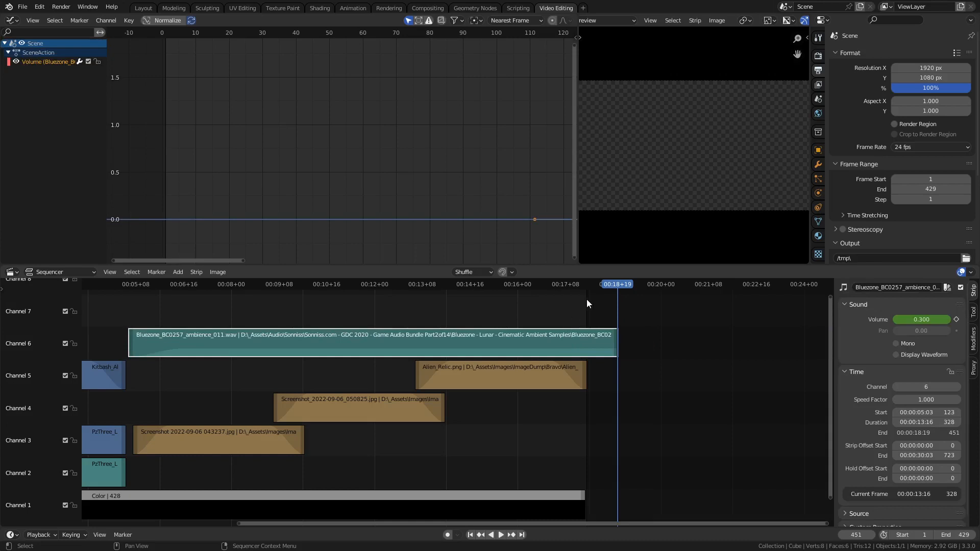
left_click(574, 284)
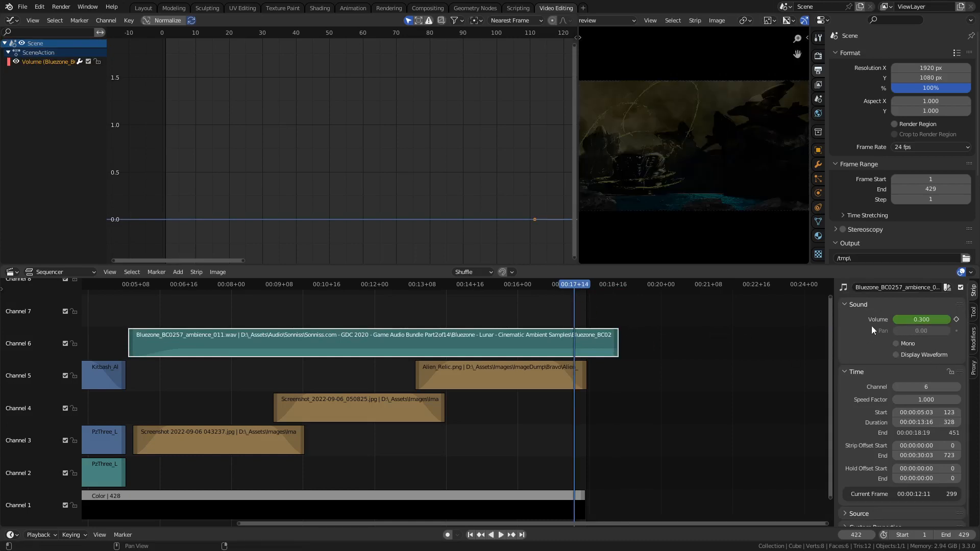
key("i")
Step: Keyframe the ambience strip's volume at 0 on frame 451 to finish the fade-out
left_click_drag(610, 286, 617, 285)
double_click(916, 323)
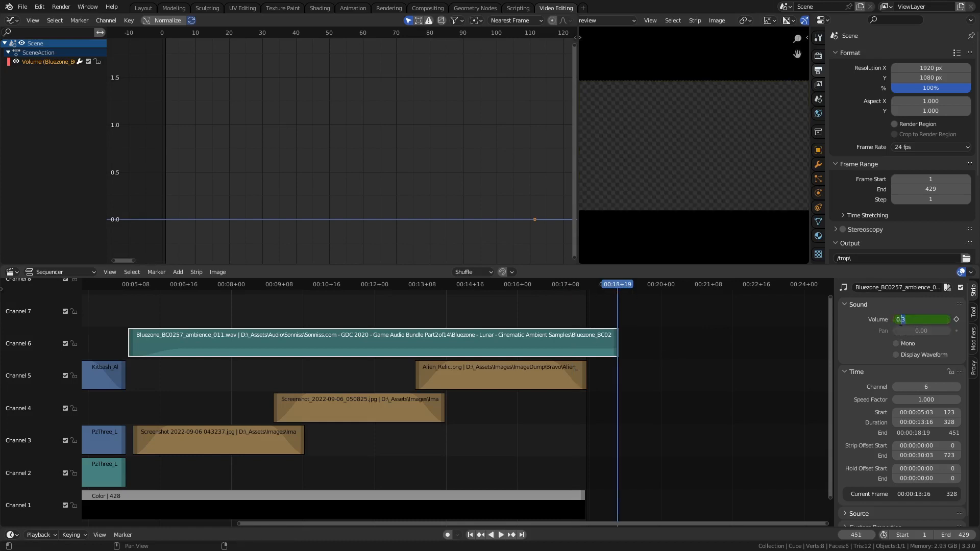
type("0")
key("Return")
key("i")
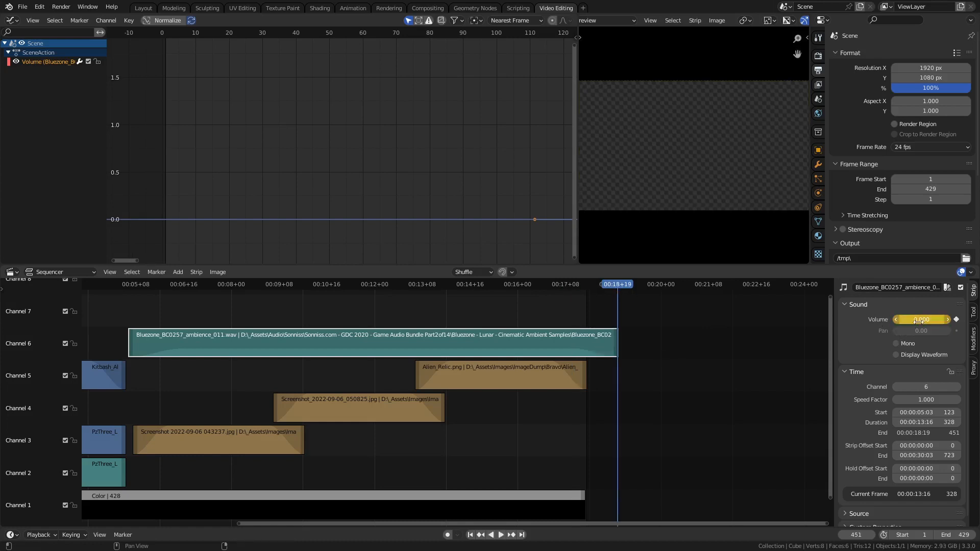
Step: Move to frame 429 and examine the ambience strip's whole volume curve in the graph editor
key("shift+Right")
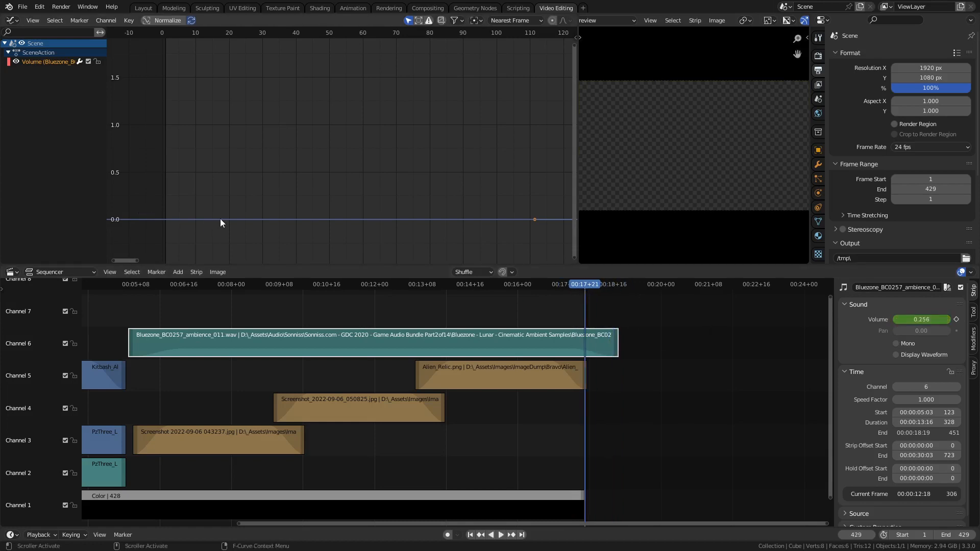
key("Home")
middle_click_drag(522, 204, 296, 201)
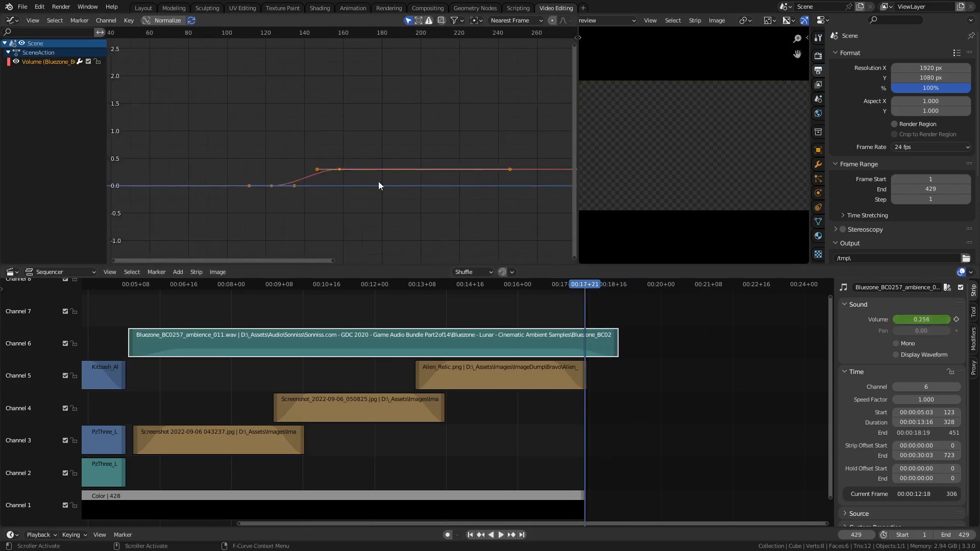
middle_click_drag(437, 210, 334, 204)
scroll(386, 194, "down", 3)
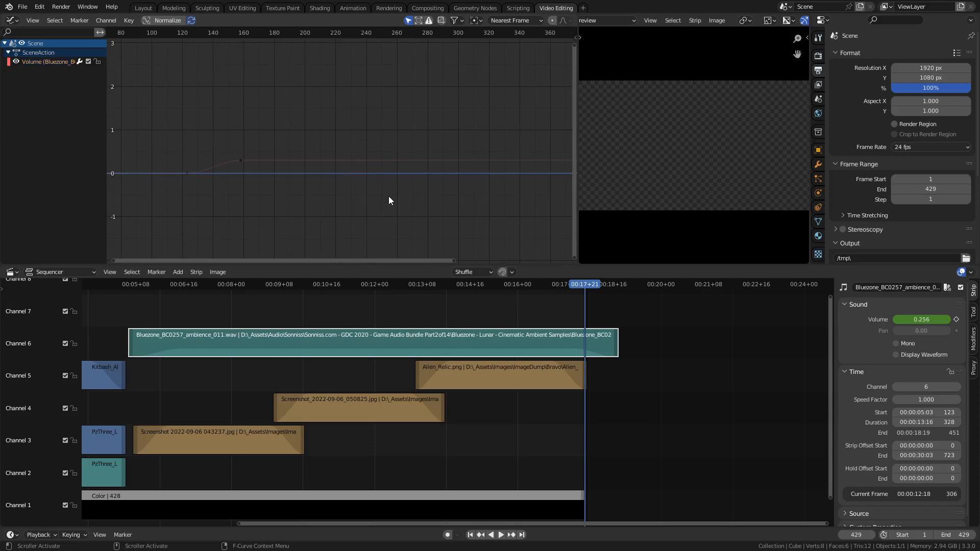
key("grave")
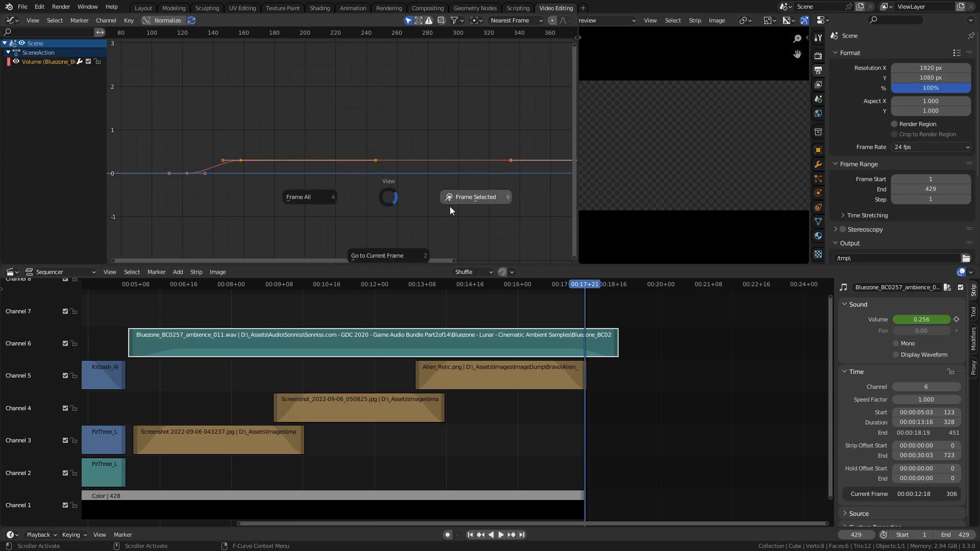
left_click(464, 211)
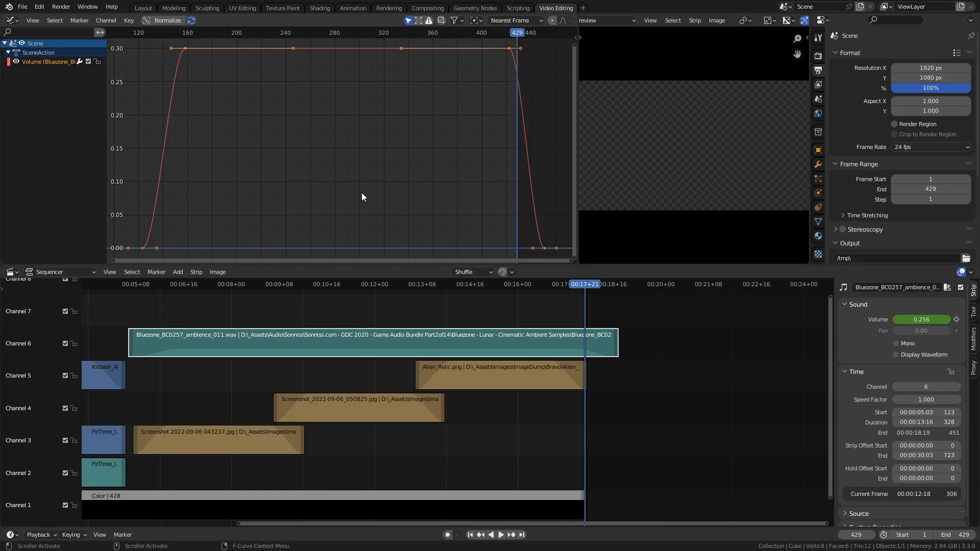
Step: Try moving the fade-in's 0.3 volume keyframe at frame 158 in the graph editor, and undo the move
key("alt+a")
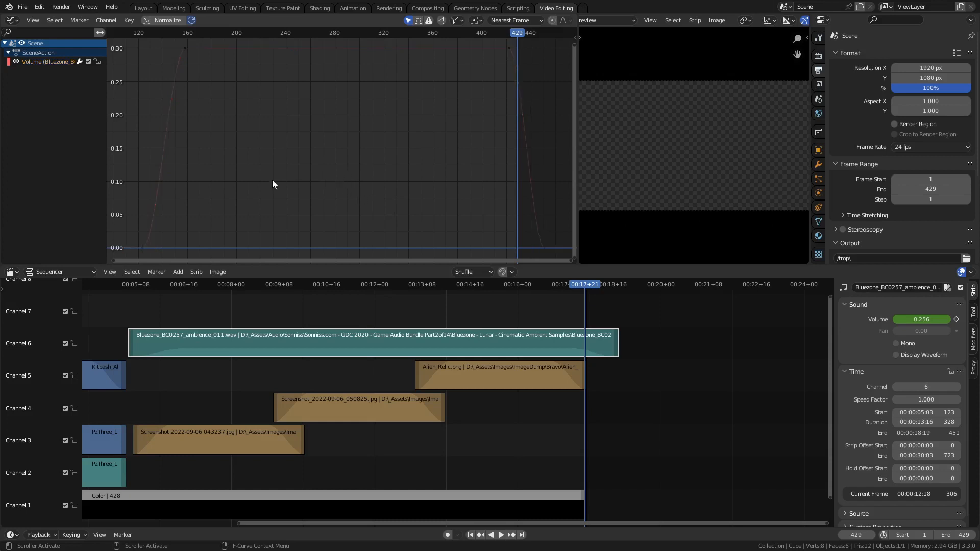
middle_click_drag(273, 180, 353, 180, "ctrl")
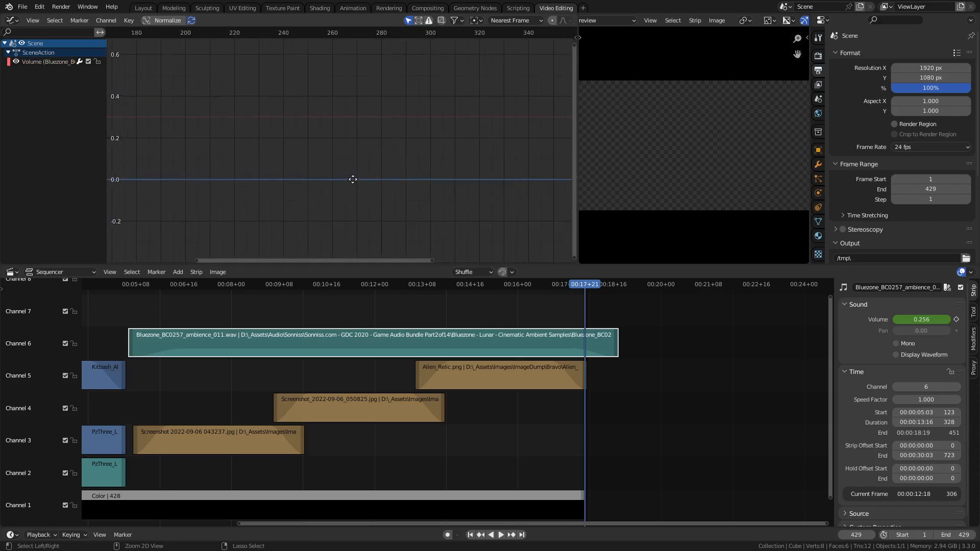
middle_click_drag(240, 164, 526, 195)
middle_click_drag(405, 195, 313, 178)
middle_click_drag(375, 172, 341, 209)
scroll(335, 203, "down", 1)
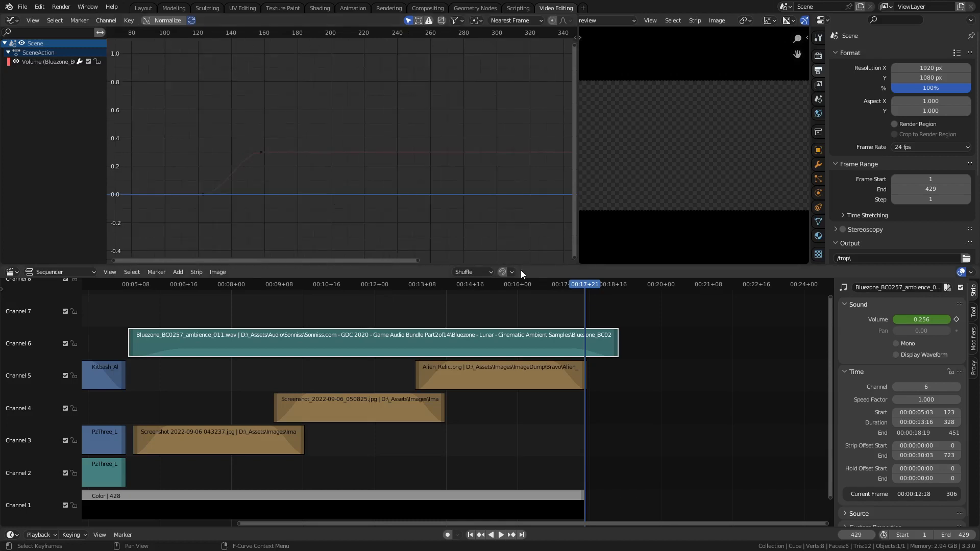
left_click(240, 151)
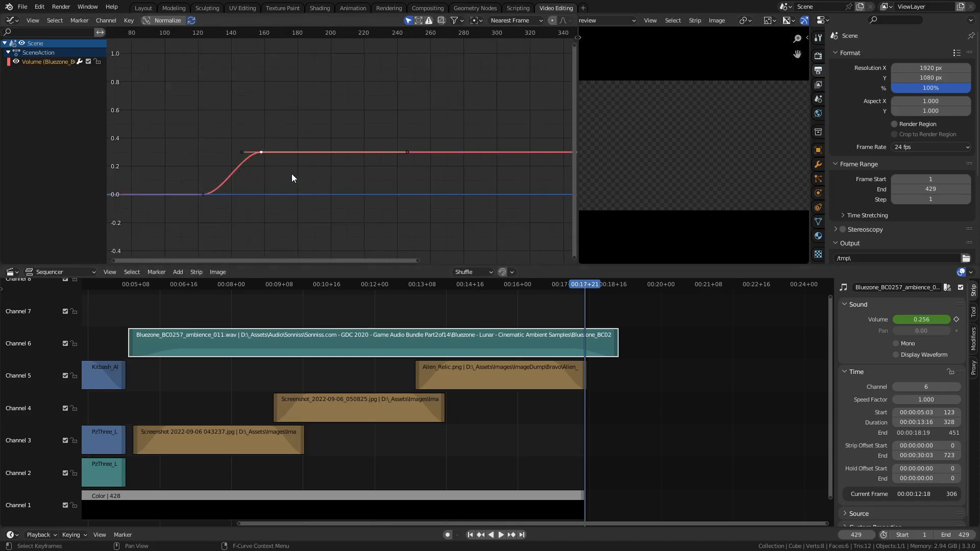
key("g")
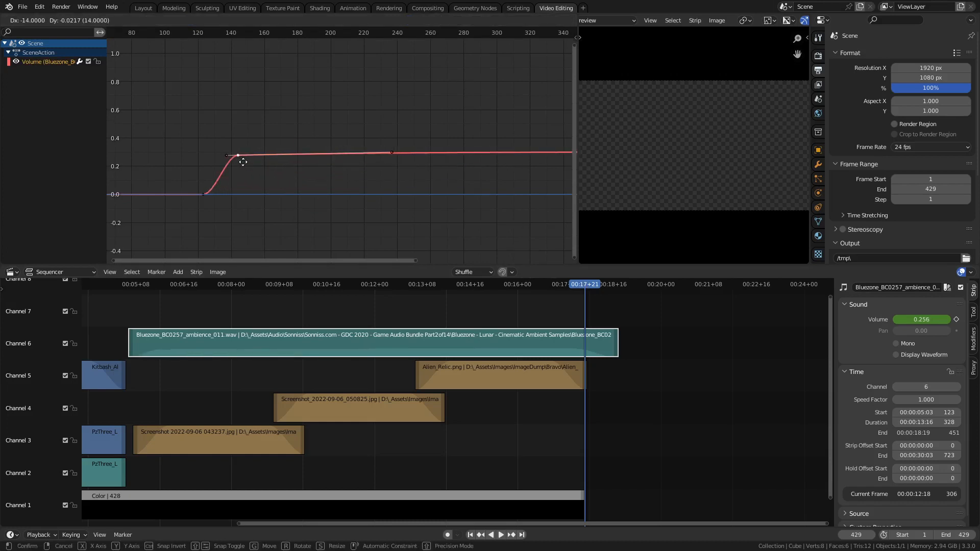
left_click(360, 160)
key("ctrl+z")
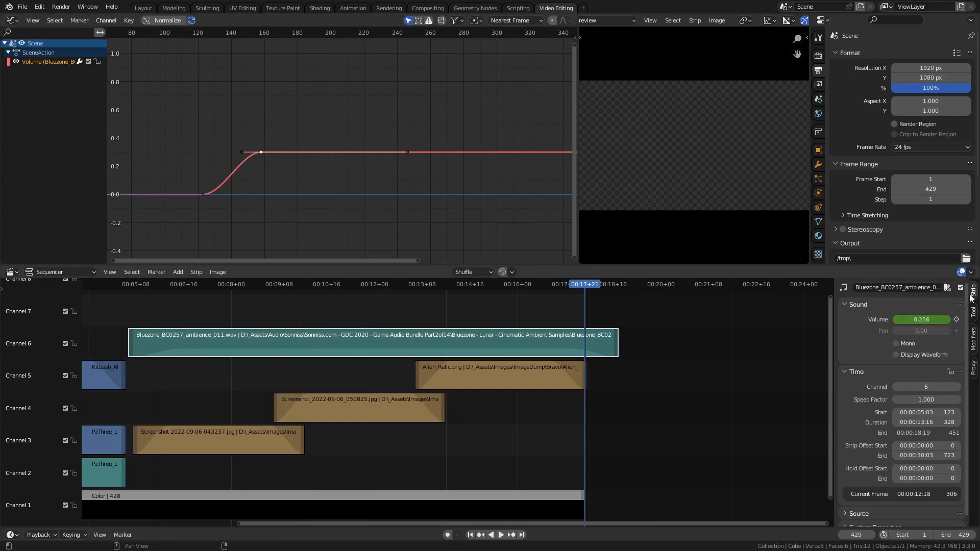
Step: Display the waveform on the ambience sound strip and deselect the strip
left_click(911, 356)
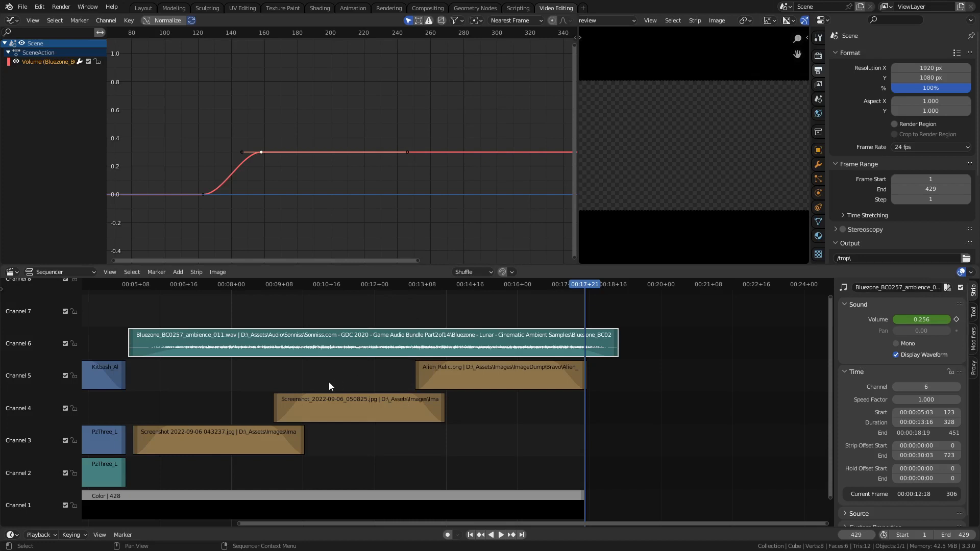
scroll(328, 386, "left", 5, "ctrl")
left_click(341, 320)
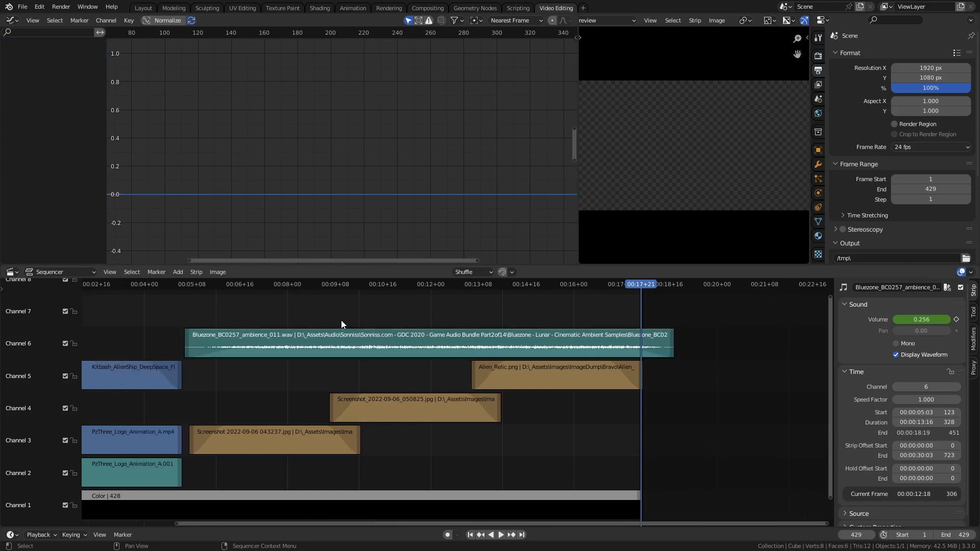
Step: Add an adjustment layer strip on channel 7, running from frame 124 to 450 above the ambience strip
left_click(177, 272)
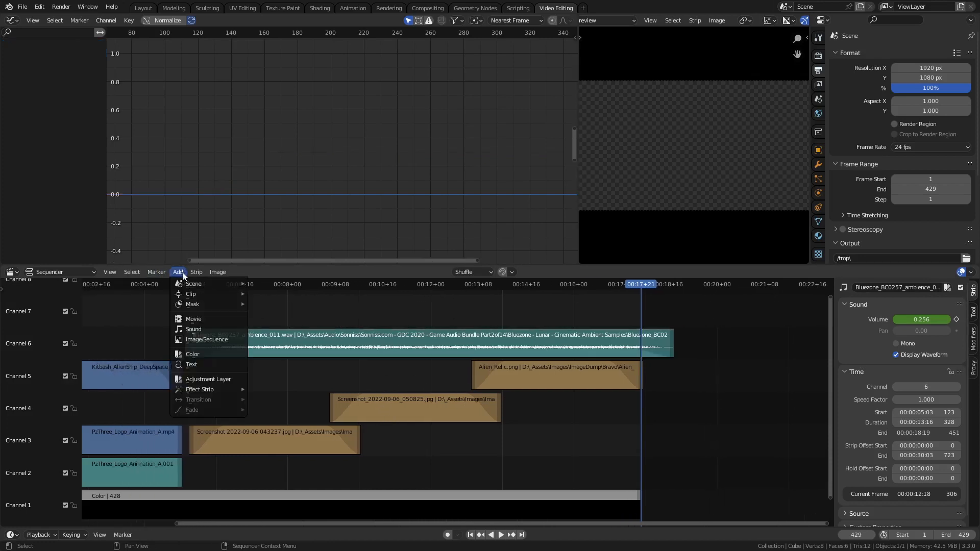
left_click(224, 379)
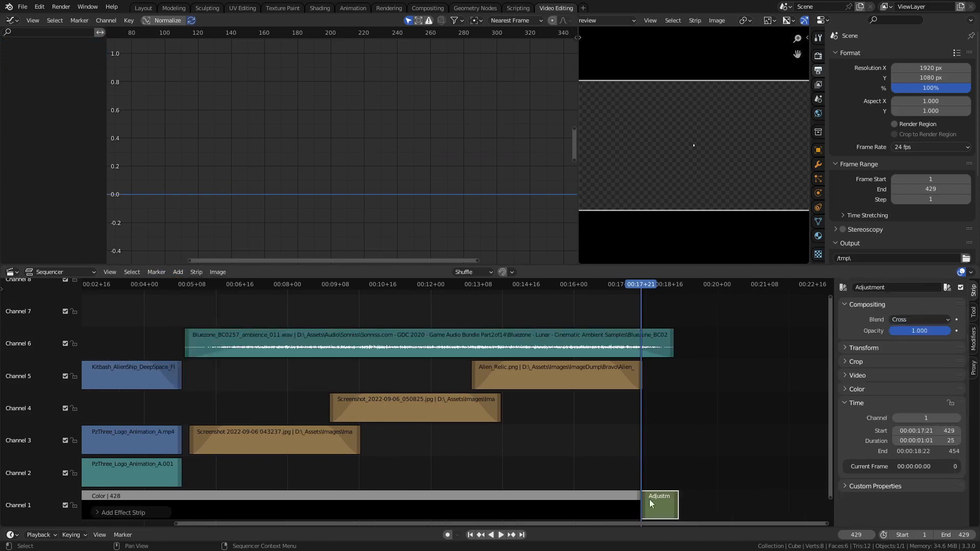
left_click_drag(655, 506, 672, 339)
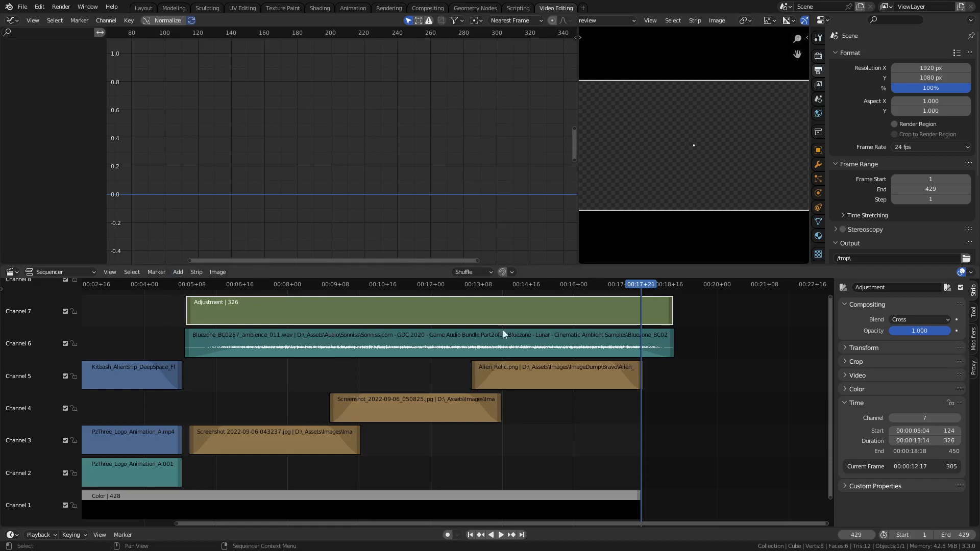
left_click(179, 272)
mouse_move(207, 393)
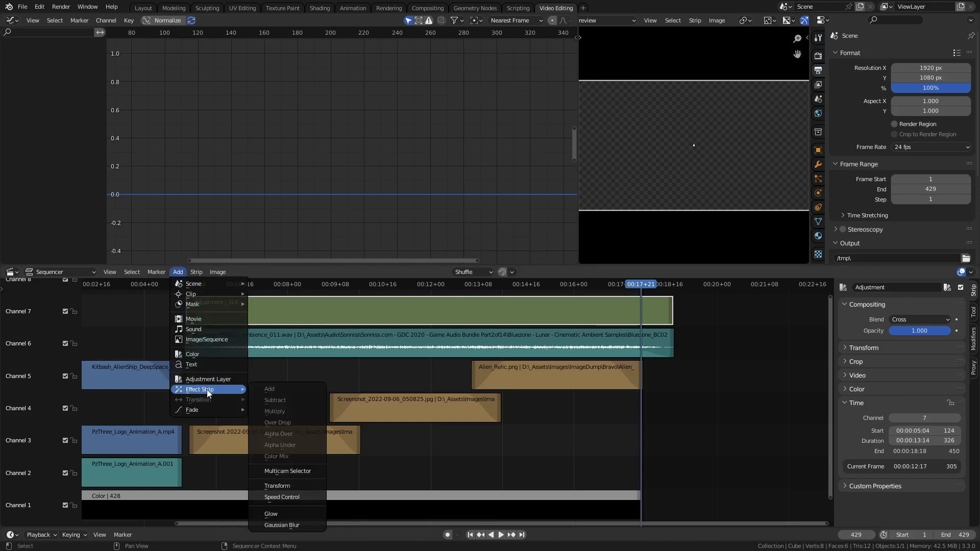
left_click(196, 272)
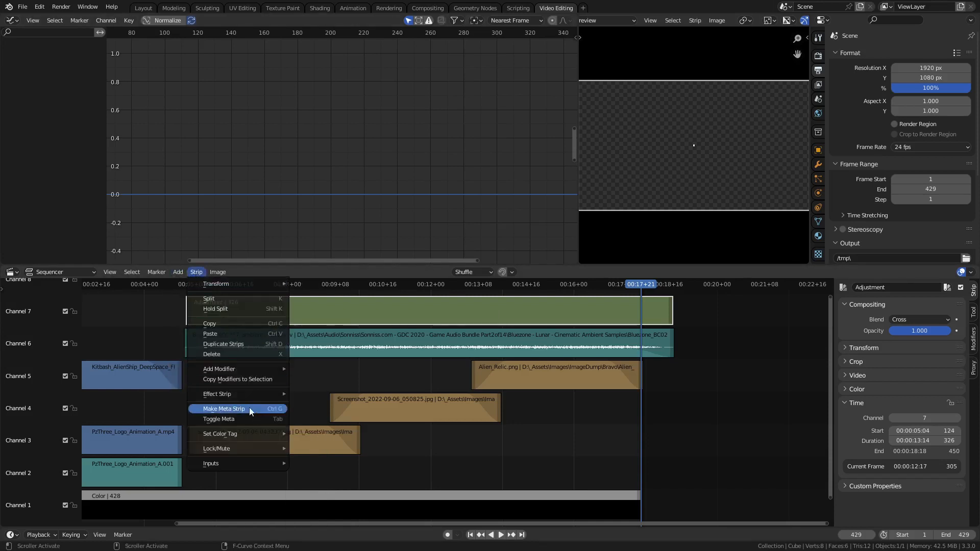
mouse_move(255, 368)
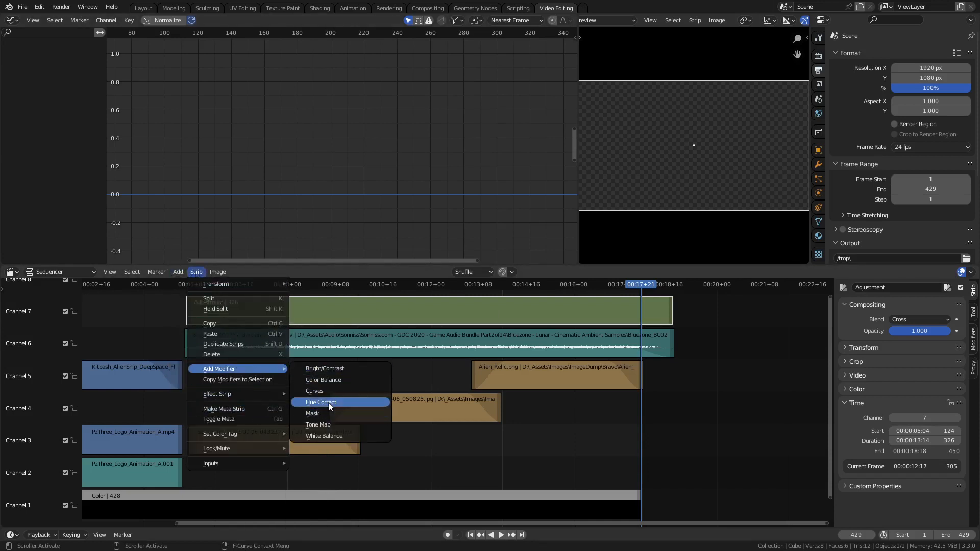
left_click(339, 425)
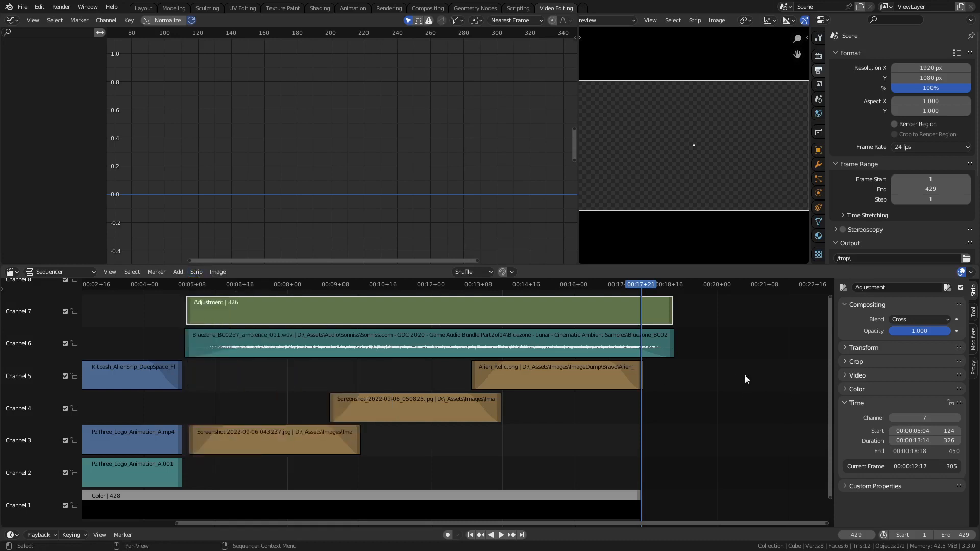
Step: Add a Bright/Contrast modifier to the adjustment strip
left_click(973, 347)
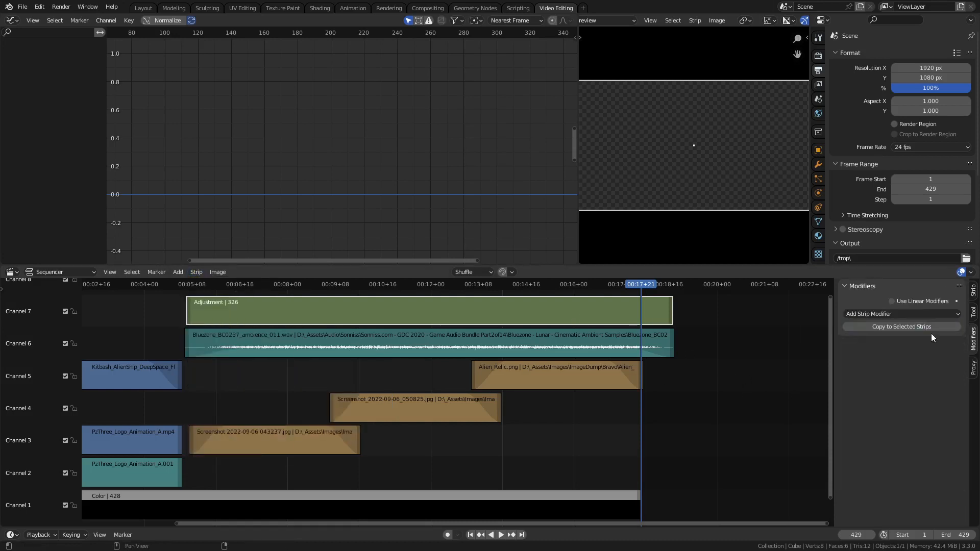
left_click(899, 313)
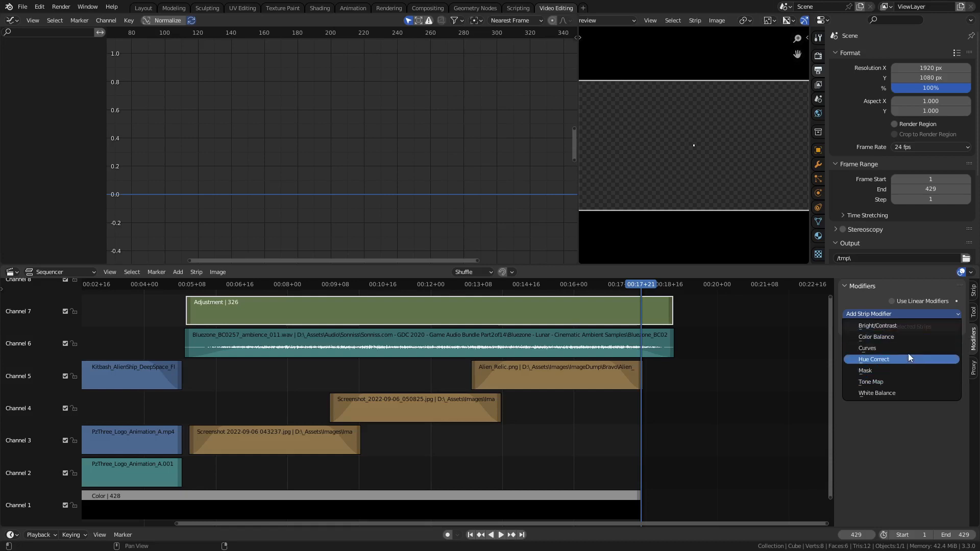
left_click(902, 325)
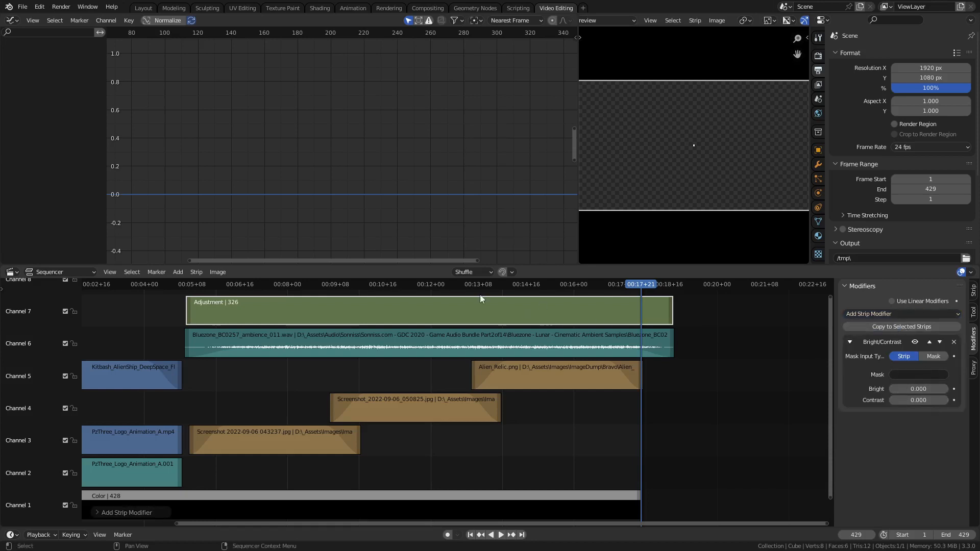
Step: At frame 281, set the modifier's brightness to 9.3 and contrast to 33.6, and check the look at frame 390
left_click_drag(427, 284, 420, 283)
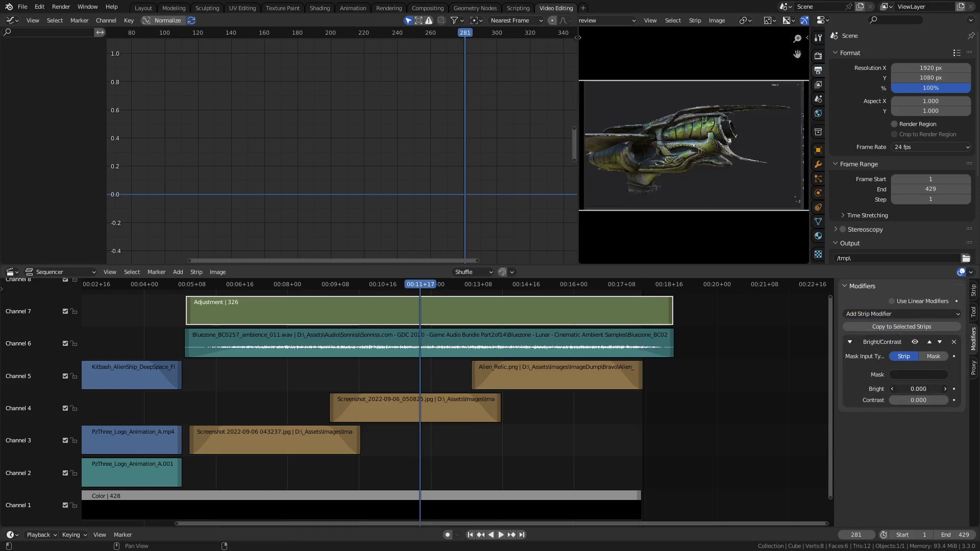
left_click_drag(918, 389, 972, 400)
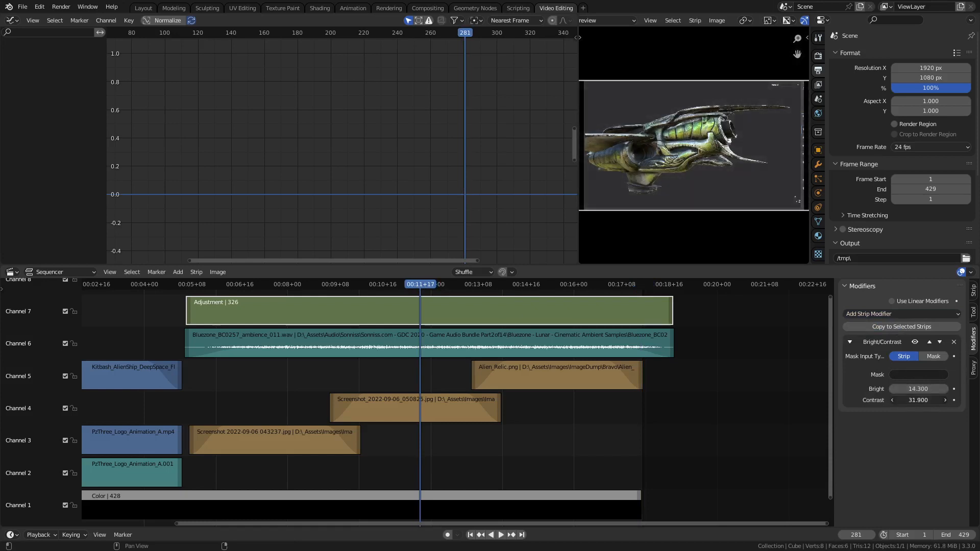
left_click_drag(914, 390, 901, 390)
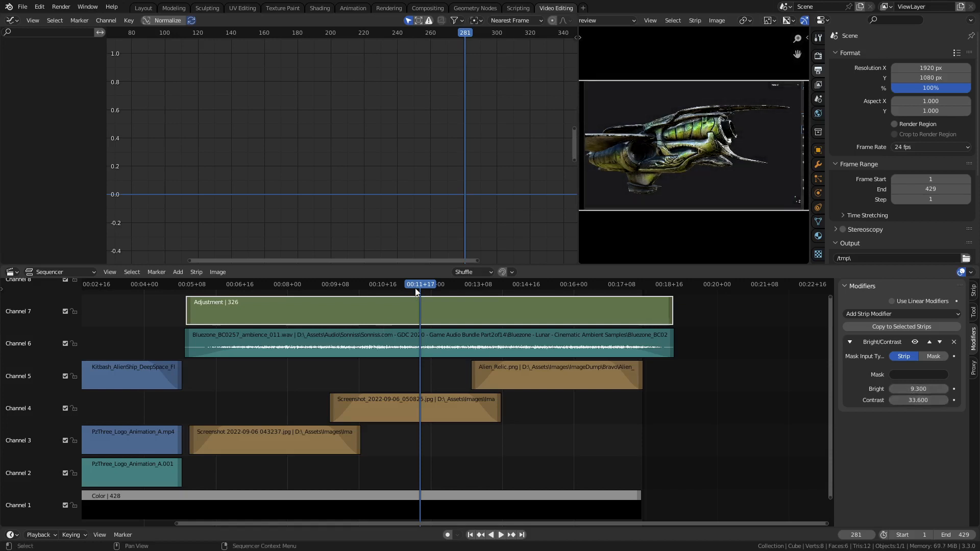
left_click_drag(415, 288, 582, 308)
Step: Try an opacity fade on the adjustment strip, preview its start, and clear the fade again
right_click(461, 307)
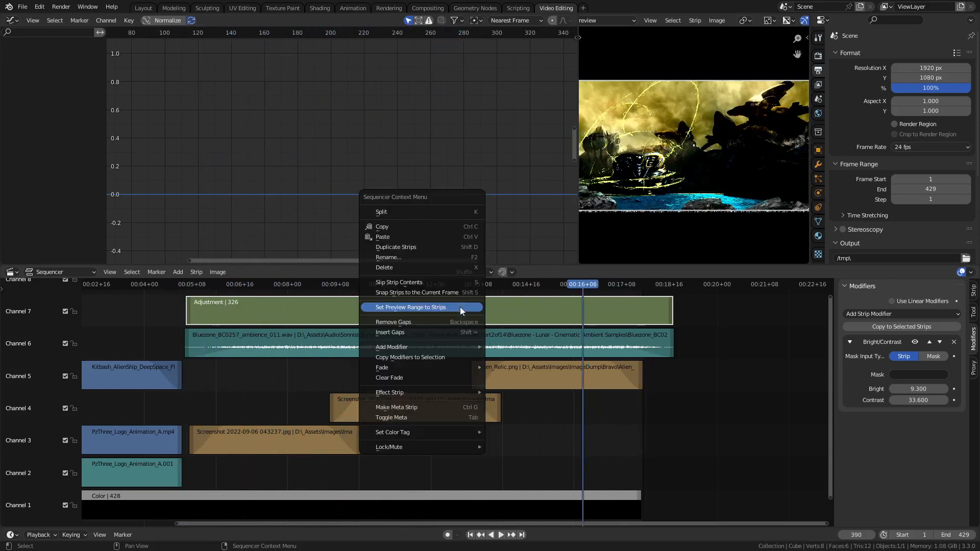
mouse_move(440, 393)
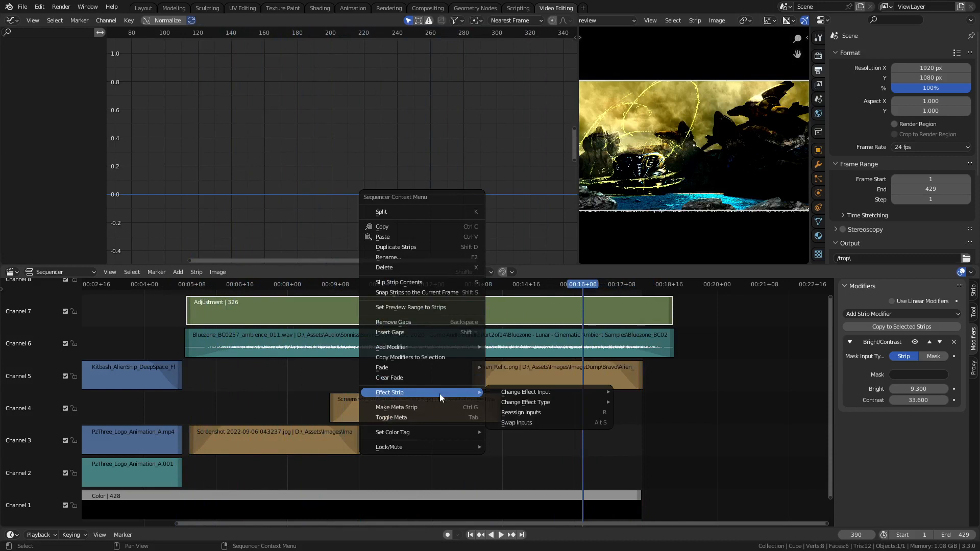
mouse_move(433, 368)
left_click(519, 368)
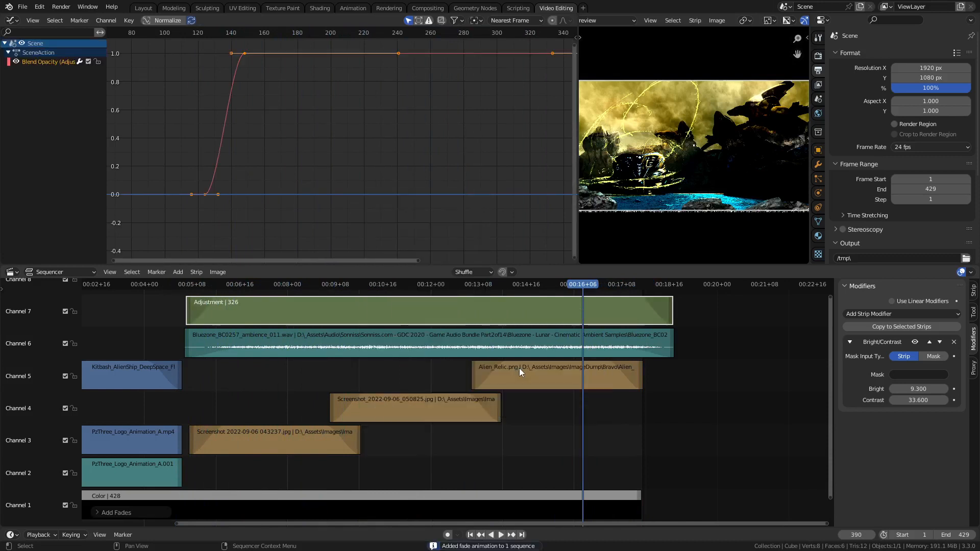
left_click_drag(558, 296, 194, 318)
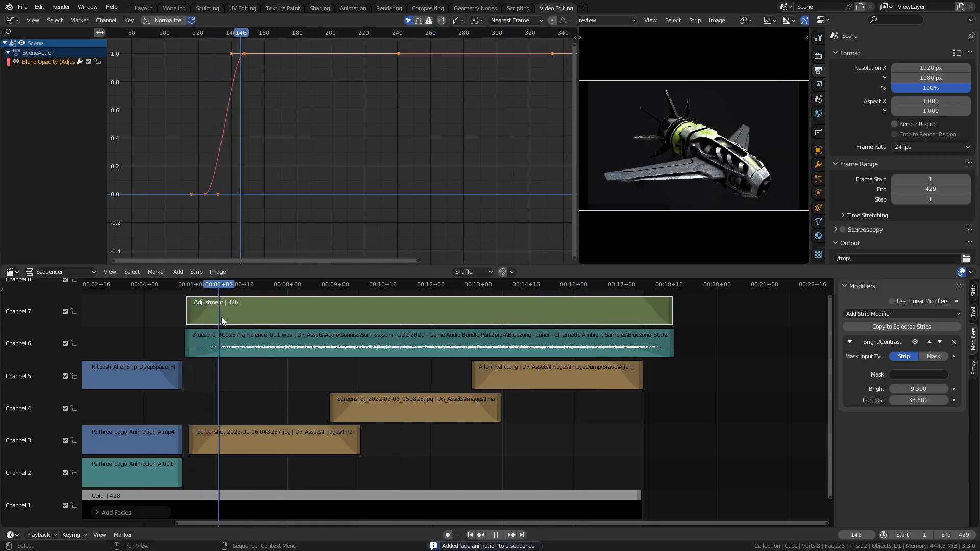
key("space")
key("ctrl+z")
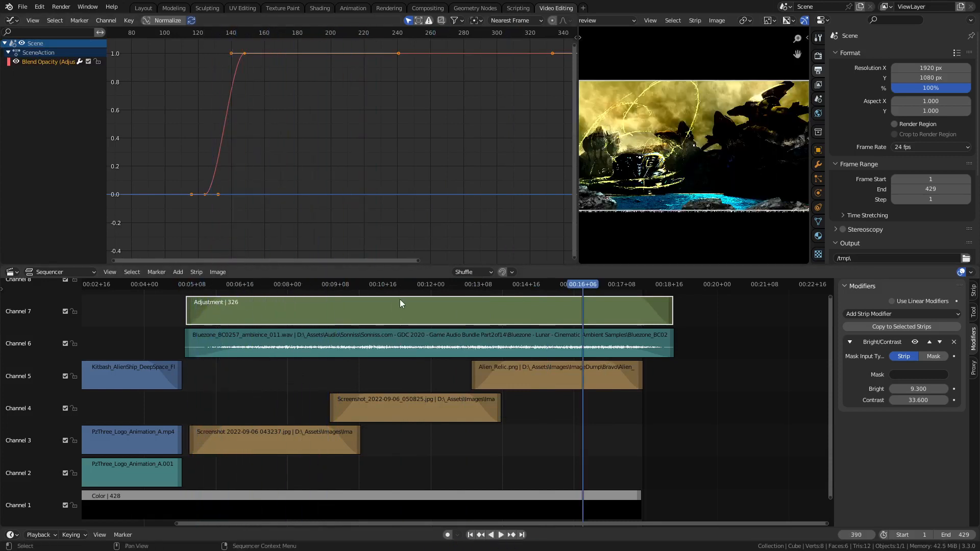
right_click(461, 314)
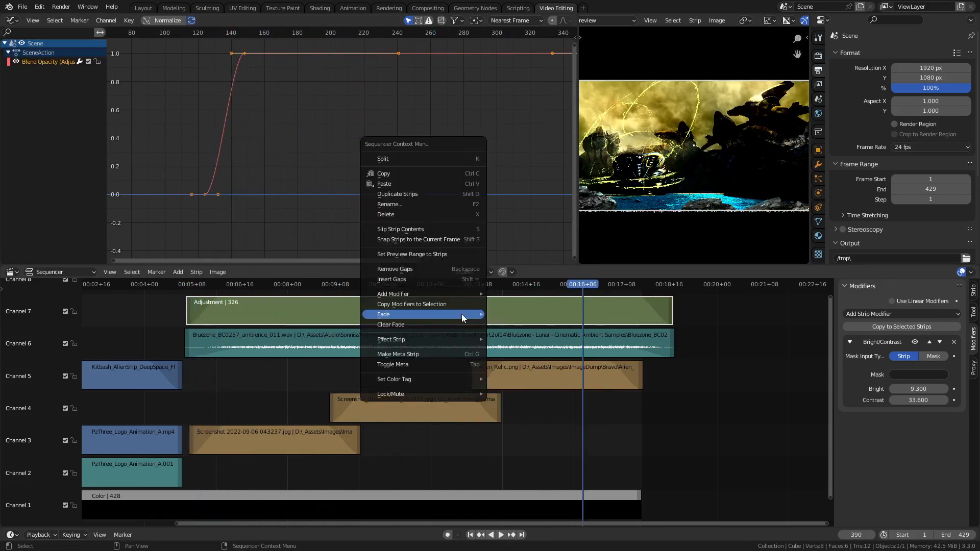
left_click(429, 324)
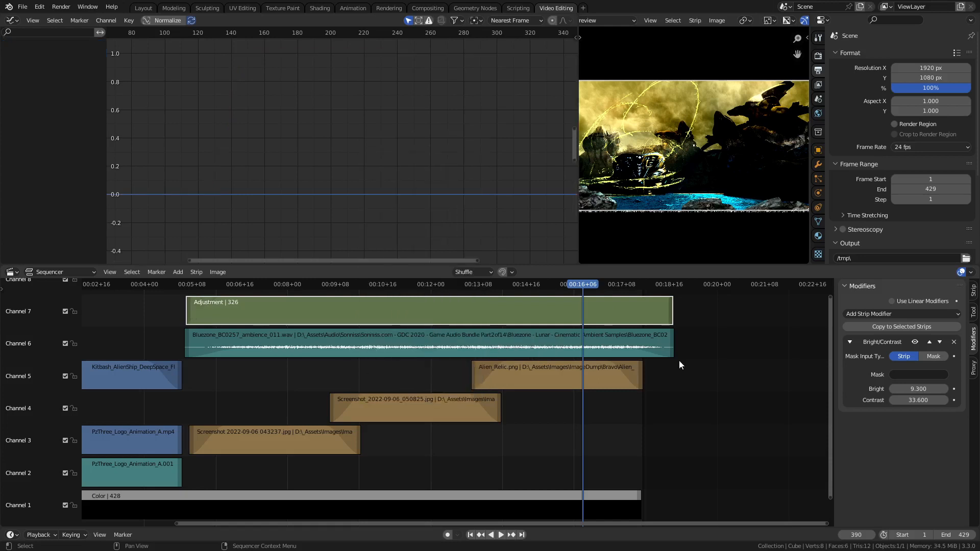
Step: Extend the black Color strip to 445 frames, move to frame 451 and lengthen the adjustment strip to 327 frames
left_click(636, 504)
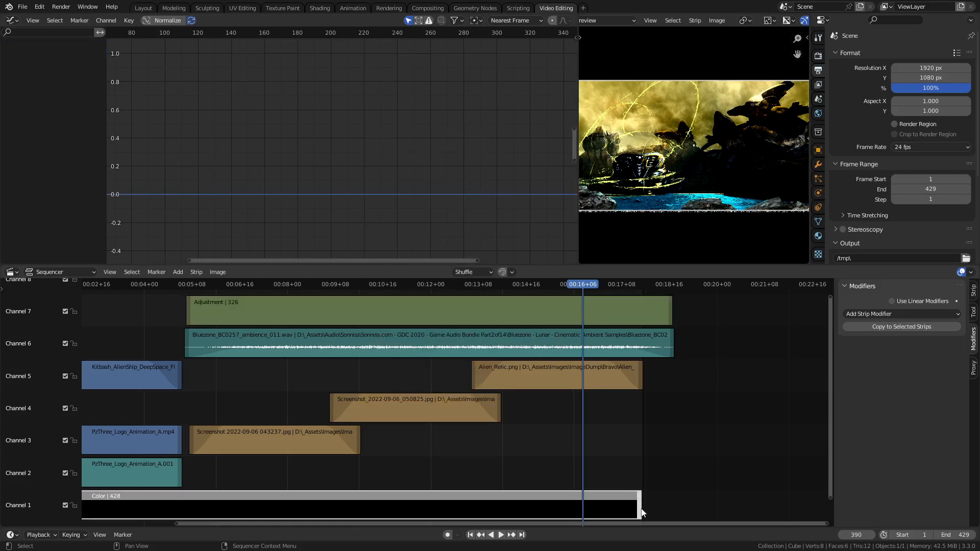
left_click_drag(642, 509, 666, 505)
left_click(640, 508)
left_click_drag(581, 286, 674, 288)
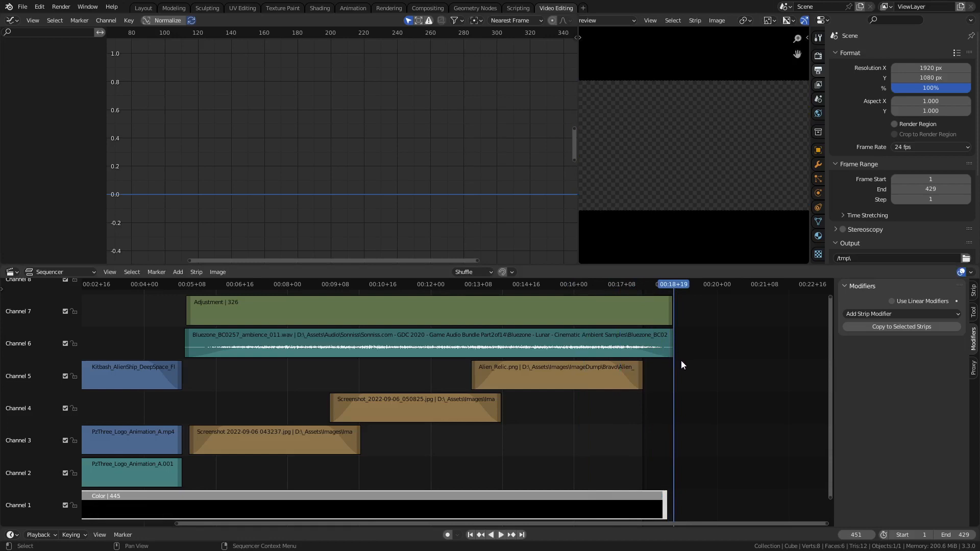
scroll(673, 356, "up", 2)
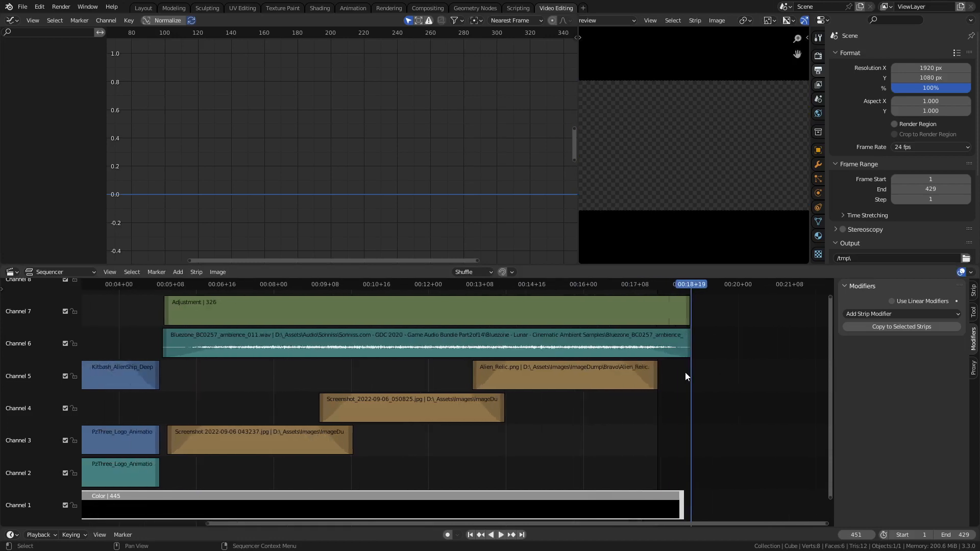
left_click_drag(688, 322, 691, 319)
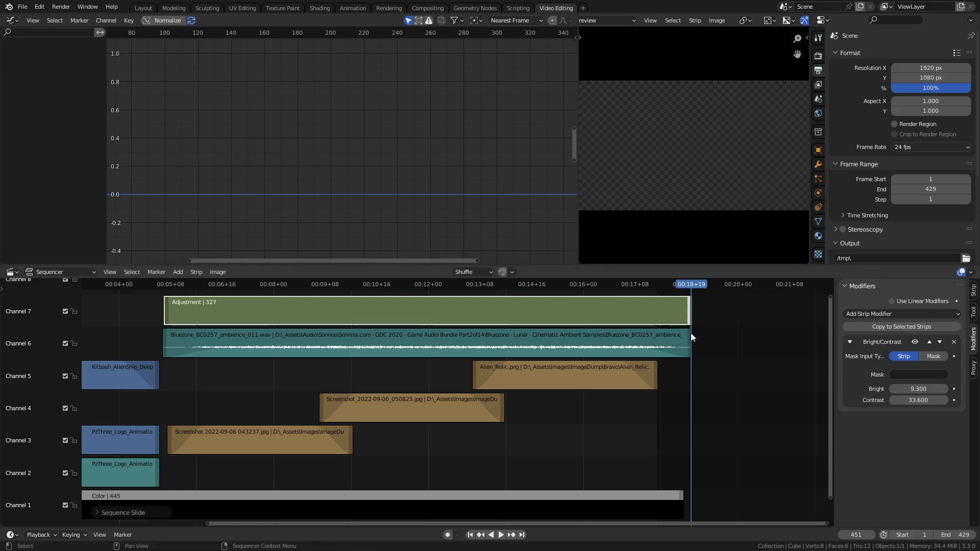
Step: Move to frame 452 and lengthen the adjustment strip to 328 frames and the black Color strip to 450 frames
left_click(684, 343)
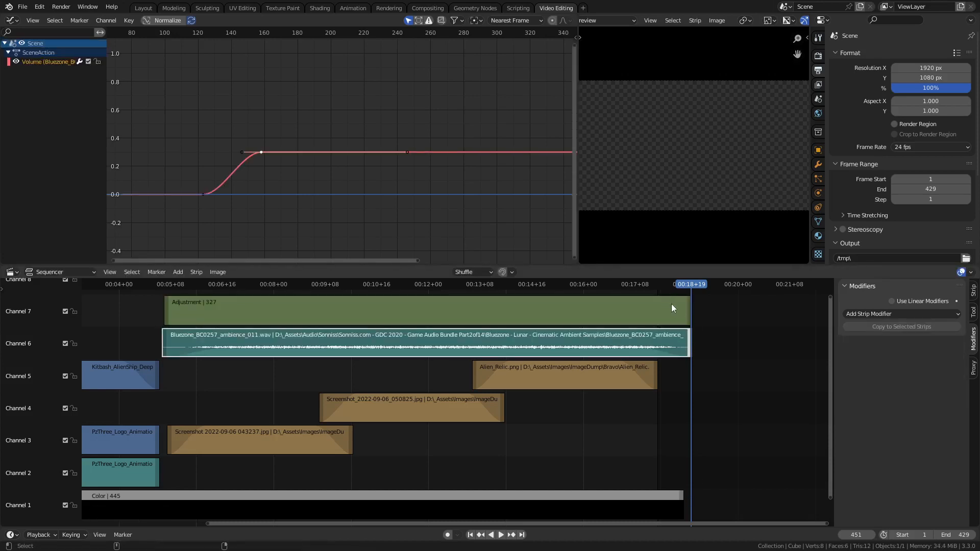
scroll(672, 305, "down", 4, "alt")
scroll(672, 305, "up", 4, "alt")
scroll(672, 307, "down", 2, "alt")
scroll(673, 306, "up", 1, "alt")
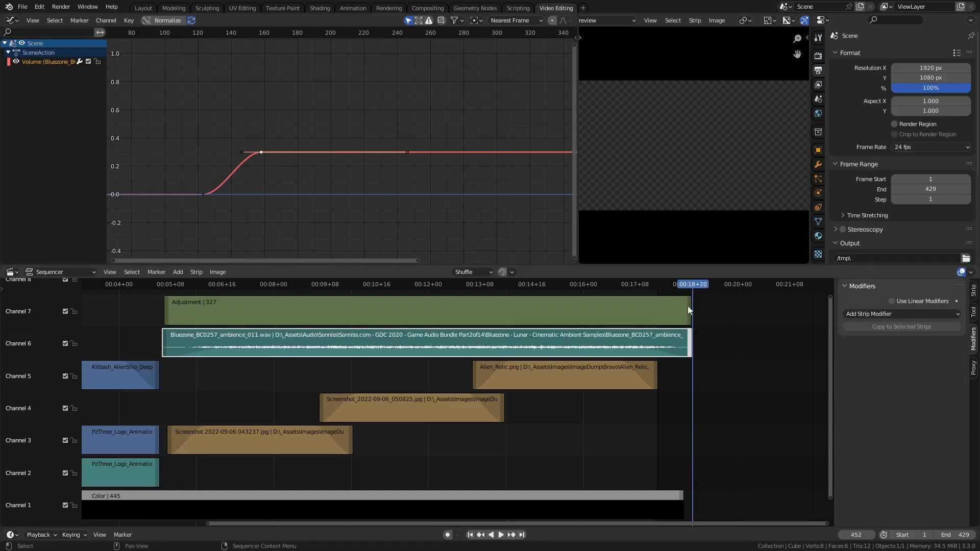
left_click_drag(688, 305, 694, 310)
left_click(682, 496)
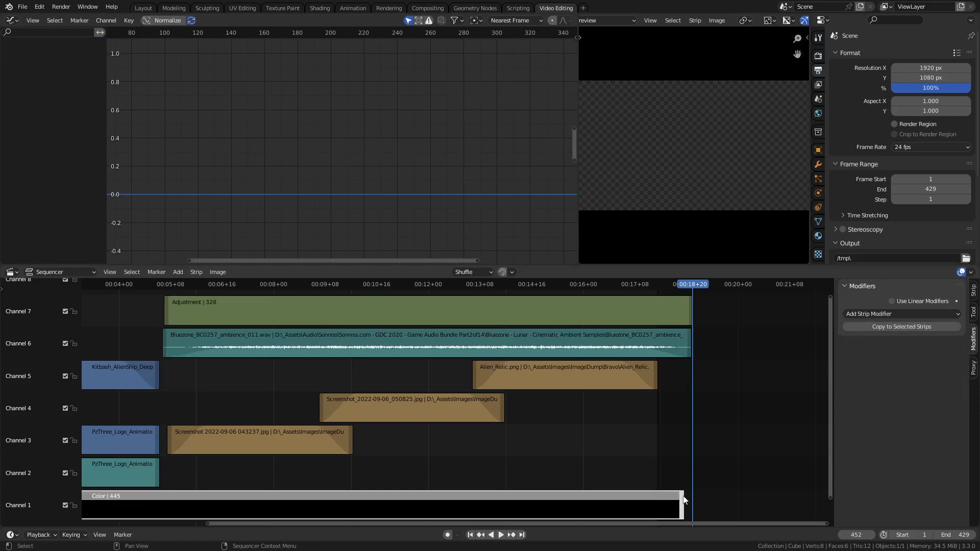
left_click_drag(684, 499, 693, 497)
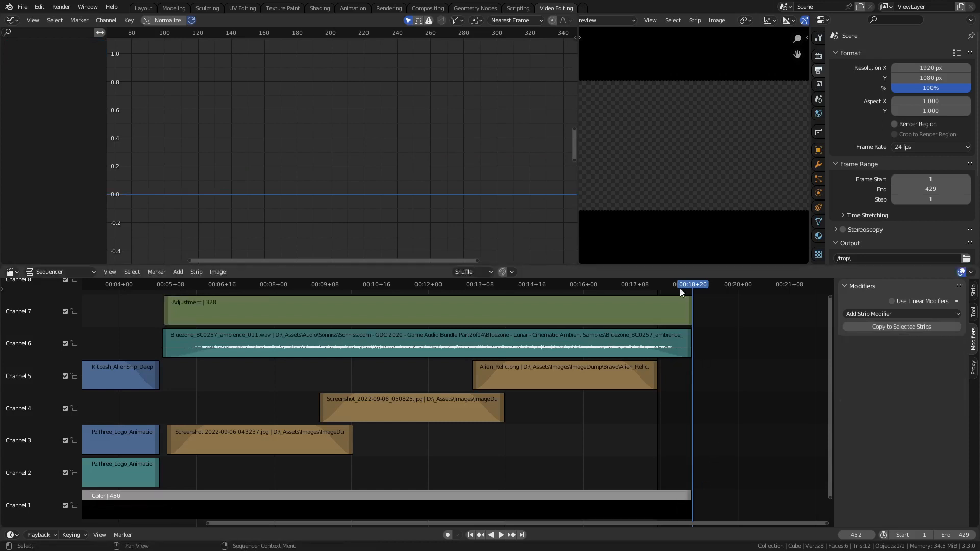
Step: Play the sequence briefly from frame 88, and replay it from frame 1 to review the whole edit
left_click_drag(697, 286, 106, 353)
scroll(314, 443, "up", 8)
scroll(316, 443, "down", 10)
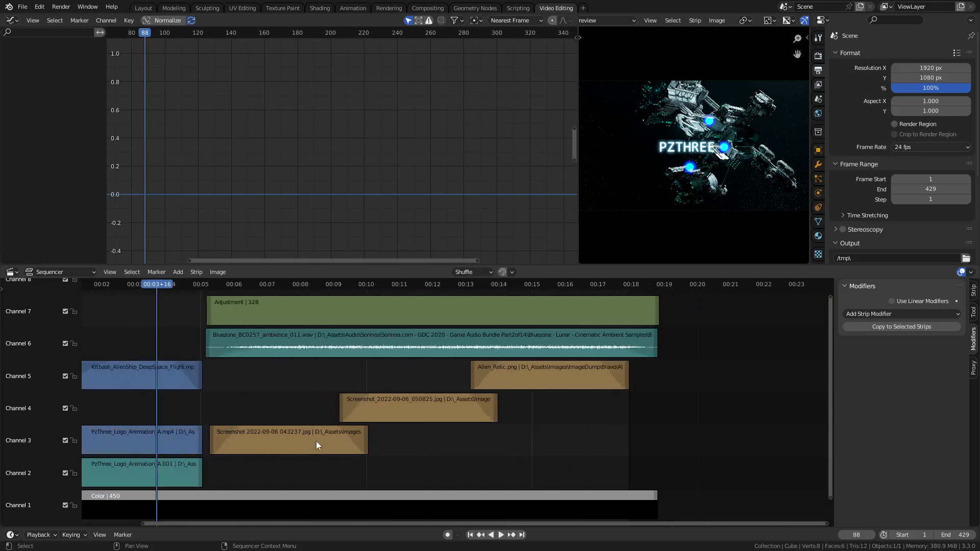
middle_click_drag(314, 441, 379, 395)
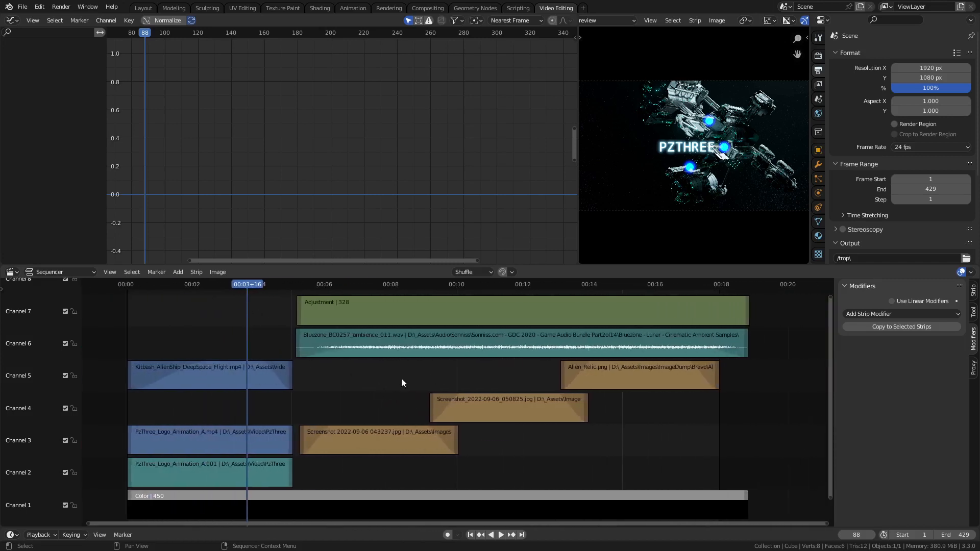
left_click(500, 536)
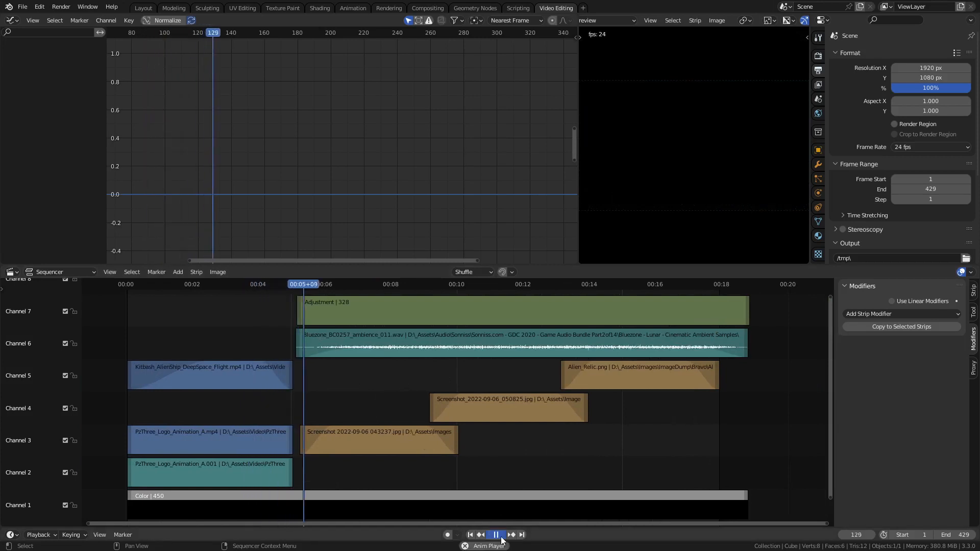
left_click(499, 537)
left_click(471, 535)
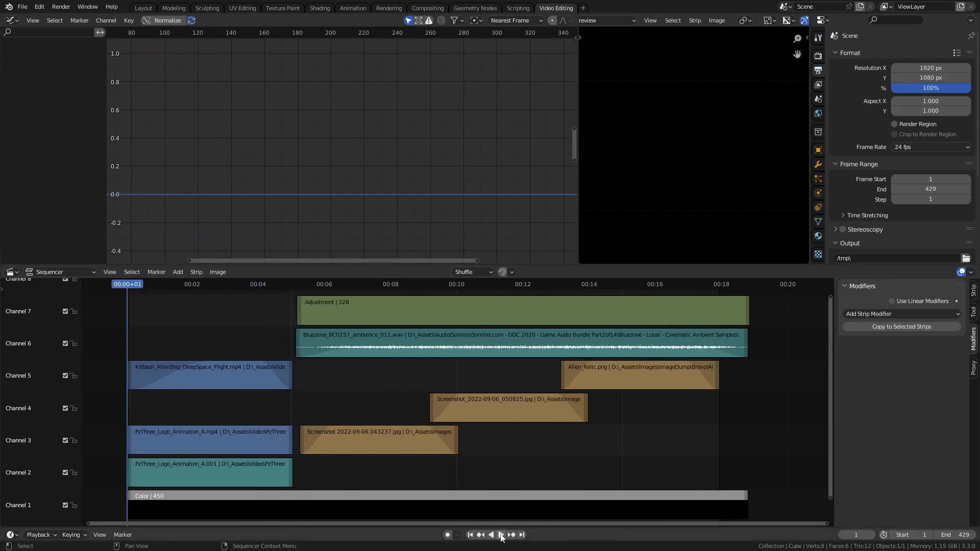
left_click(501, 534)
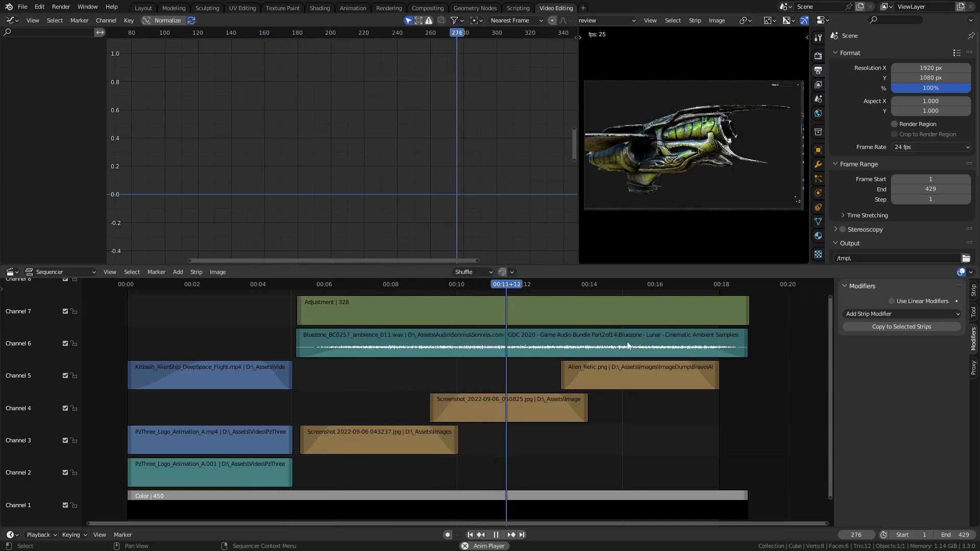
Step: Stop playback, return to frame 1 and inspect the ambience sound strip's volume and timing settings
left_click(497, 535)
left_click(470, 535)
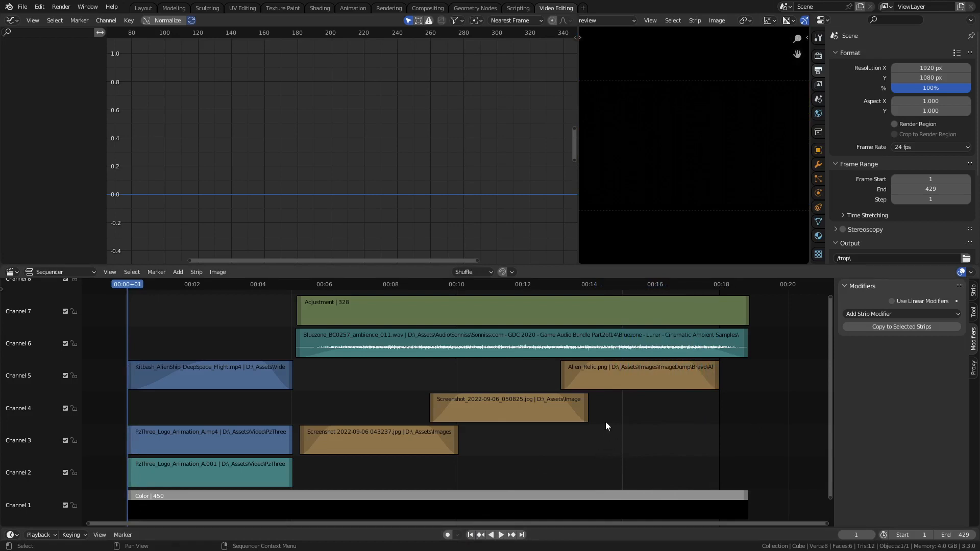
left_click(727, 345)
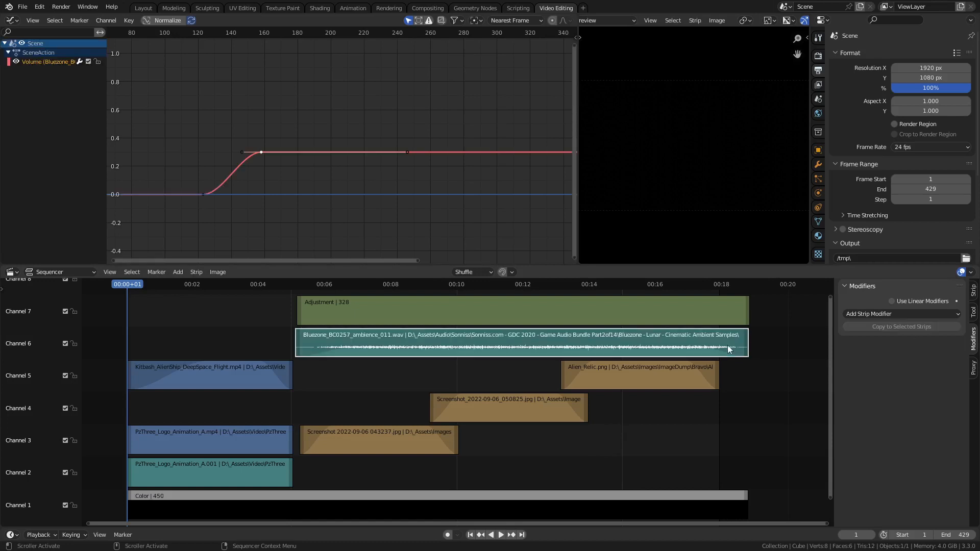
left_click(973, 292)
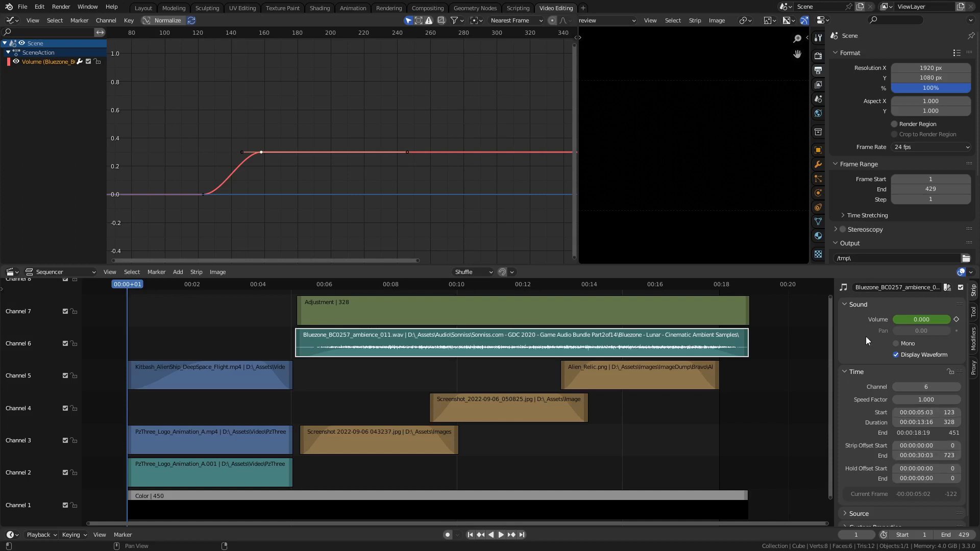
scroll(860, 358, "down", 1)
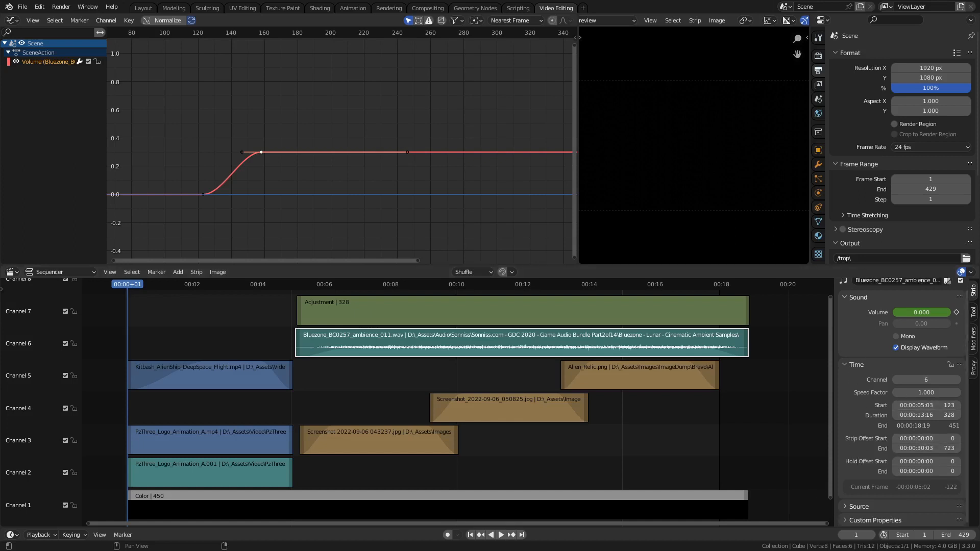
scroll(862, 347, "up", 1)
Step: Keyframe the position, scale and rotation of the channel 3 screenshot strip at its first frame, 126
left_click(381, 436)
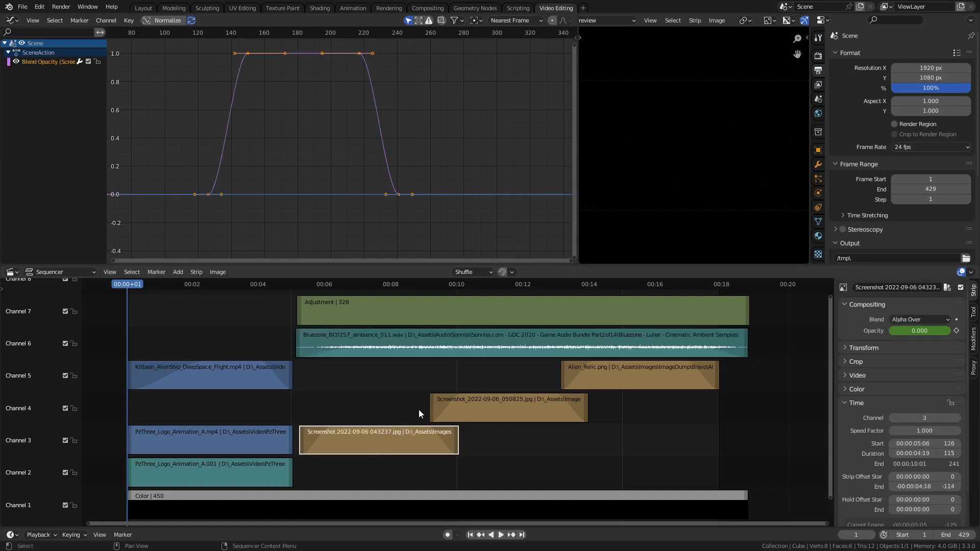
left_click_drag(349, 283, 301, 286)
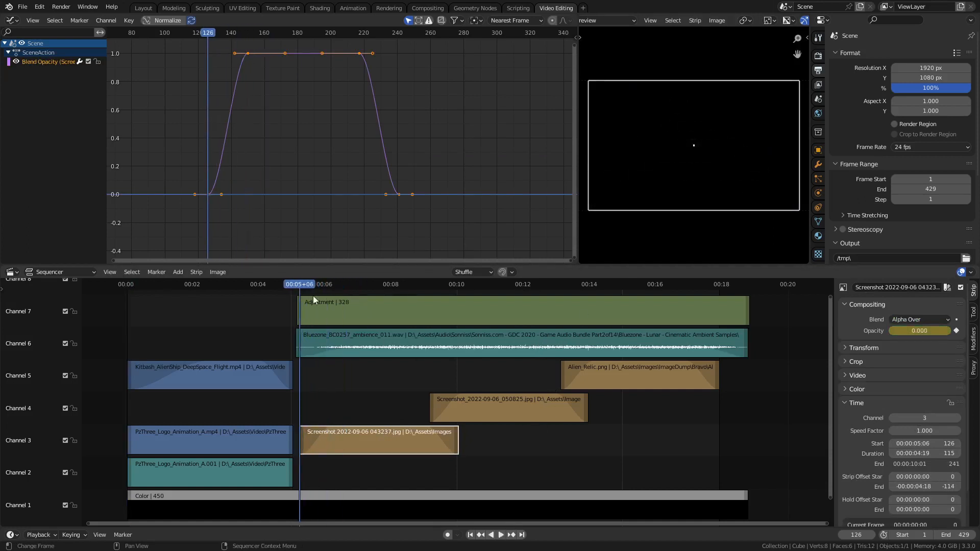
left_click(850, 348)
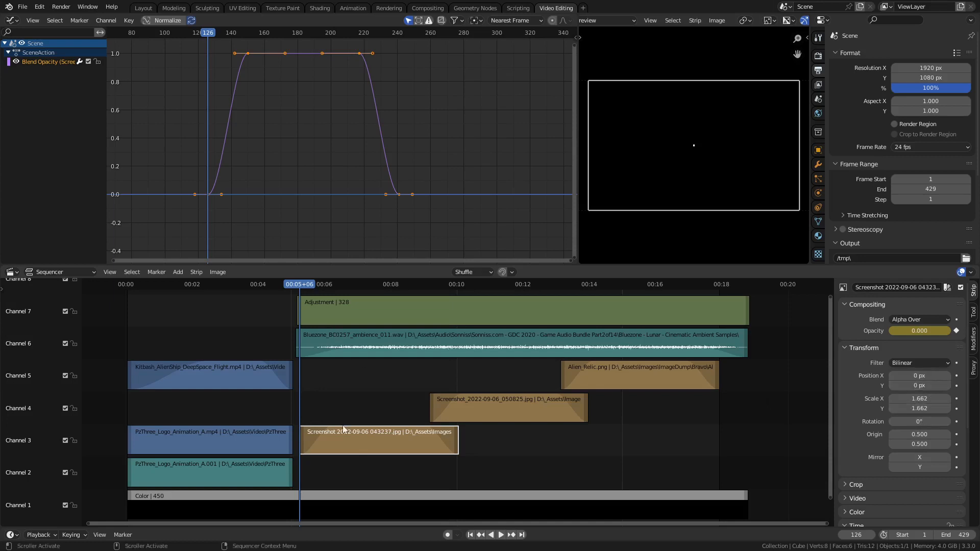
key("i")
key("i")
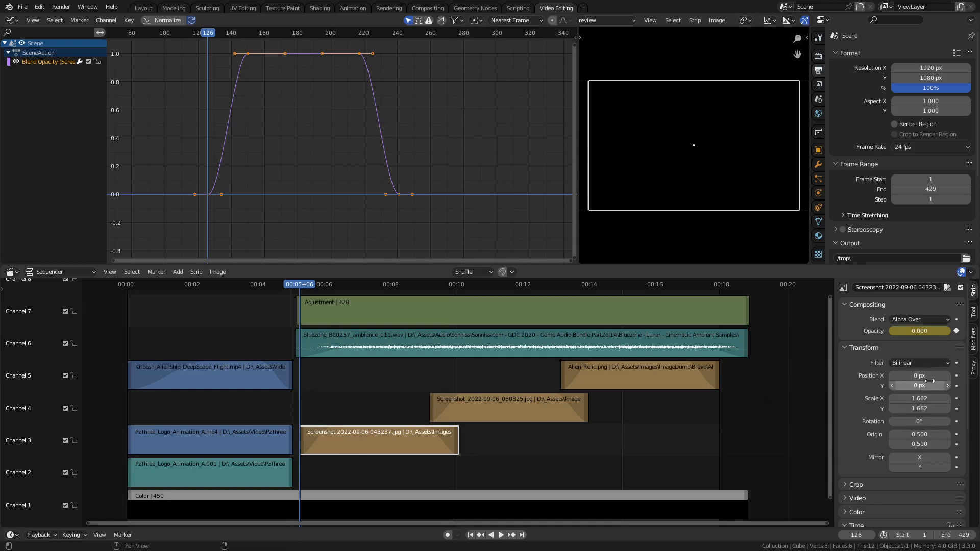
key("i")
key("i")
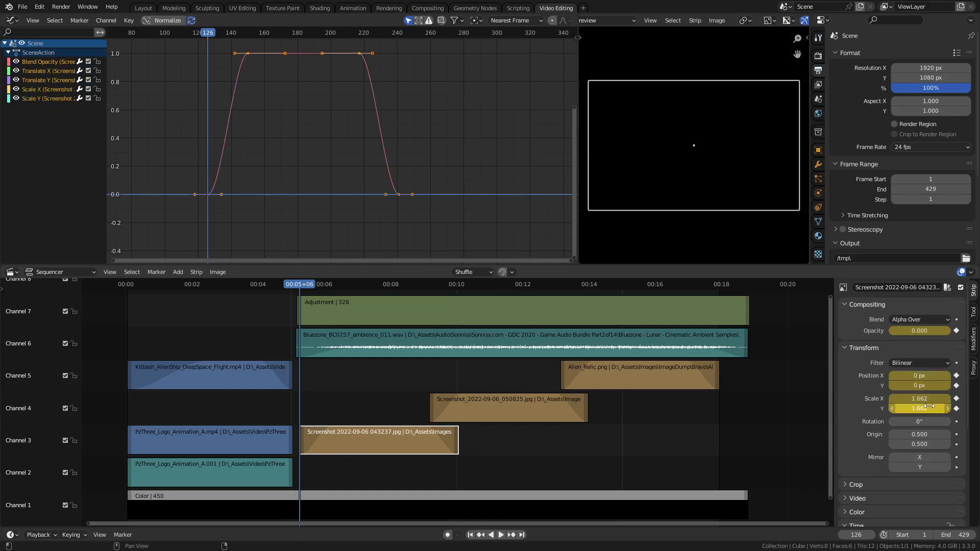
key("i")
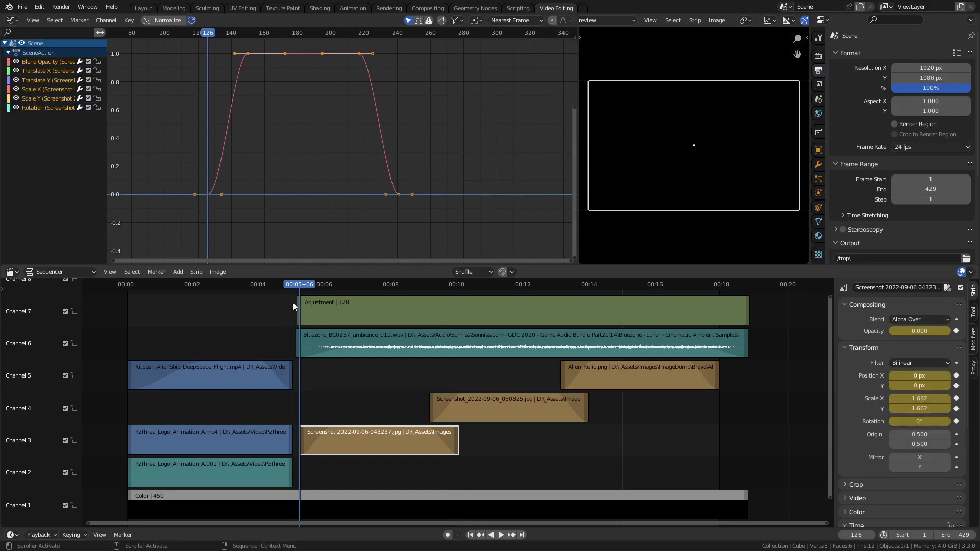
Step: Move the playhead to frame 240, at the end of the channel 3 screenshot strip
key("space")
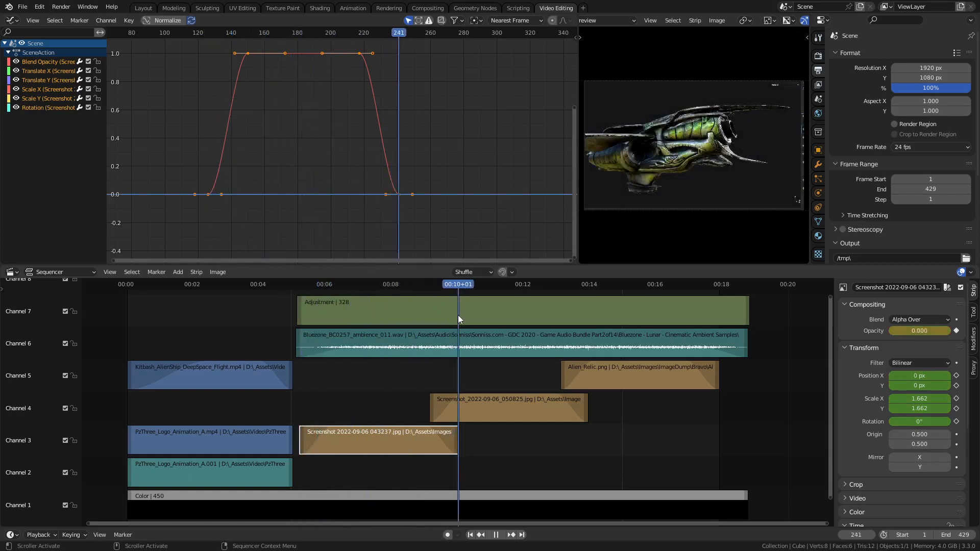
key("Left")
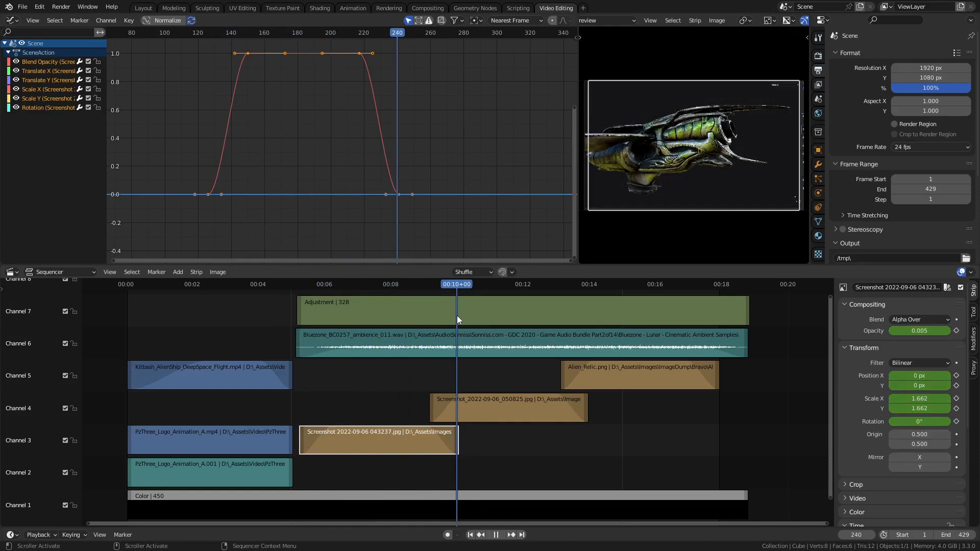
key("Right")
key("space")
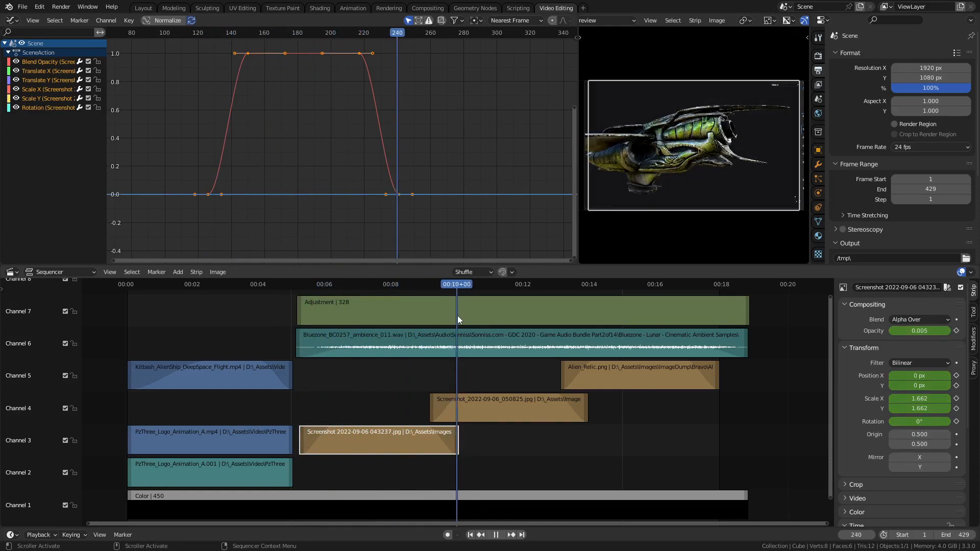
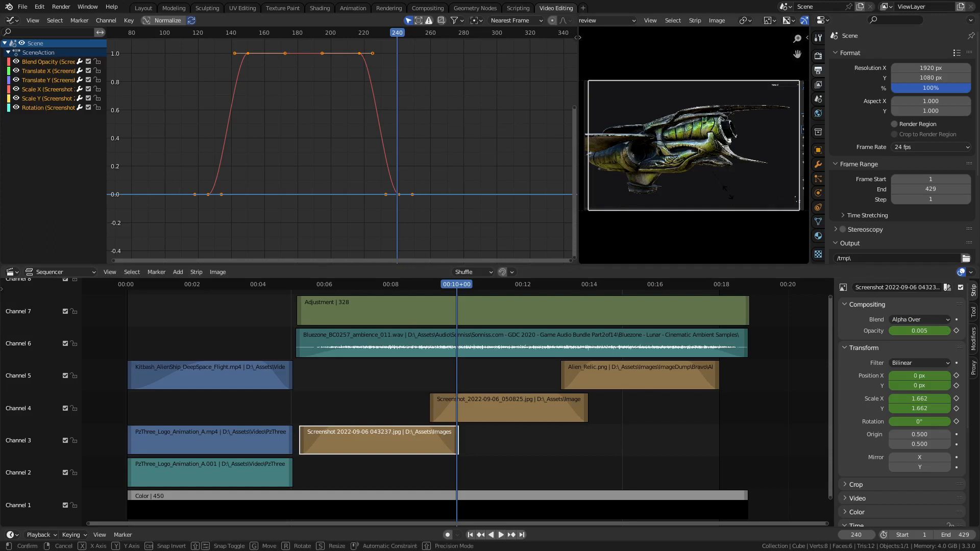
key("s")
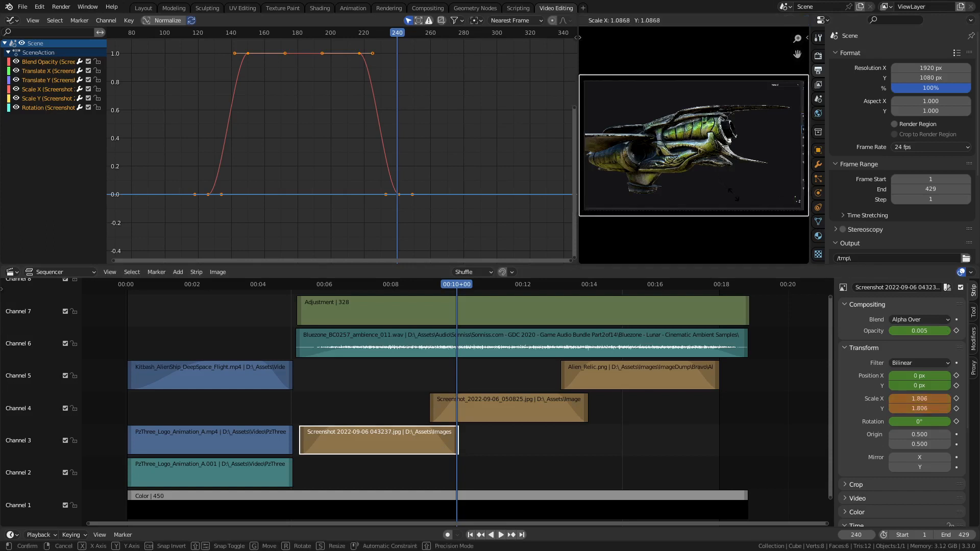
right_click(731, 194)
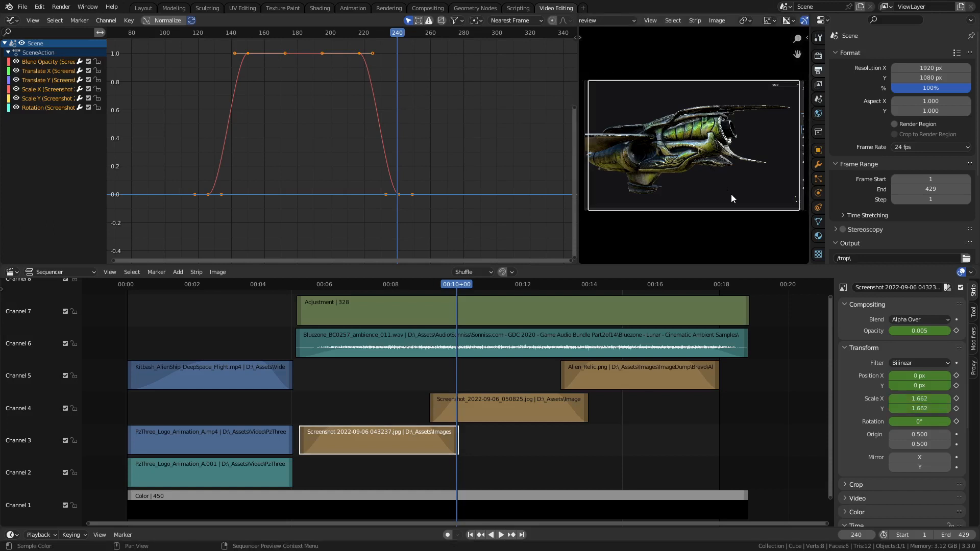
key("space")
key("space")
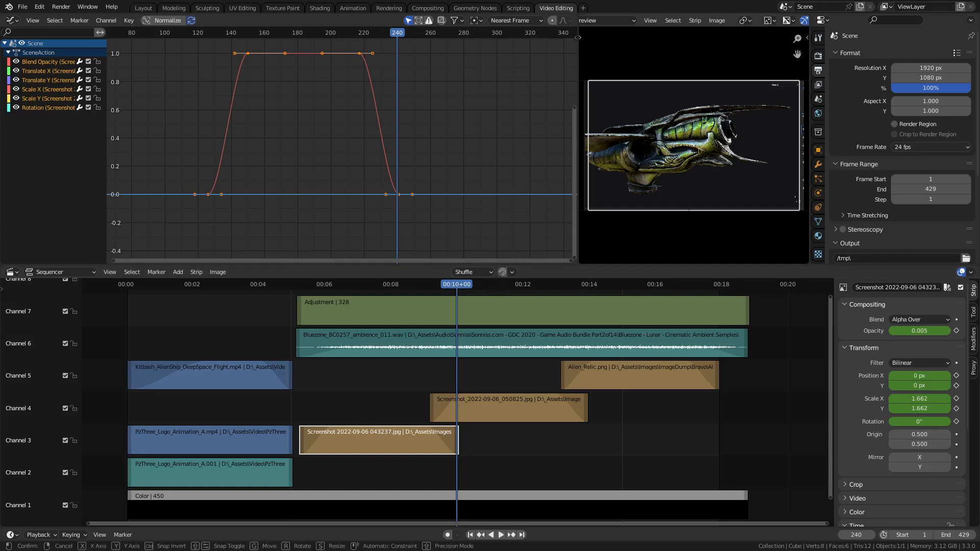
Step: Scale the channel 3 still up to about 1.778 and shift it horizontally to about -42.5 px
key("s")
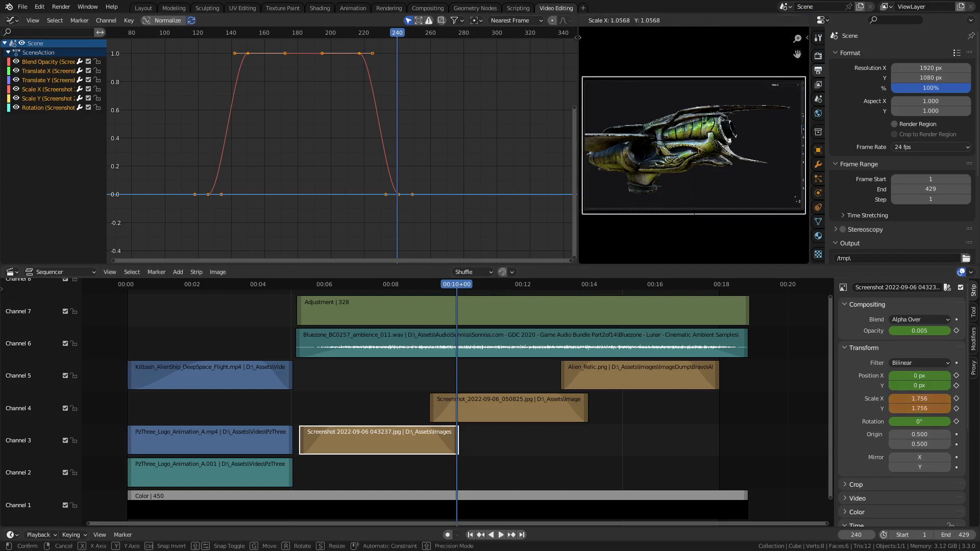
left_click(694, 227)
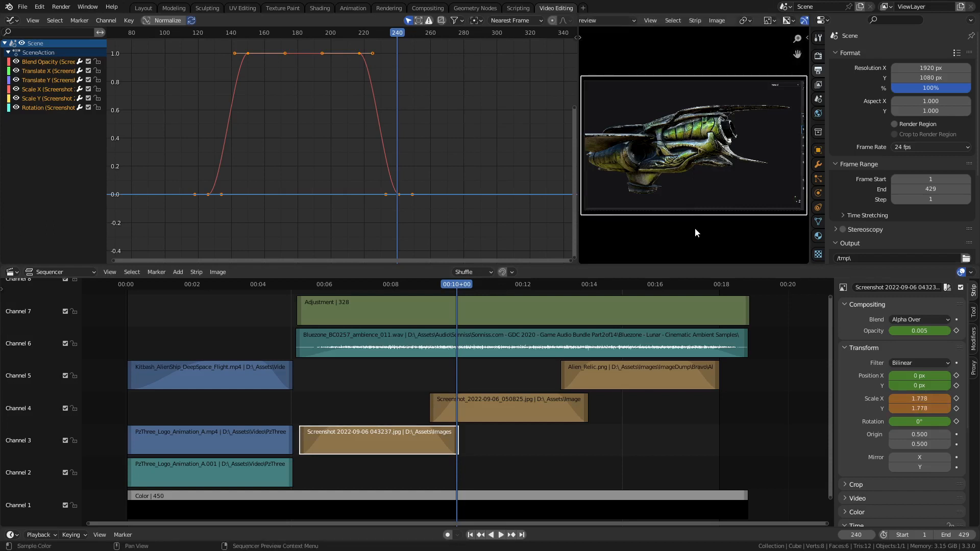
key("g")
key("y")
key("x")
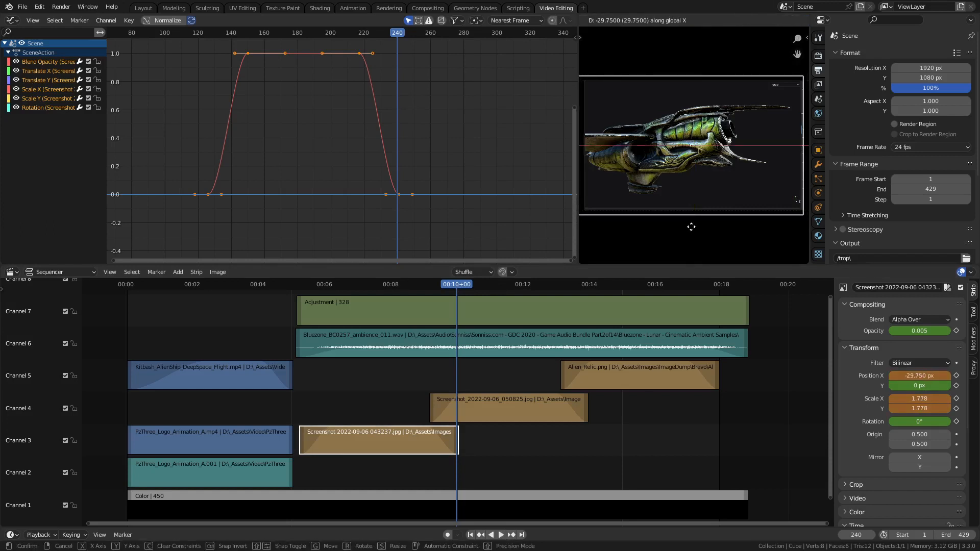
left_click(691, 228)
Step: Enlarge the still further to a scale of about 1.865 and shift its X position to about -17.7 px
key("s")
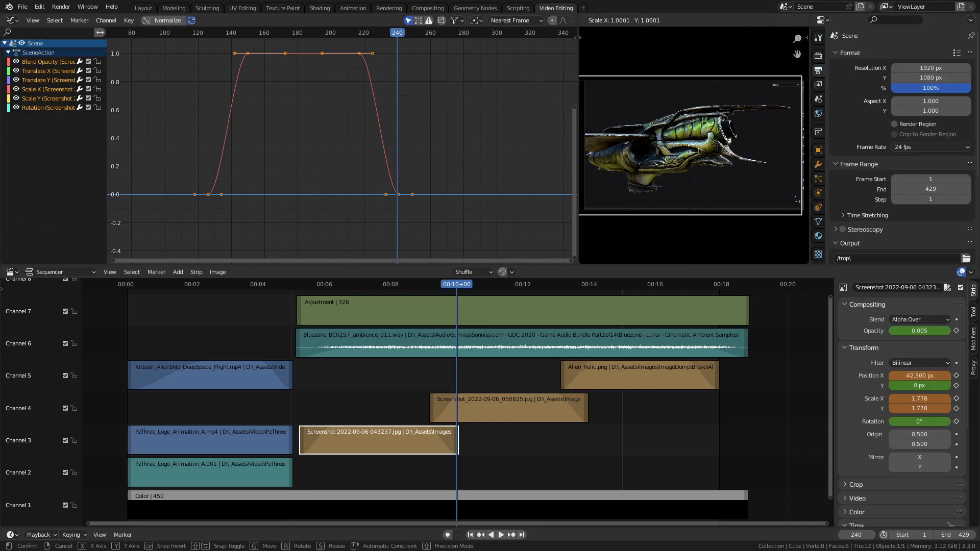
left_click(697, 228)
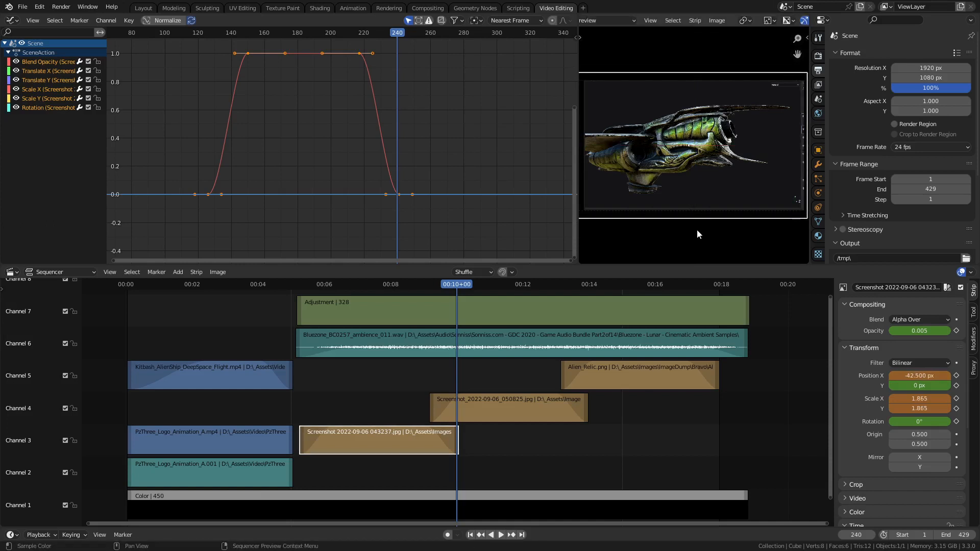
scroll(700, 226, "down", 1)
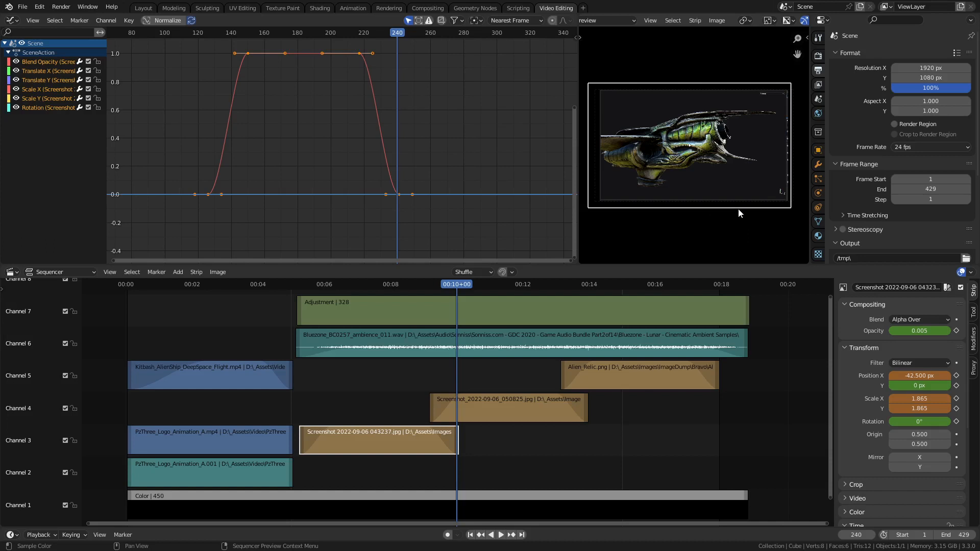
key("g")
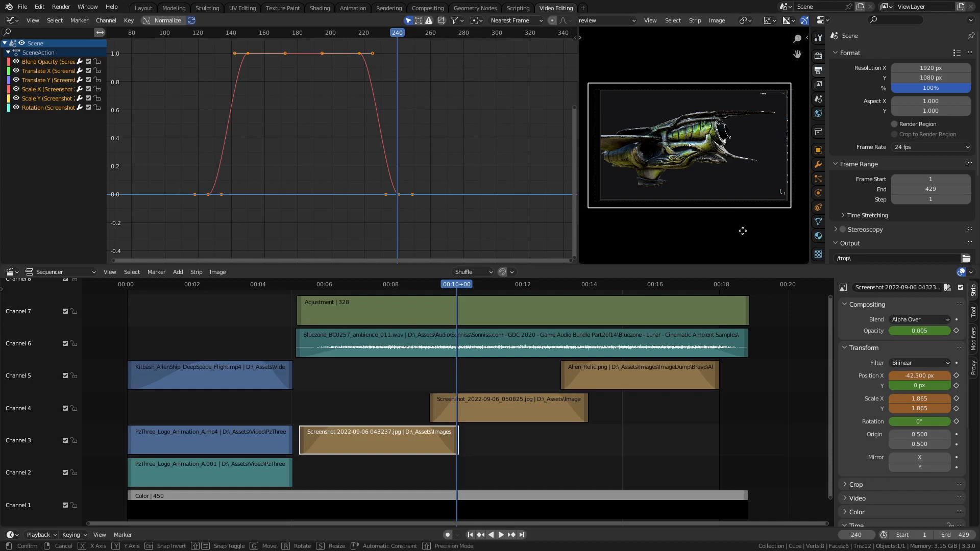
key("x")
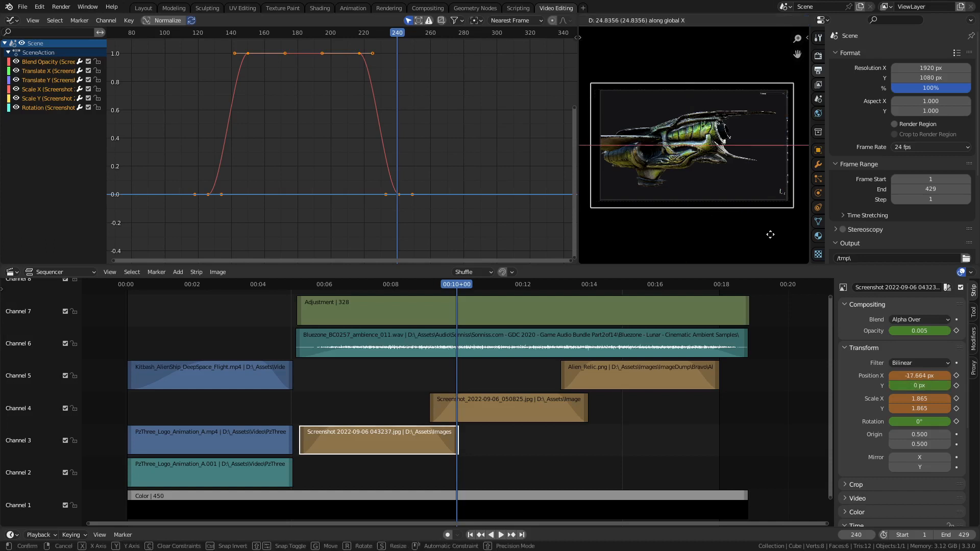
left_click(770, 234)
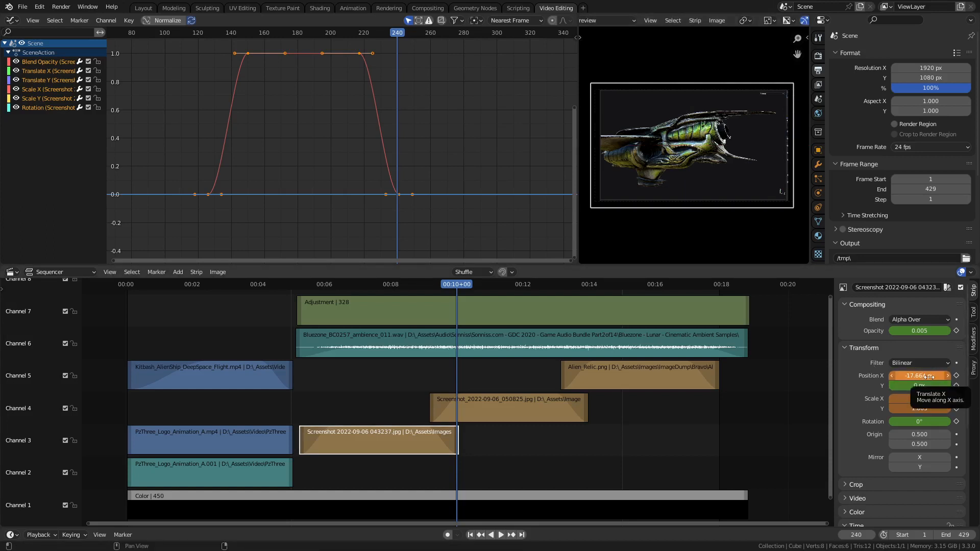
Step: Keyframe the still's position, scale and rotation at frame 240
key("i")
key("i")
key("i")
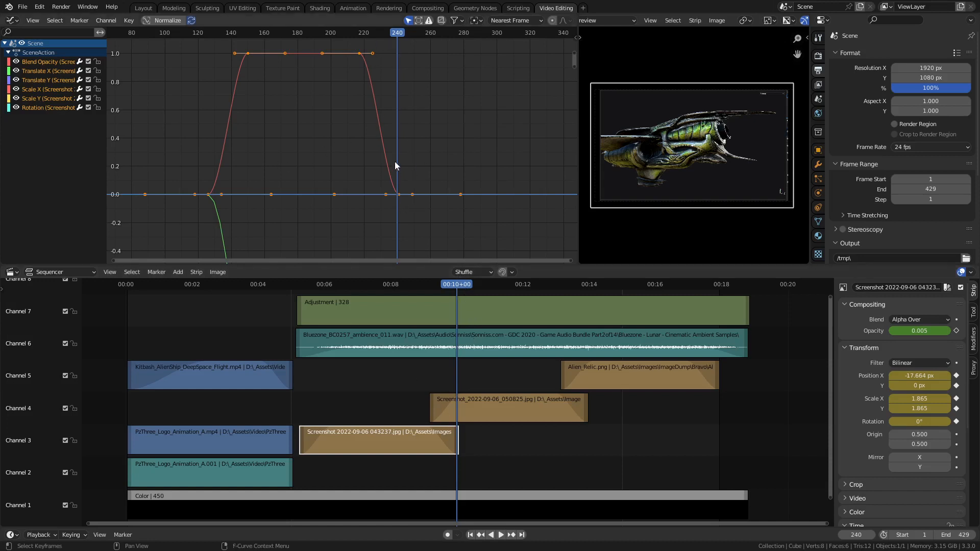
Step: Move to frame 137 and widen the preview area to show the animated still larger
left_click_drag(454, 286, 315, 338)
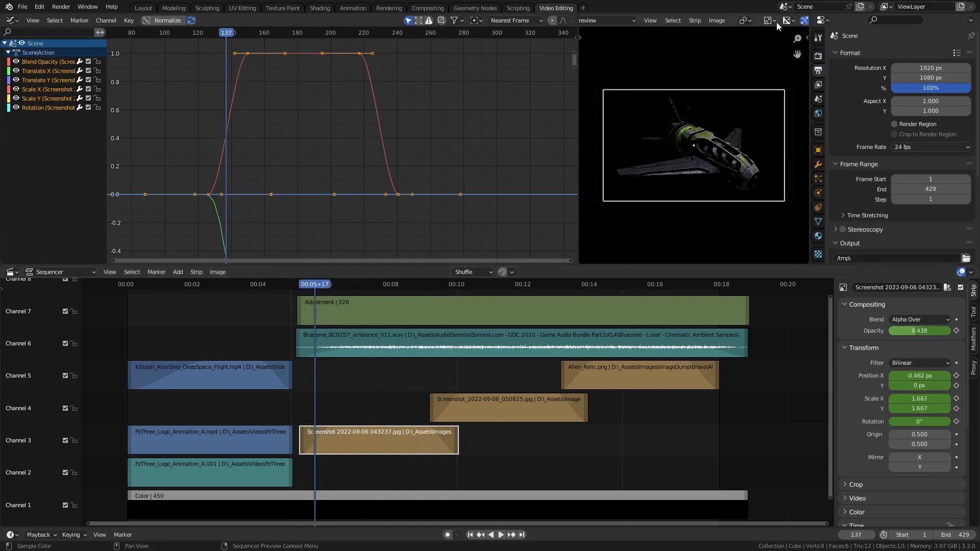
scroll(777, 22, "down", 3)
left_click(800, 21)
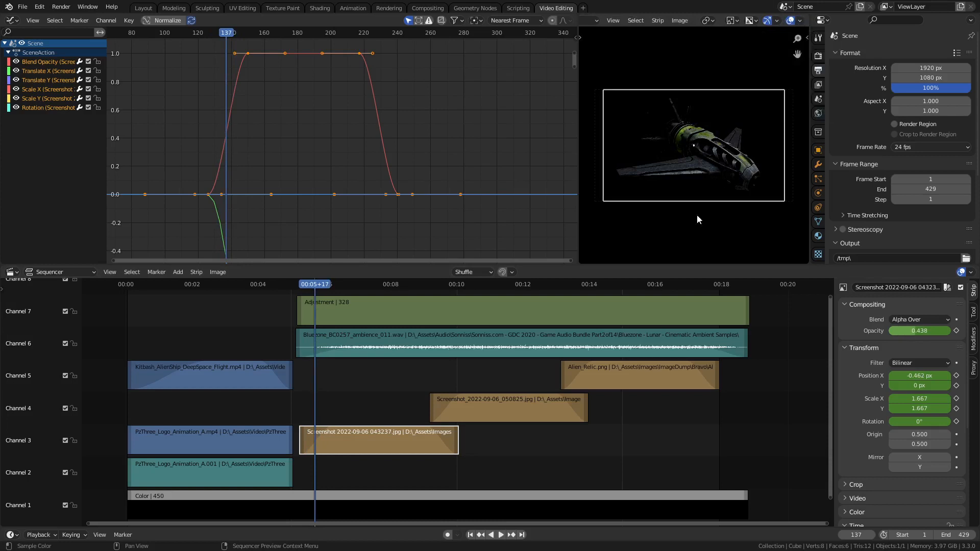
scroll(602, 209, "up", 1)
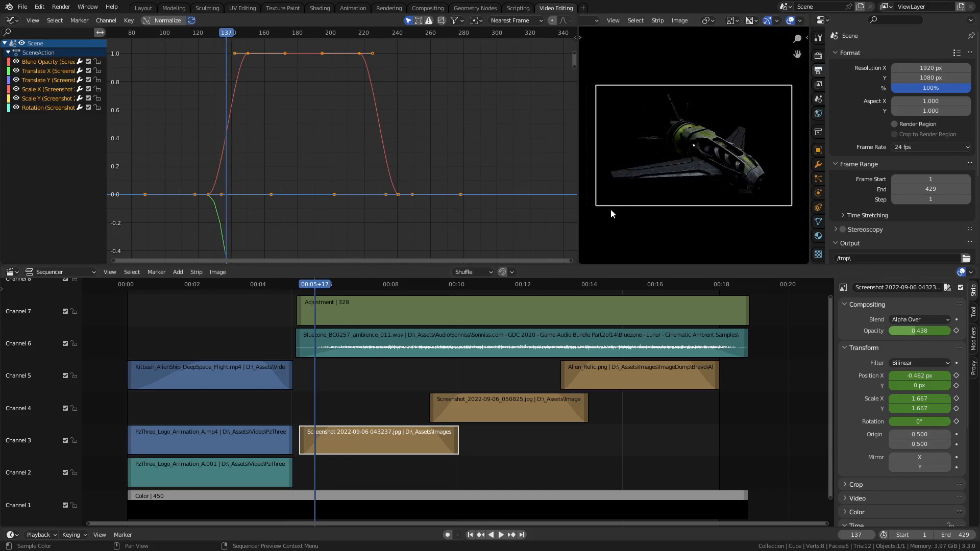
left_click_drag(579, 218, 517, 215)
scroll(555, 203, "up", 1)
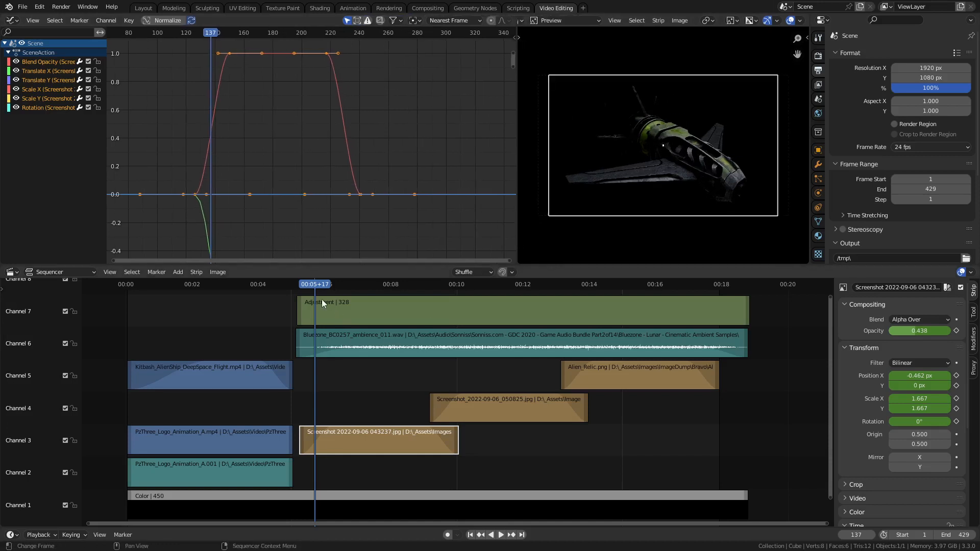
Step: Try enlarging the still to a scale of about 1.816 at frame 126, without keyframing it
mouse_move(315, 284)
left_mouse_down()
mouse_move(301, 287)
mouse_move(331, 287)
mouse_move(299, 292)
left_mouse_up()
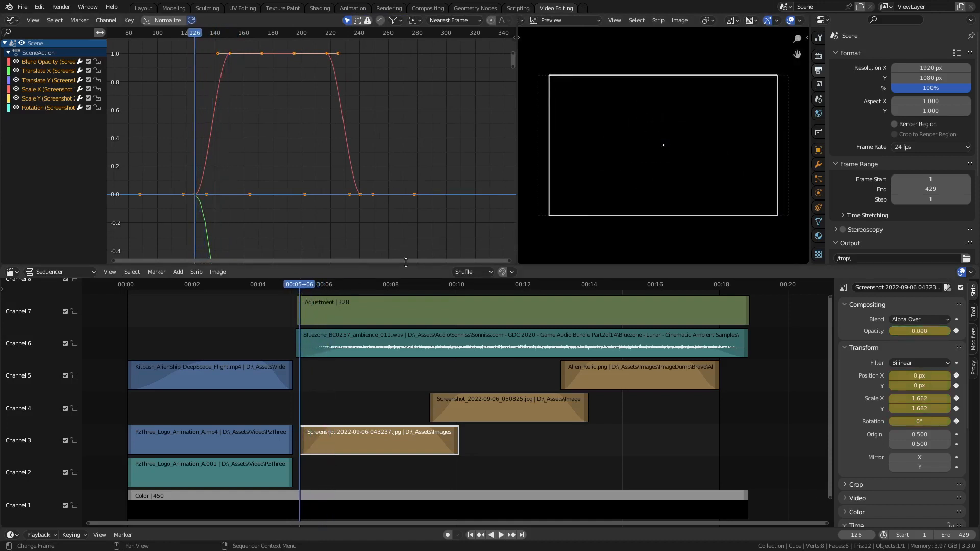
key("s")
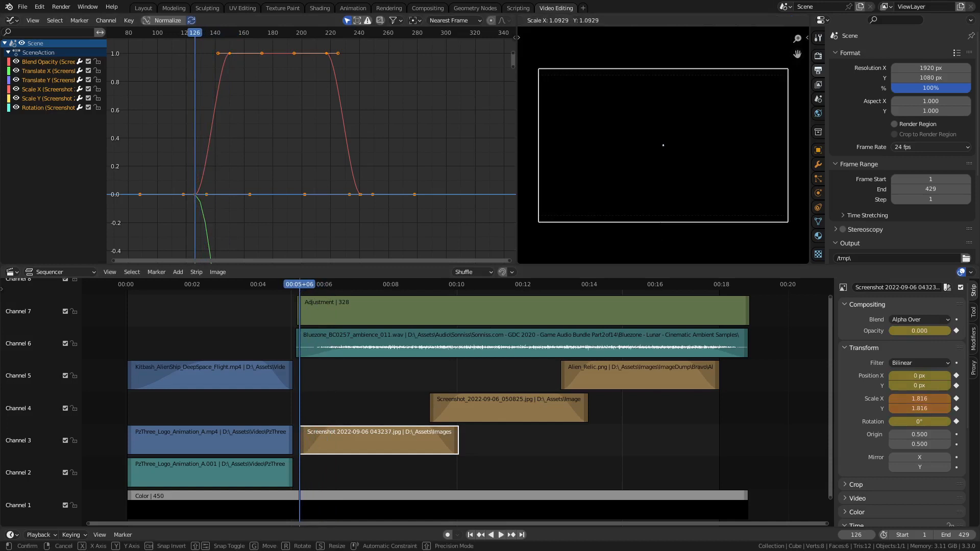
left_click(425, 343)
key("space")
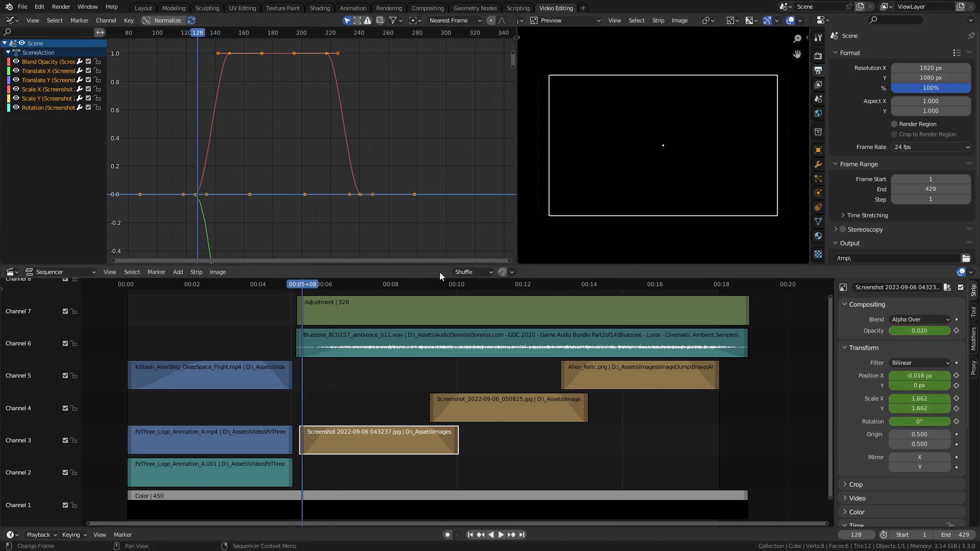
left_click_drag(306, 290, 299, 287)
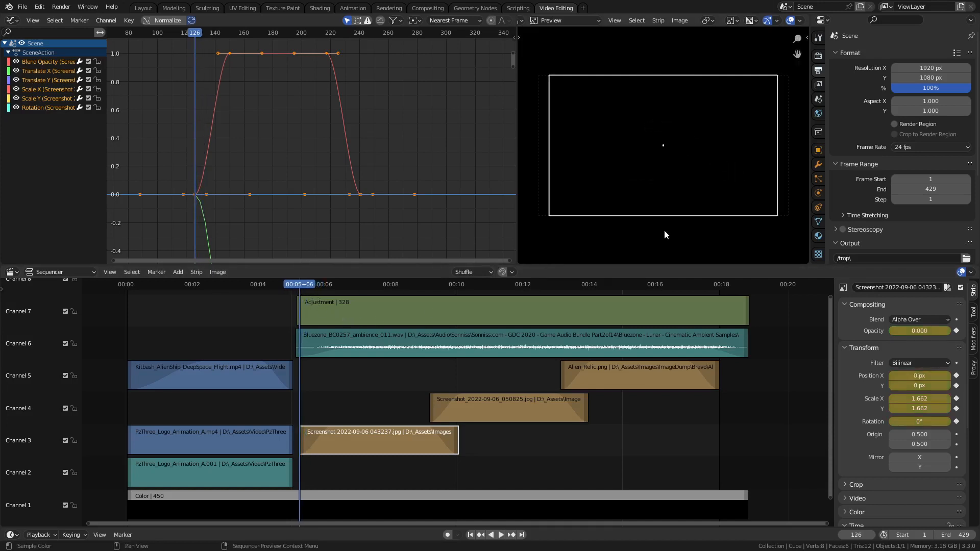
Step: Enlarge the first still to a scale of about 1.869 at frame 126 and keyframe the scale, leaving the filter unkeyed
key("s")
left_click(724, 248)
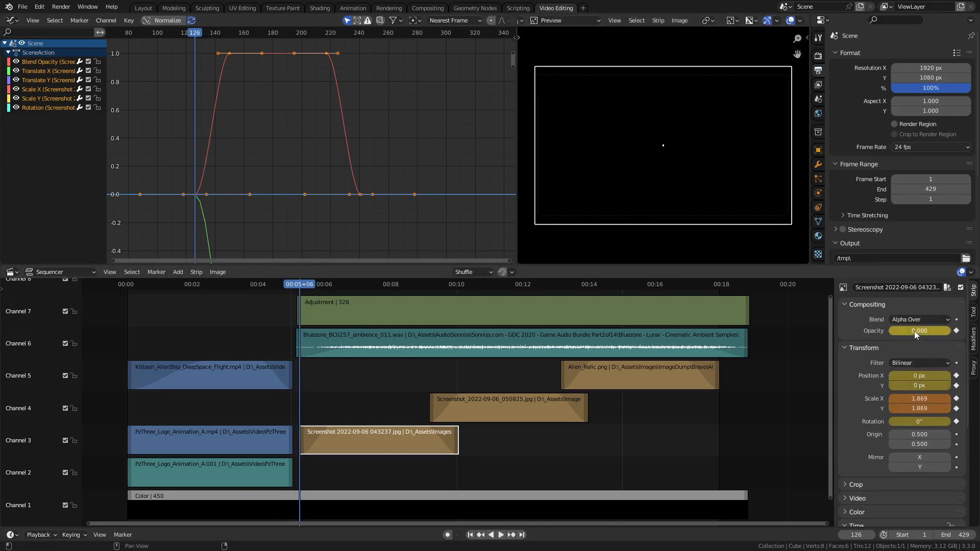
key("i")
key("i")
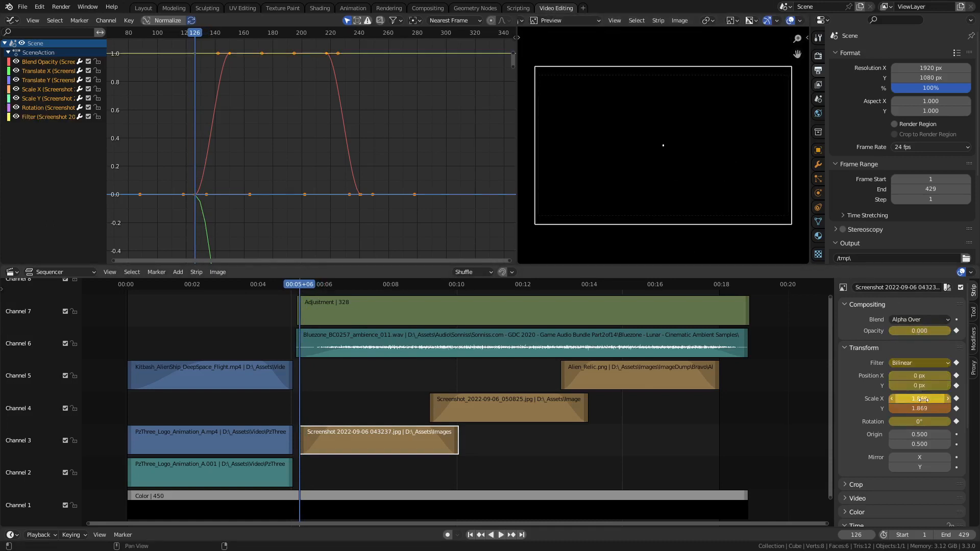
key("alt+i")
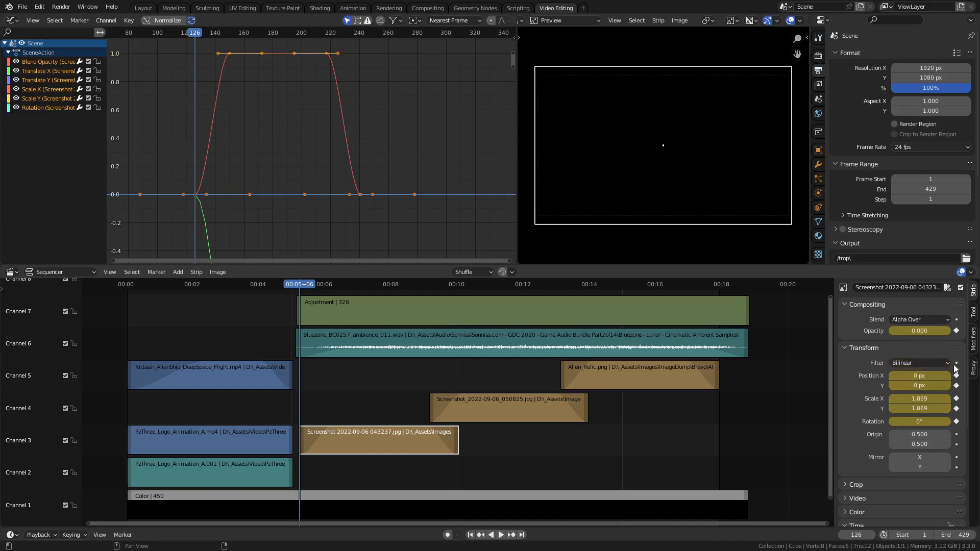
Step: Re-keyframe the first still at frame 240 with a scale of about 2.008 and an X position of about -72.7 px
left_click_drag(298, 288, 457, 316)
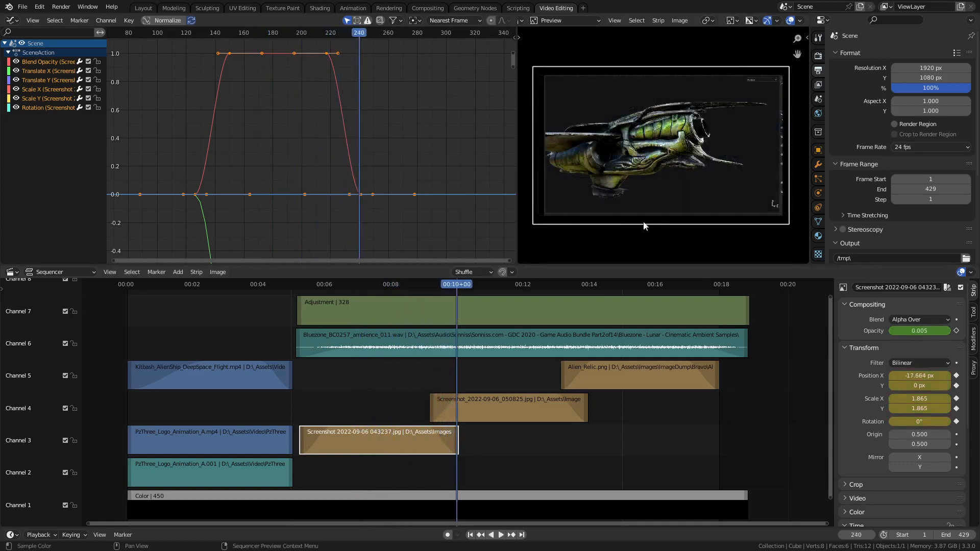
key("s")
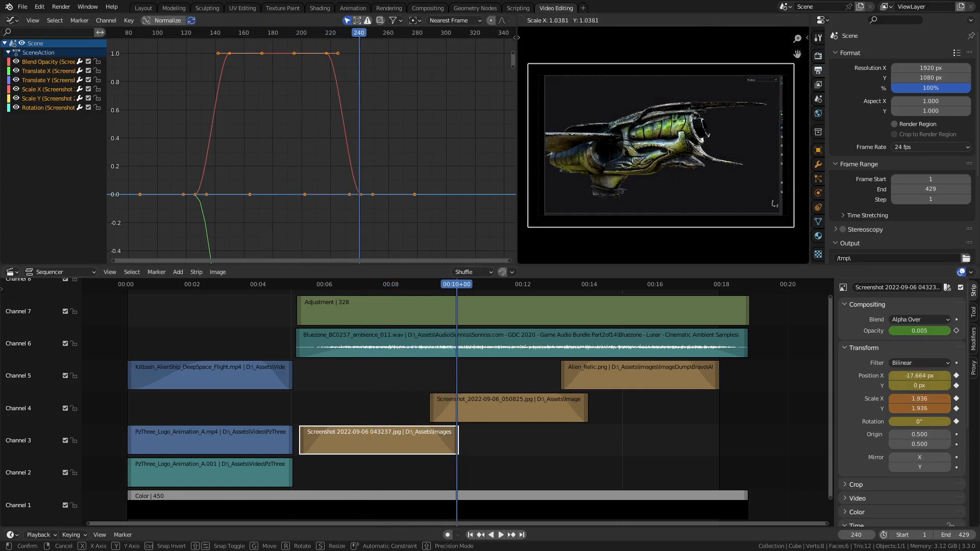
left_click(697, 246)
key("s")
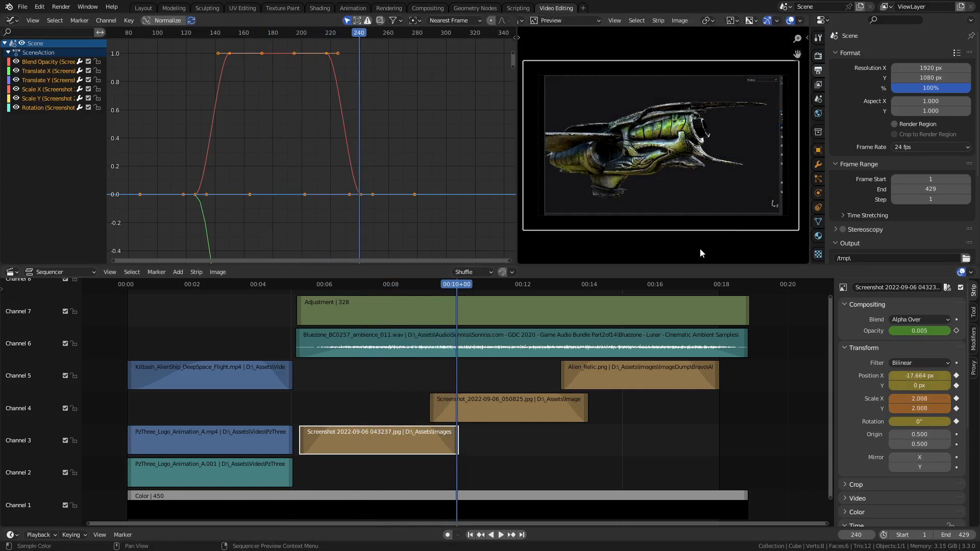
key("g")
key("y")
key("x")
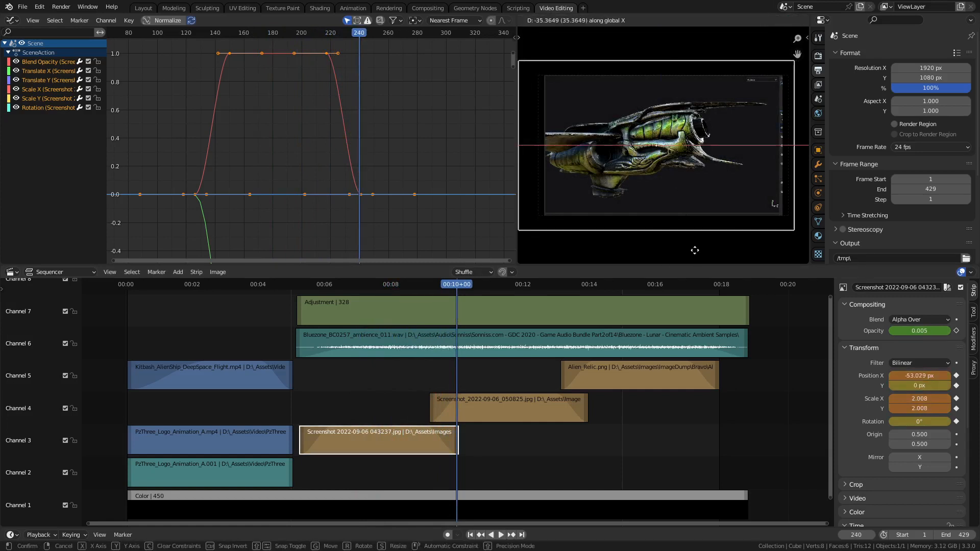
left_click(693, 251)
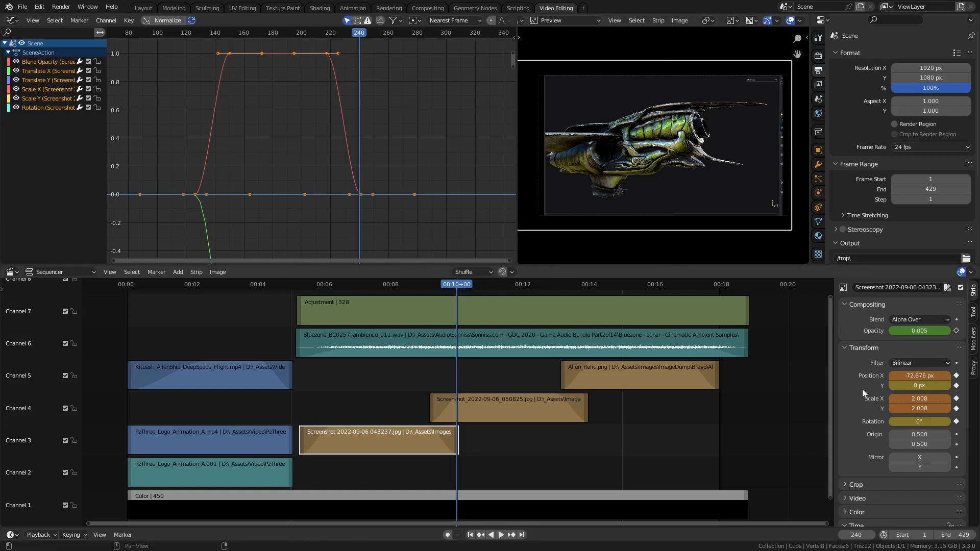
key("i")
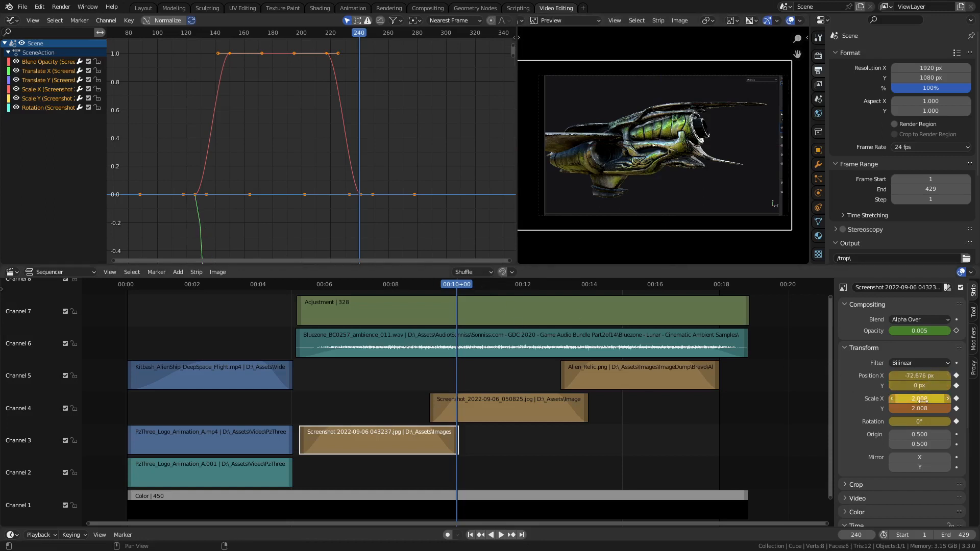
key("i")
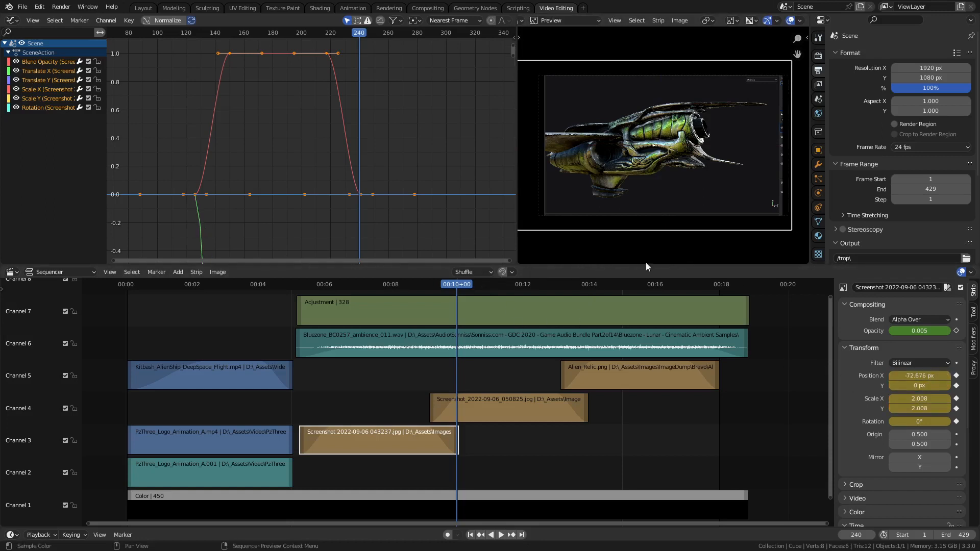
Step: Enlarge the still on channel 4 to a scale of about 1.845 at frame 220
left_click(501, 408)
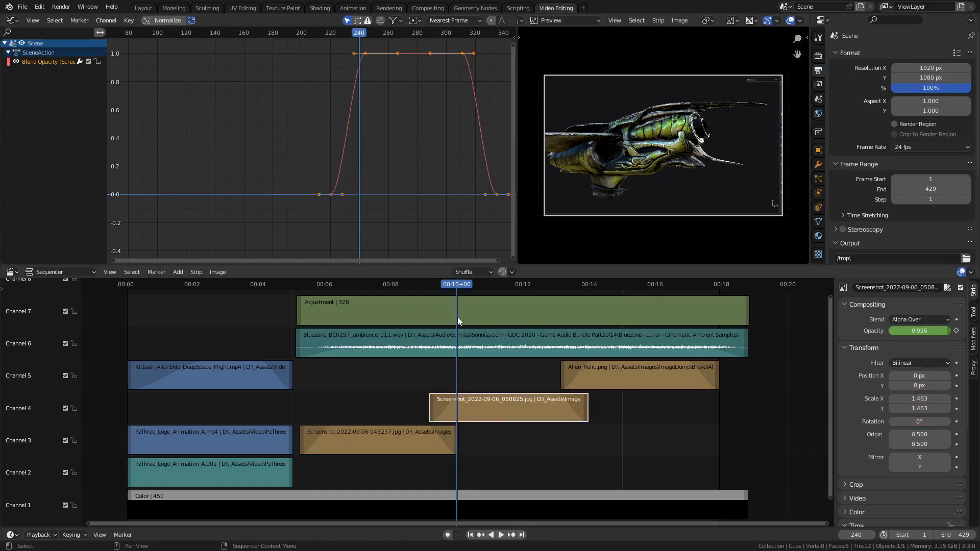
left_click_drag(454, 288, 430, 289)
key("space")
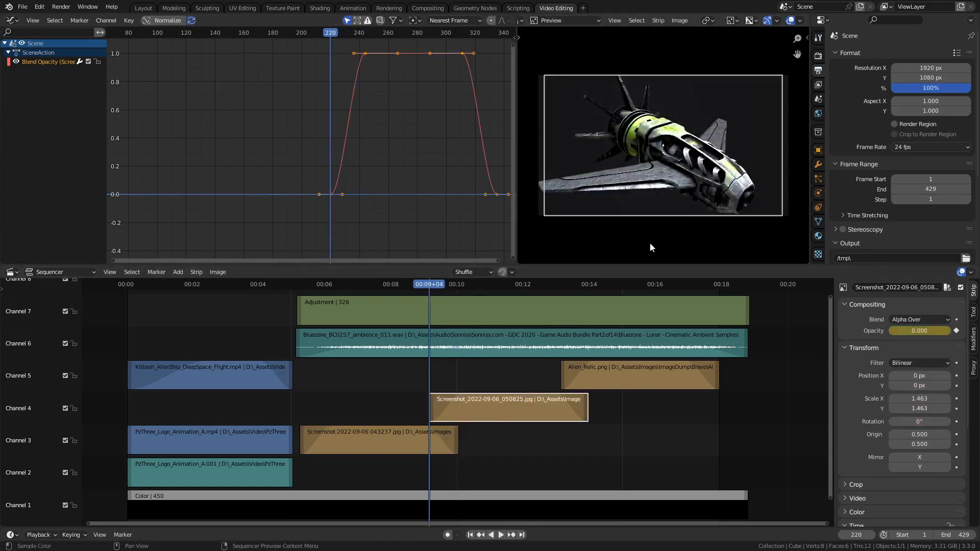
key("s")
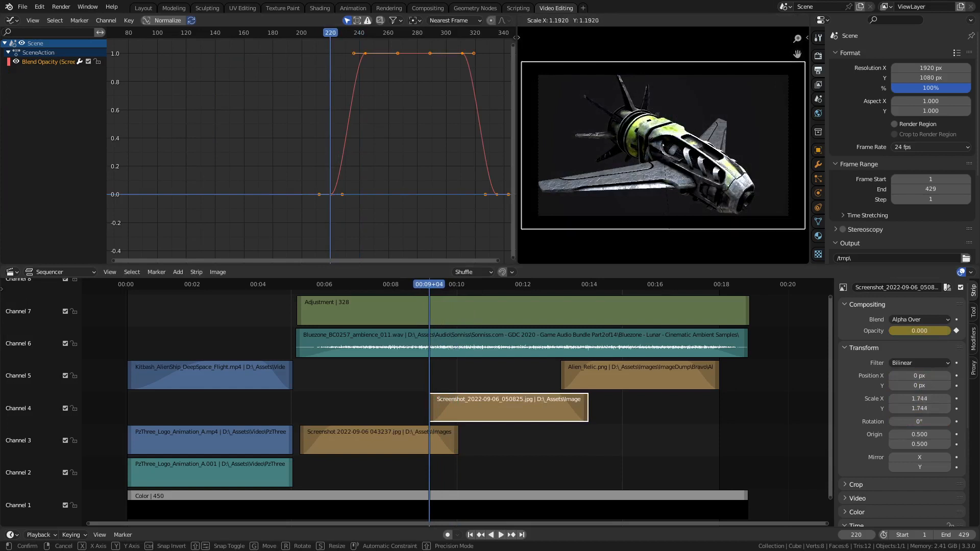
left_click(676, 26)
scroll(696, 181, "down", 3)
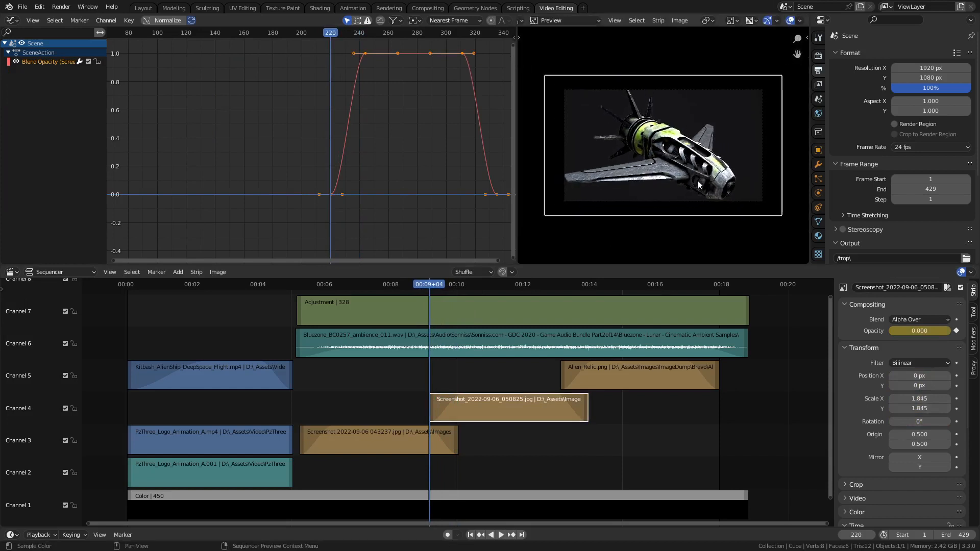
Step: Shift the channel 4 still along the X axis to about -163.8 px
key("g")
key("y")
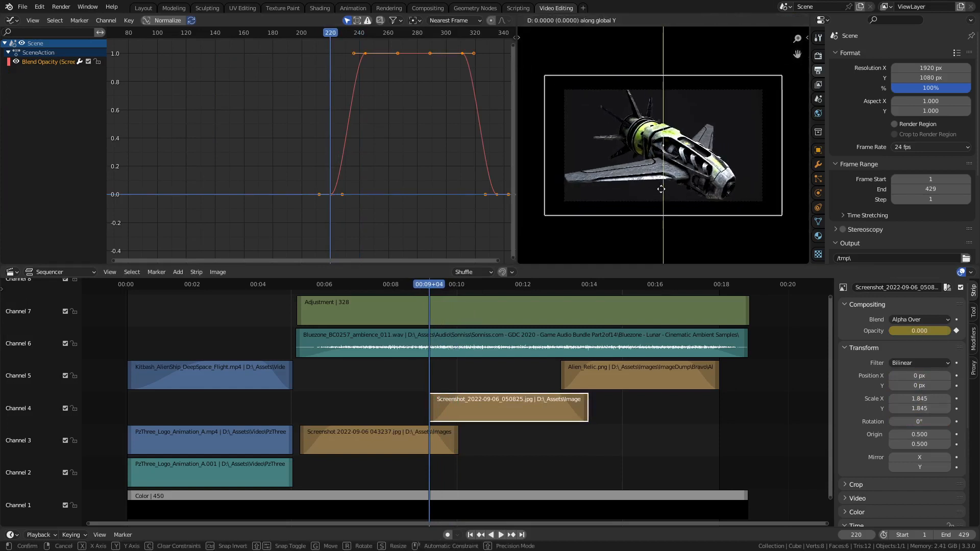
key("x")
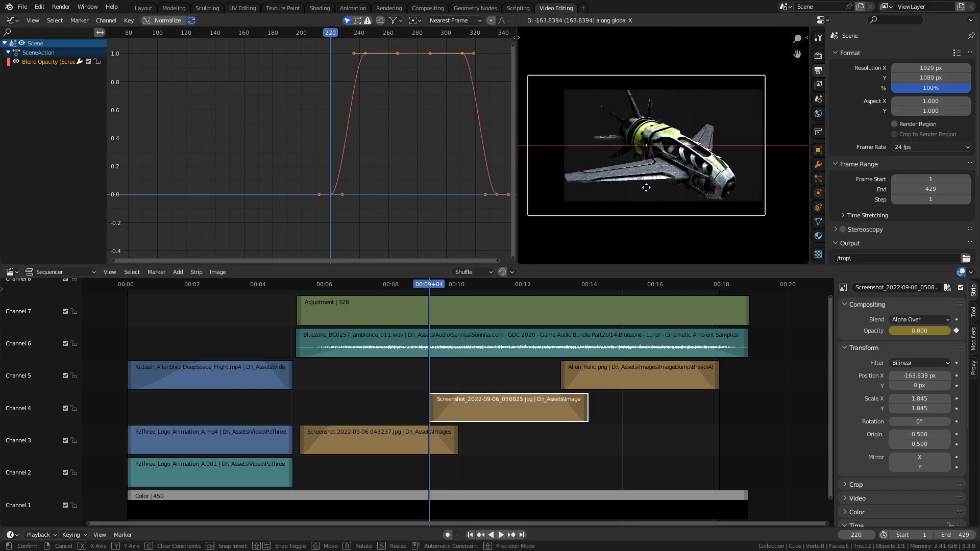
left_click(646, 188)
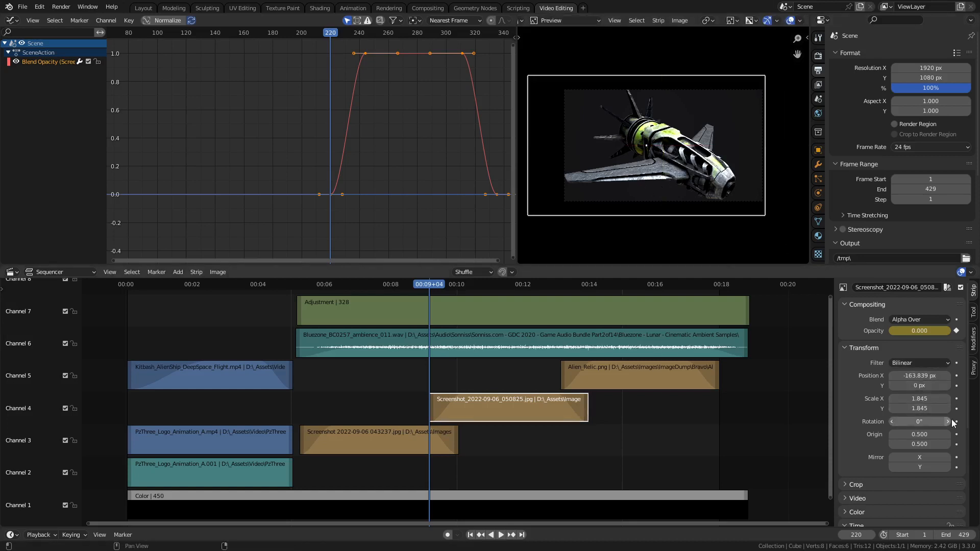
Step: Keyframe the channel 4 still's position, scale and rotation at frame 220
key("i")
key("i")
key("i")
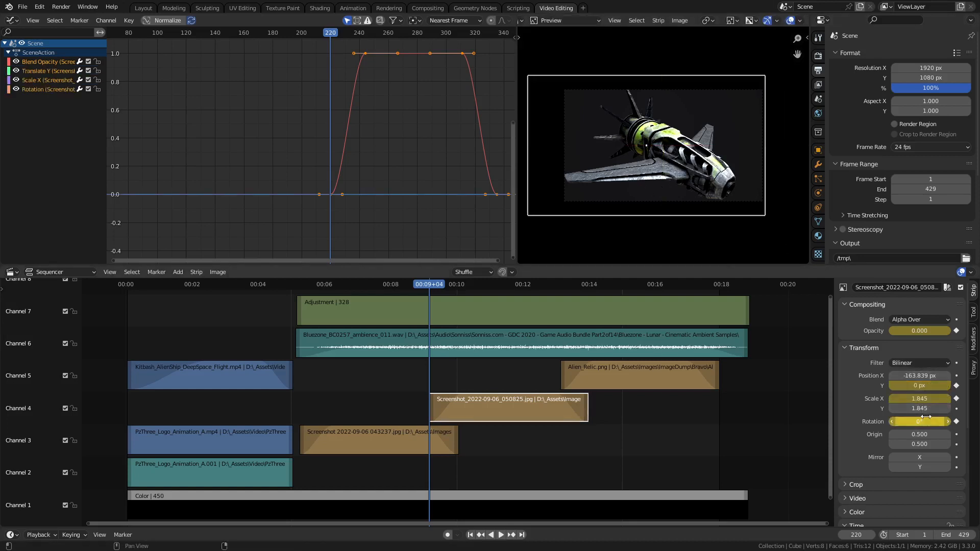
key("i")
key("i")
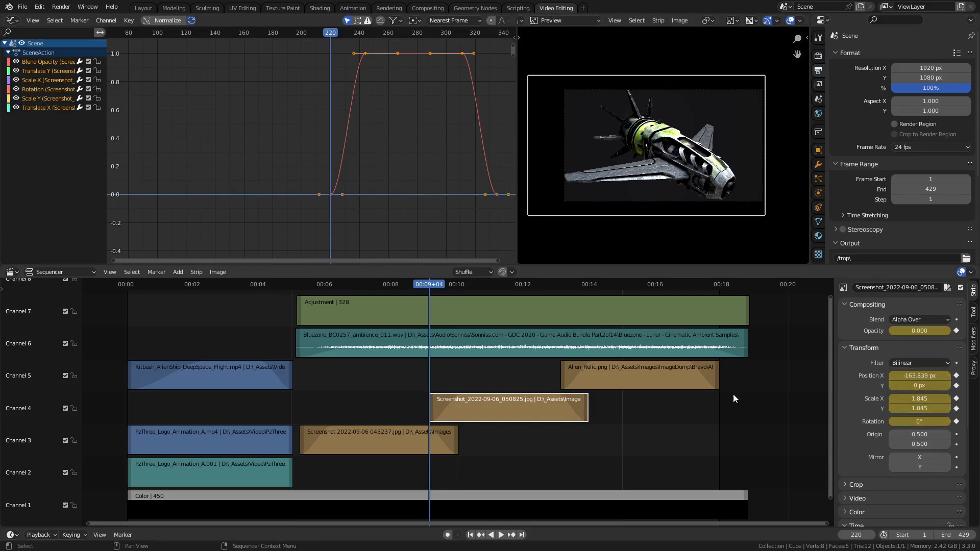
Step: Shift the channel 4 still's X position to about 139 px at frame 333
left_click_drag(429, 289, 584, 312)
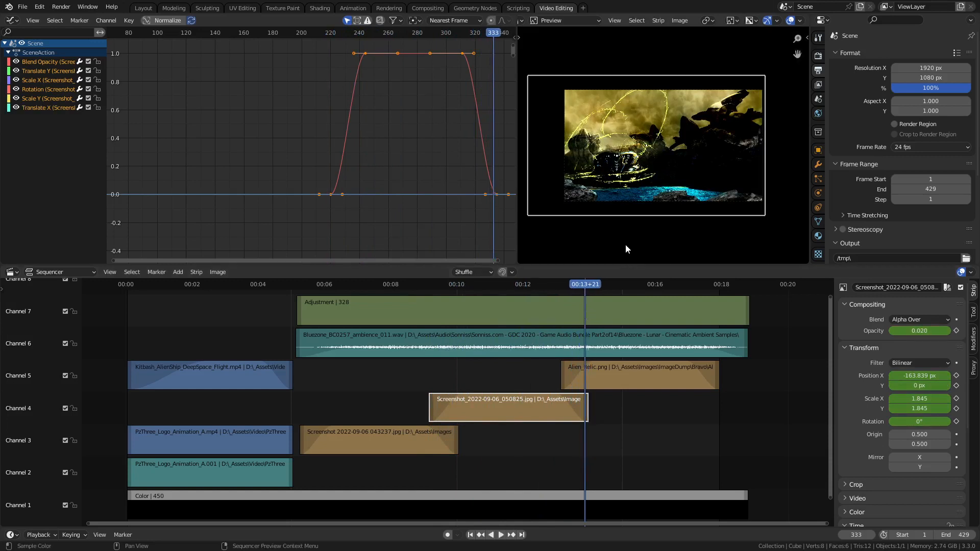
key("g")
key("x")
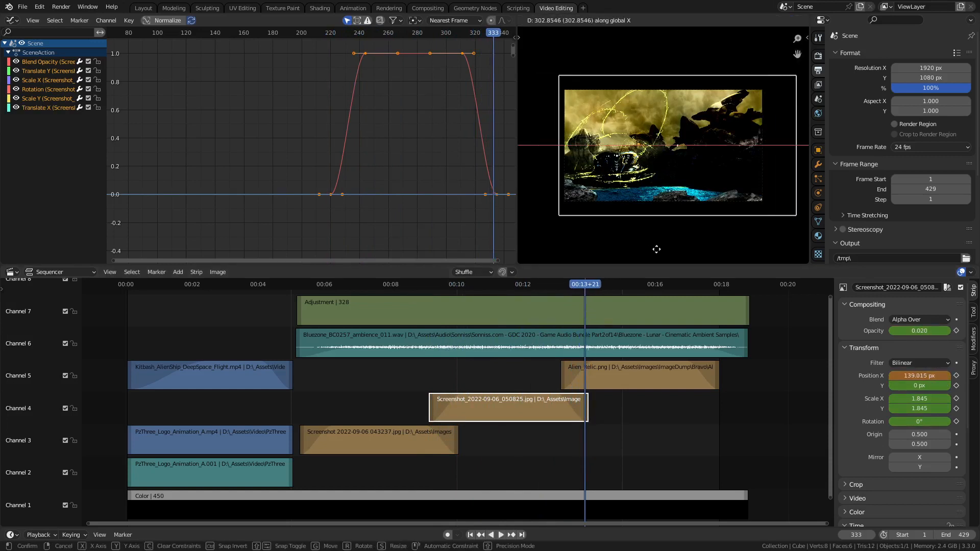
left_click(659, 247)
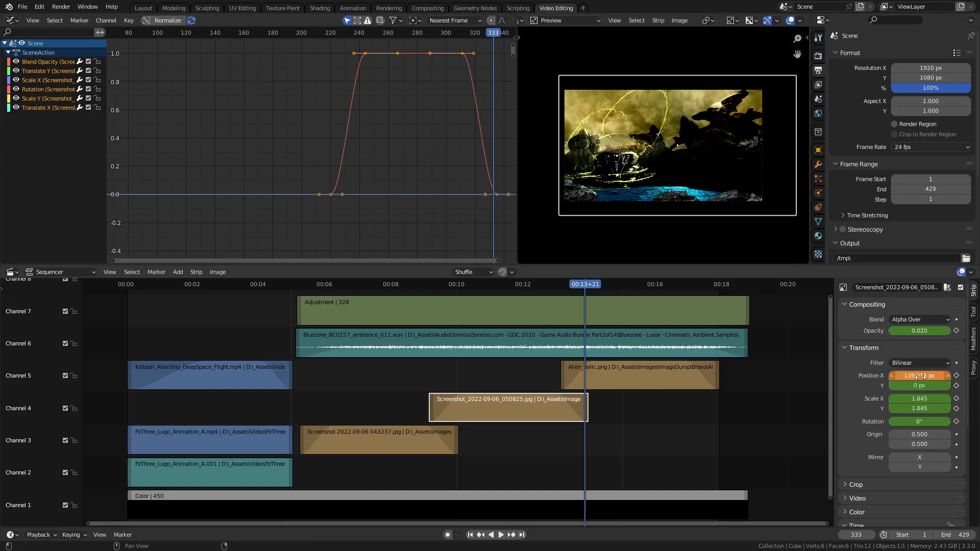
Step: Keyframe the channel 4 still's position, scale and rotation at frame 333
key("i")
key("i")
key("i")
key("i")
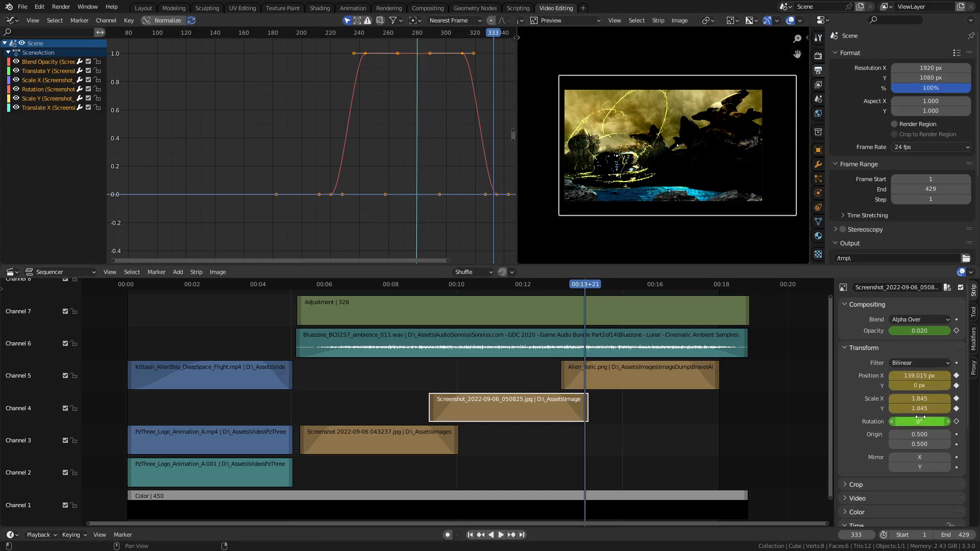
key("i")
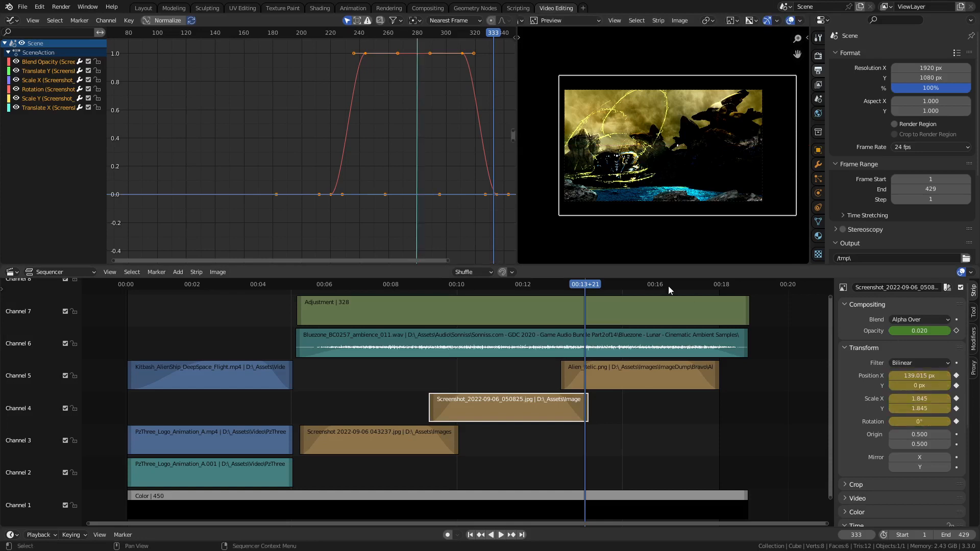
Step: At frame 316, enlarge Alien_Relic.png to a scale of about 1.376 and move it to about X -54.6 px, Y -34.8 px
left_click_drag(583, 284, 562, 325)
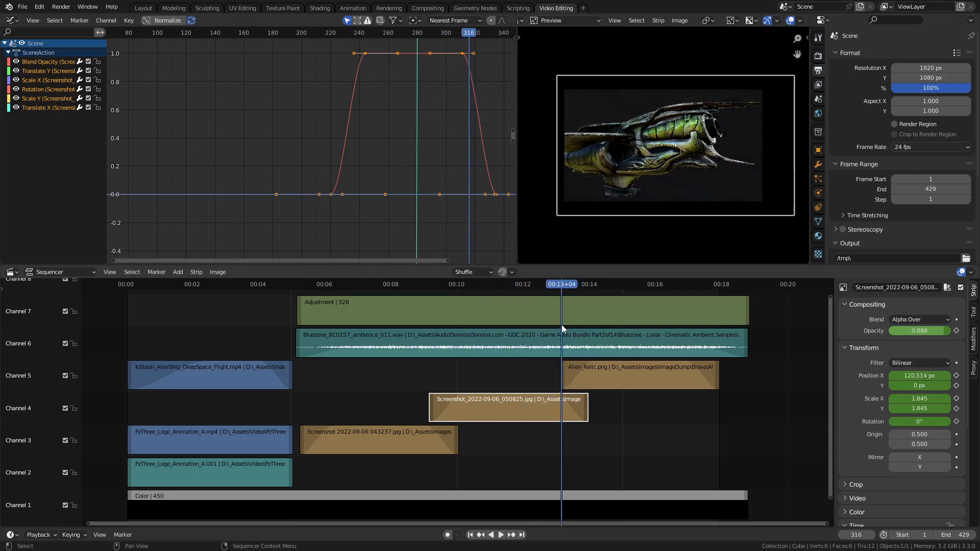
left_click(582, 375)
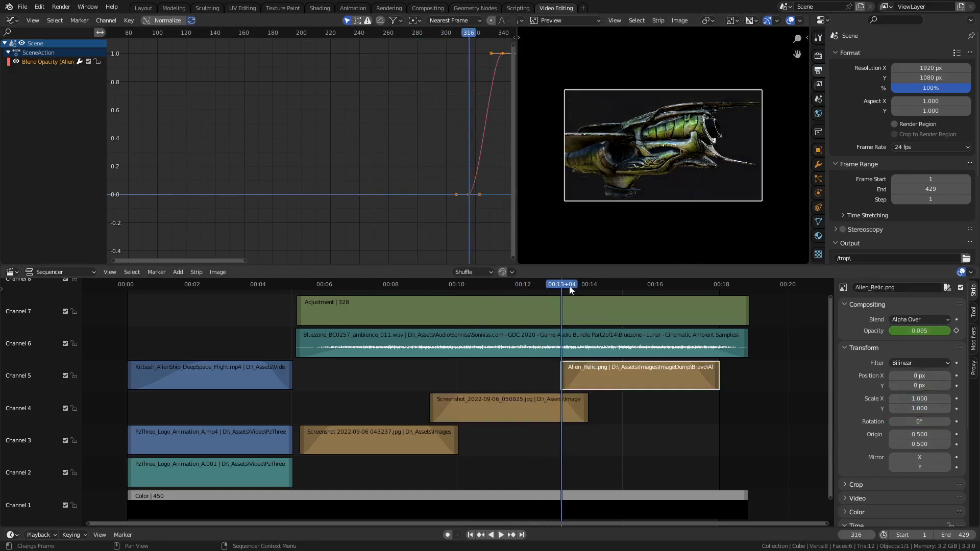
key("s")
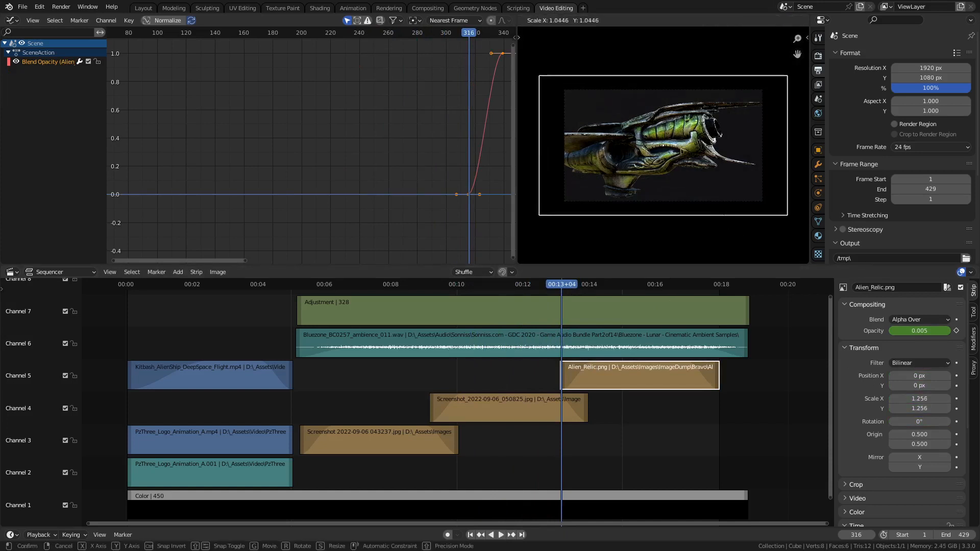
left_click(748, 240)
key("g")
left_click(742, 244)
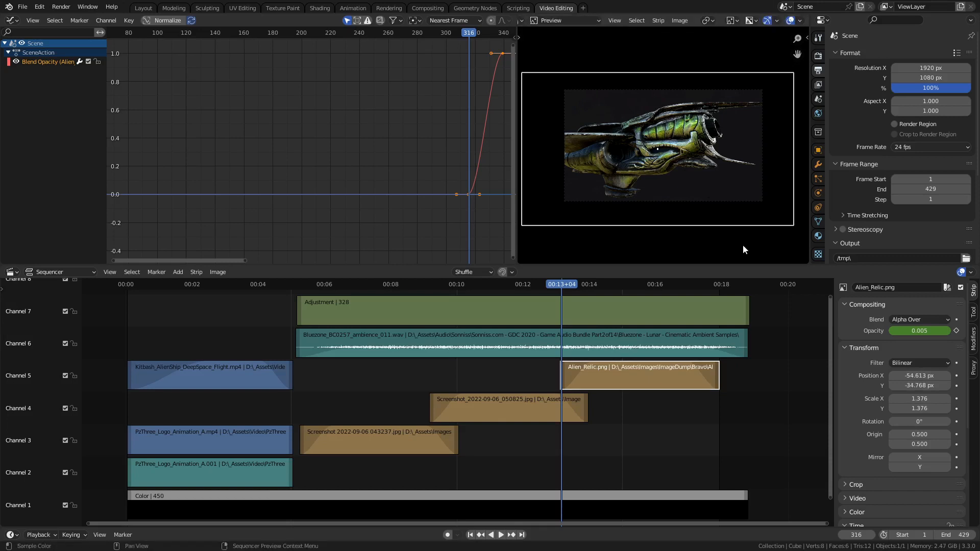
Step: Keyframe the position, scale and rotation of Alien_Relic.png at frame 316
key("i")
key("i")
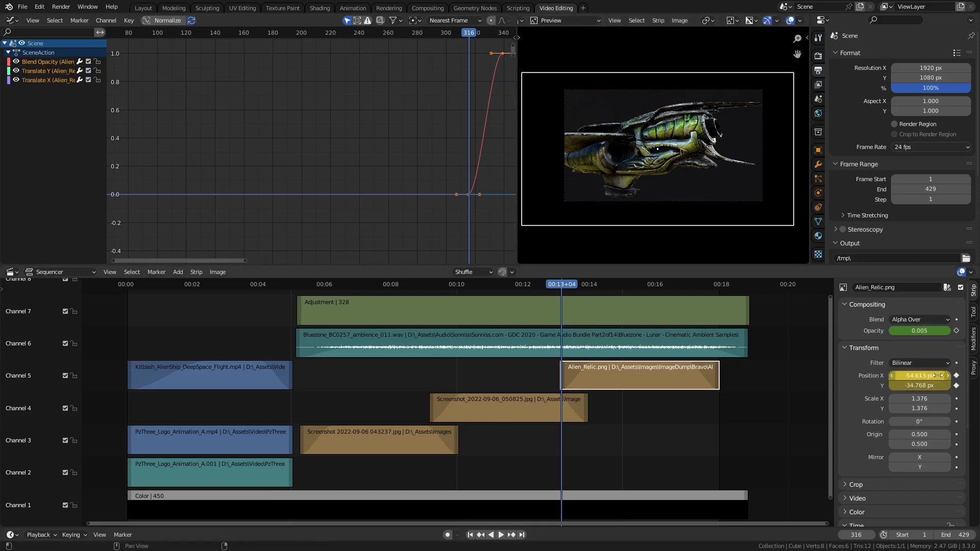
key("i")
key("i")
key("i")
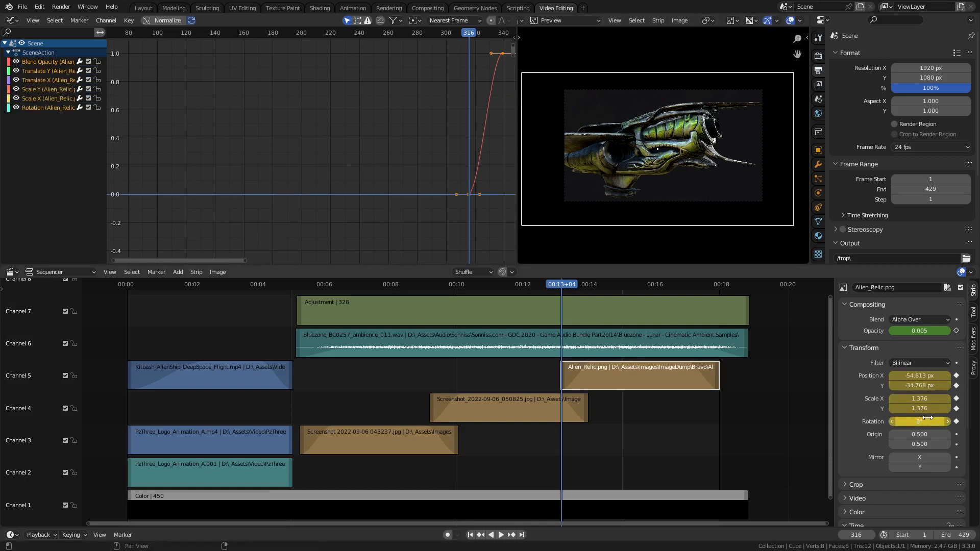
Step: Move Alien_Relic.png to about X 109.2 px, Y 0 px, rotate it to about 1.88°, and re-keyframe its transform at frame 316
key("g")
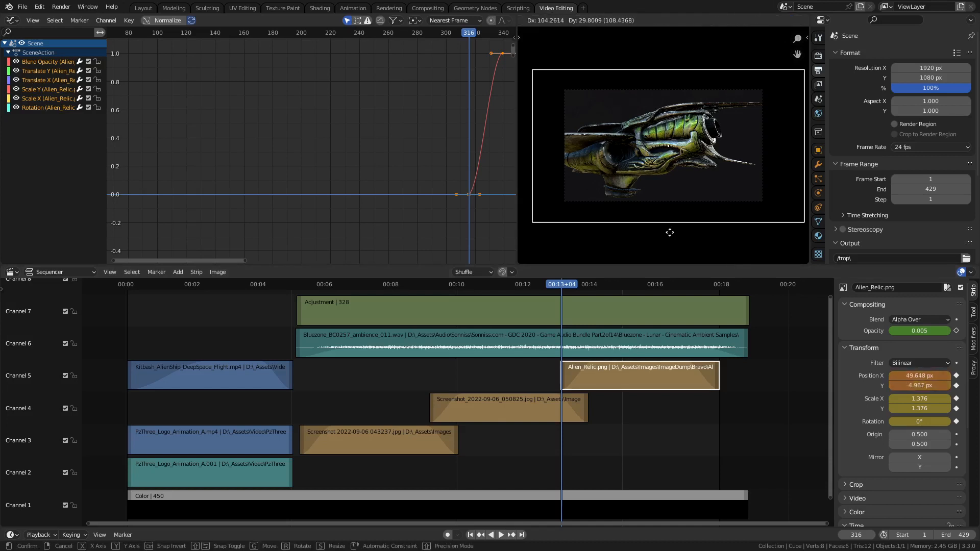
key("r")
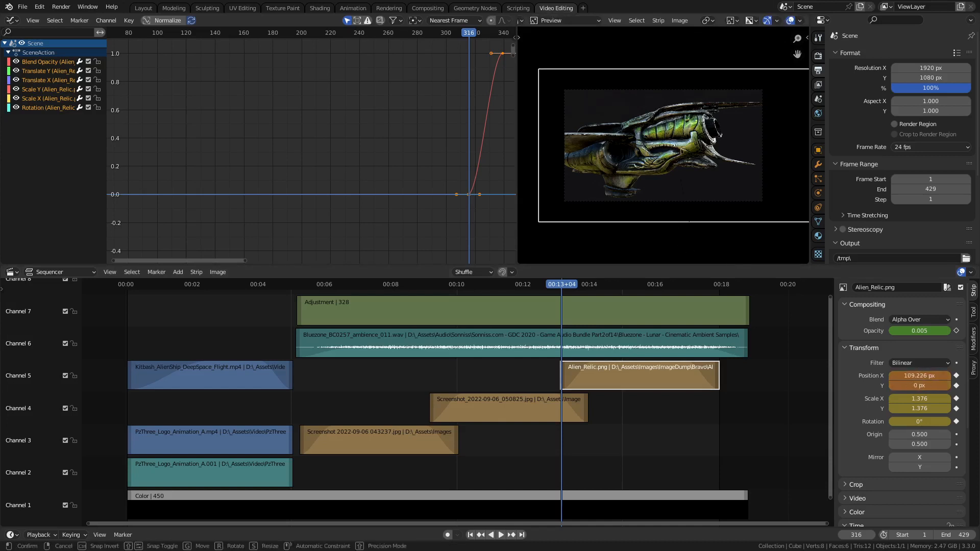
left_click(698, 249)
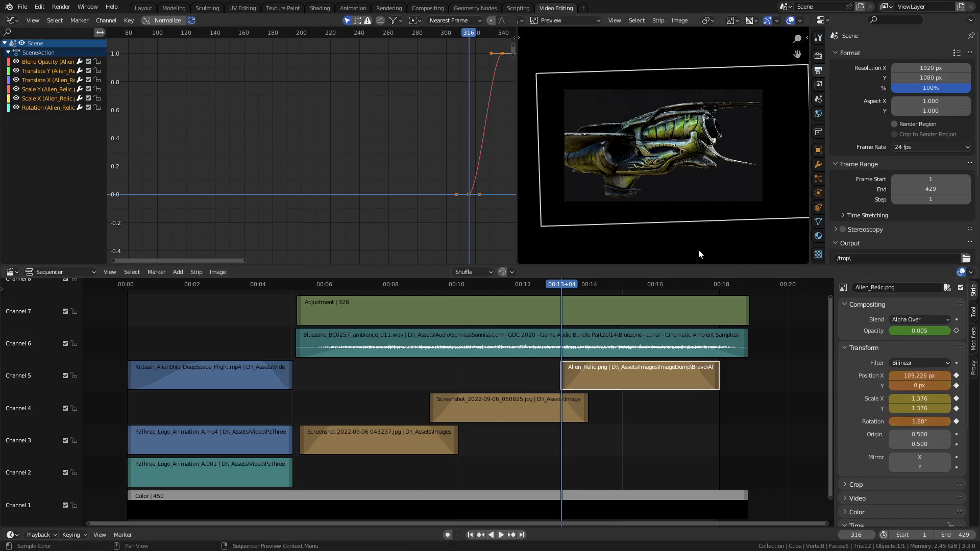
key("i")
key("i")
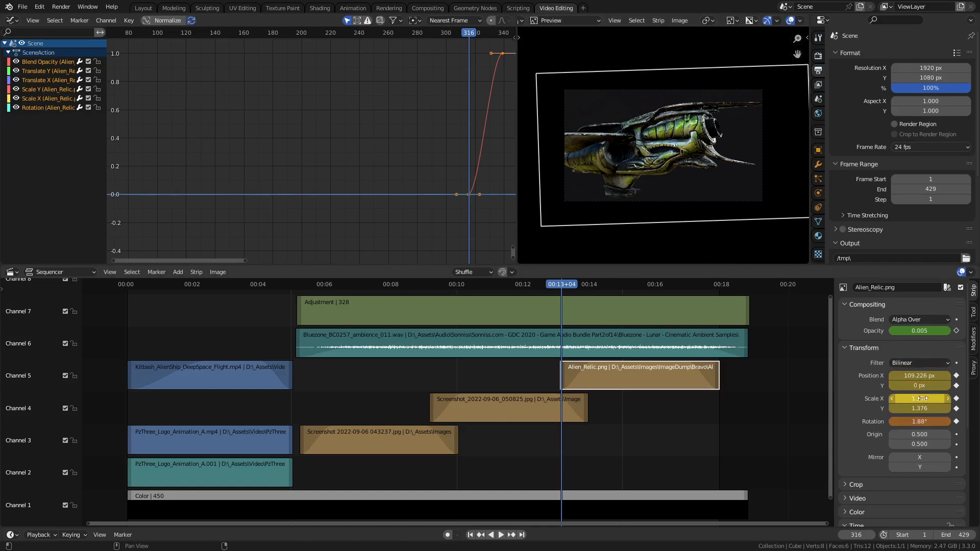
key("i")
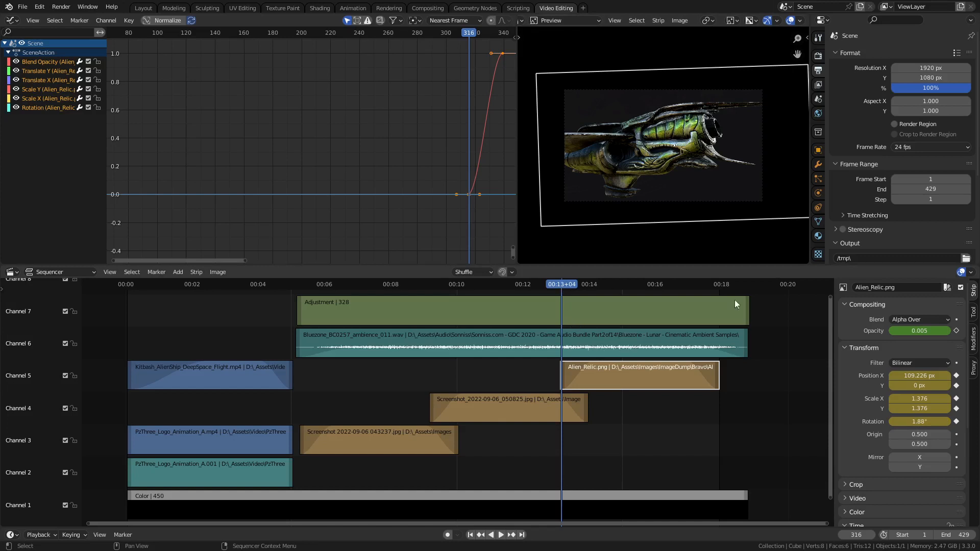
Step: At frame 428, move Alien_Relic.png to about X -14.9 px, Y -64.6 px and rotate it to about 0.22°
left_click_drag(563, 285, 716, 299)
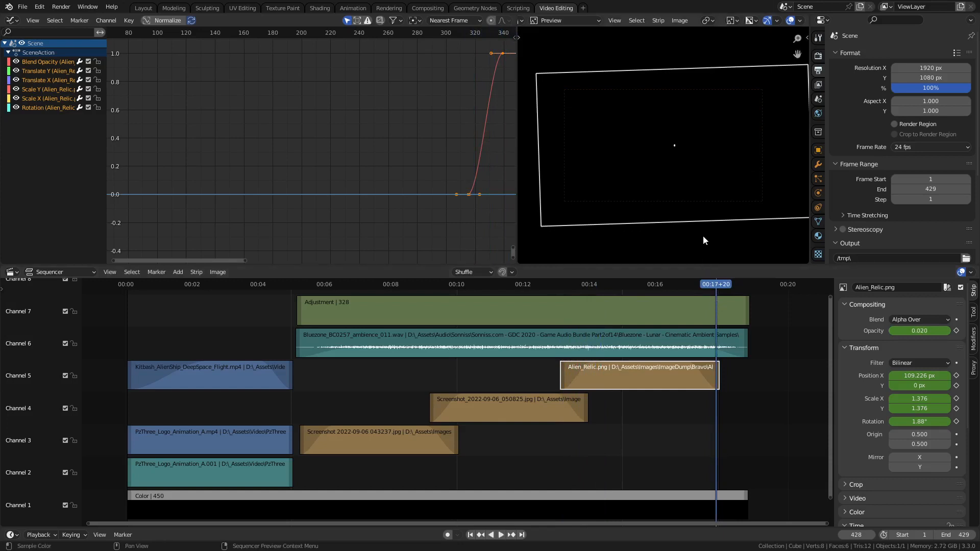
key("g")
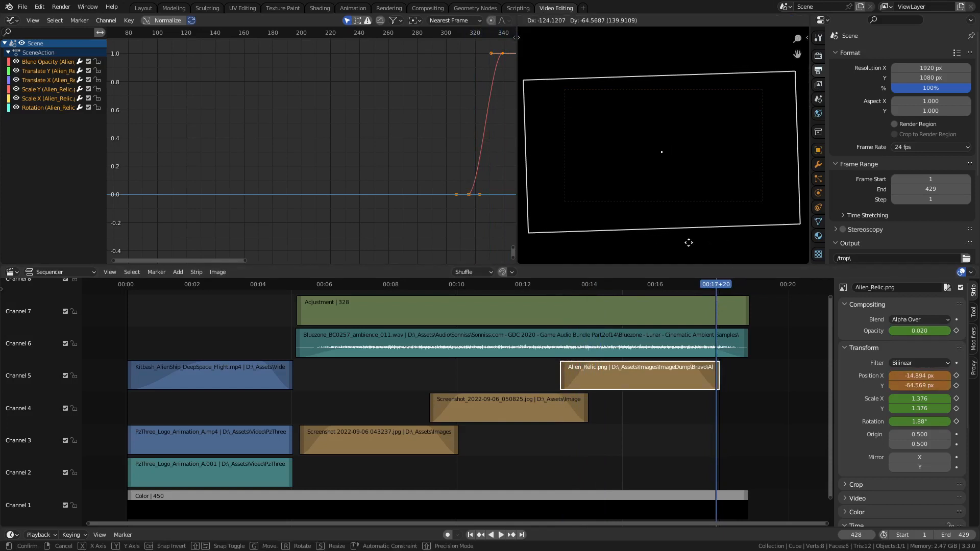
left_click(689, 240)
key("r")
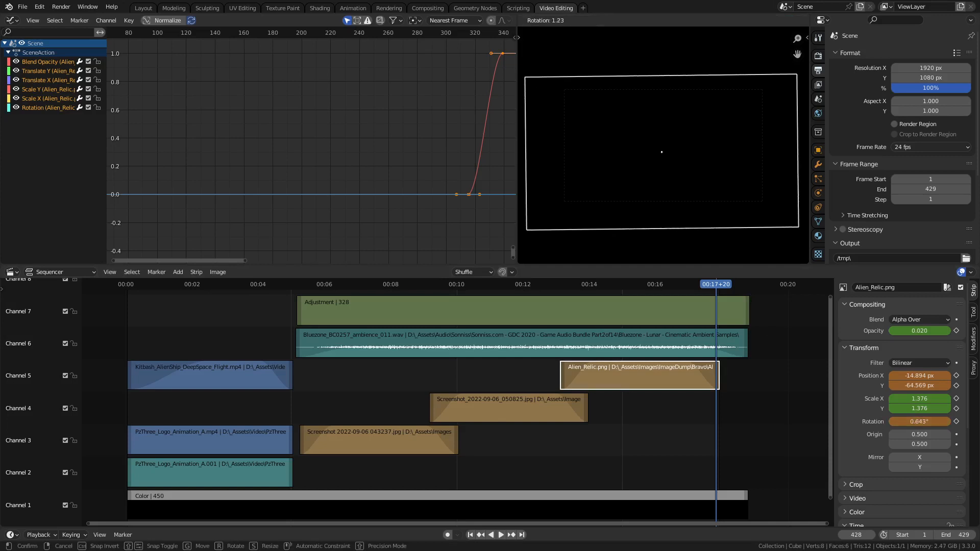
left_click(752, 265)
Step: Keyframe the position, scale and rotation of Alien_Relic.png at frame 428
key("i")
key("i")
key("i")
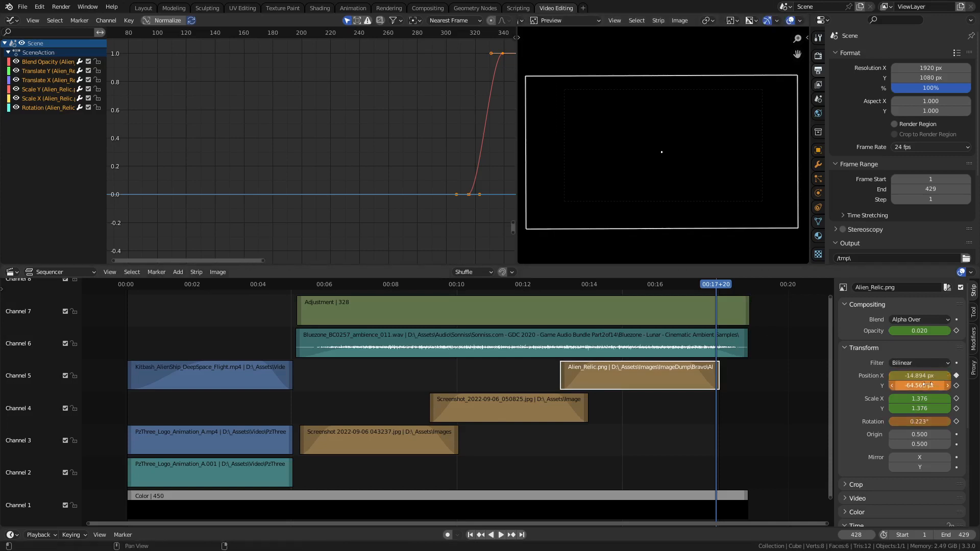
key("i")
key("i")
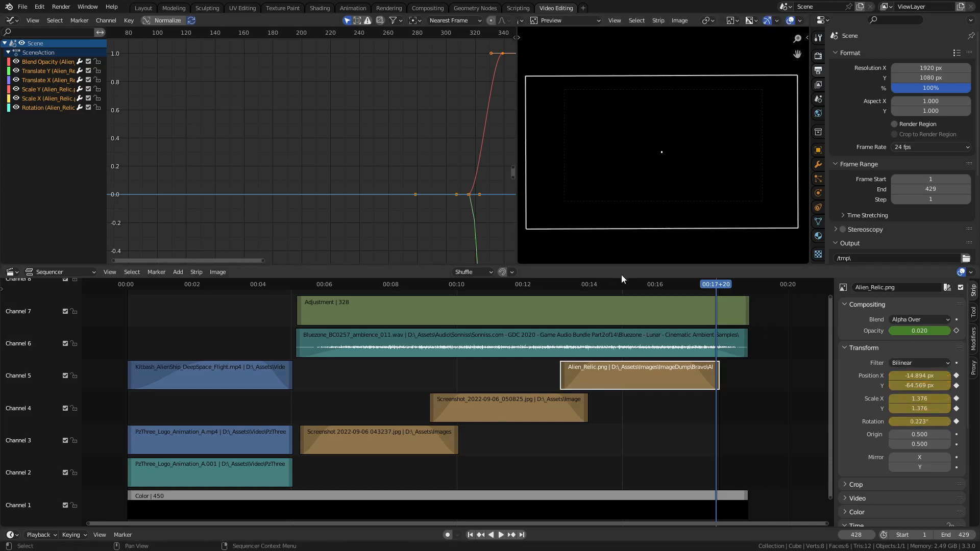
Step: At frame 333, rotate the channel 4 still to about 1.31° and re-keyframe its position and rotation
left_click_drag(720, 289, 585, 285)
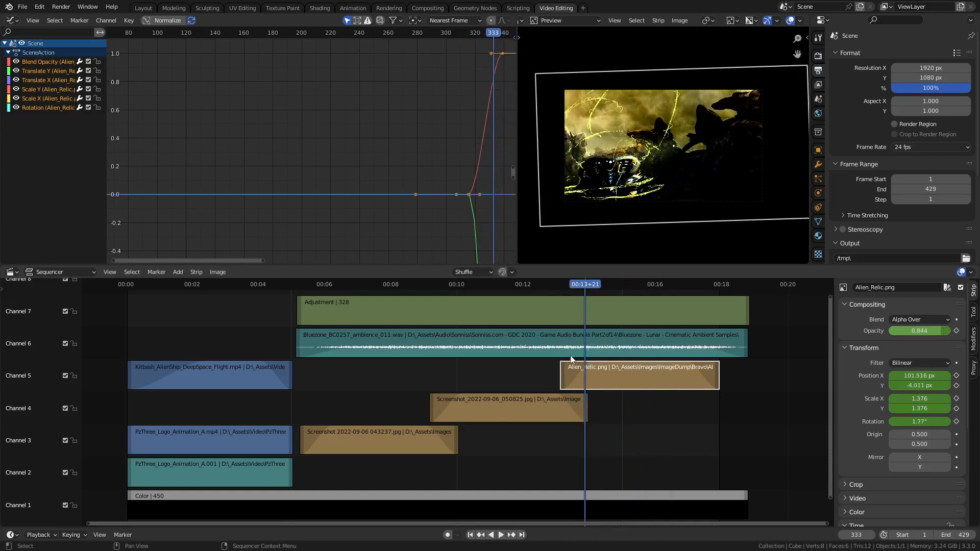
left_click(546, 415)
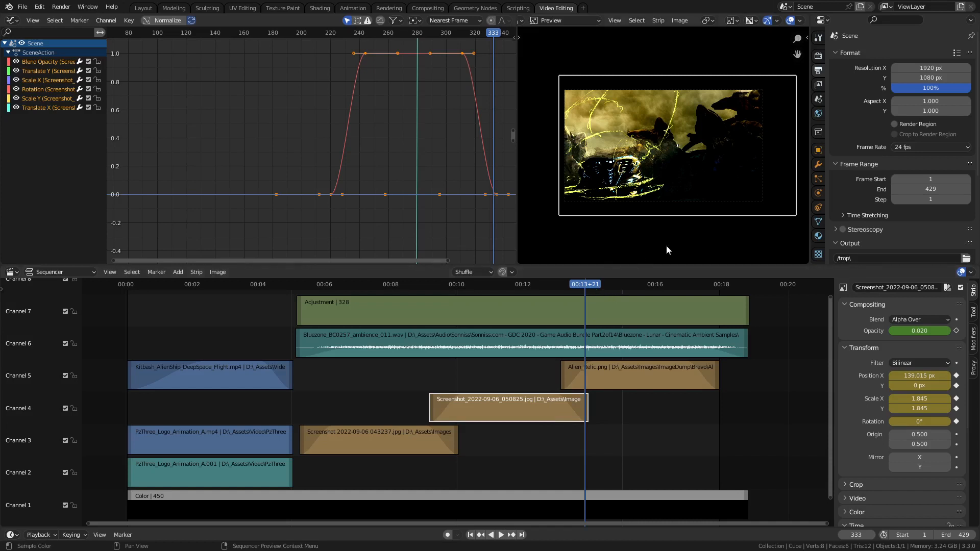
key("r")
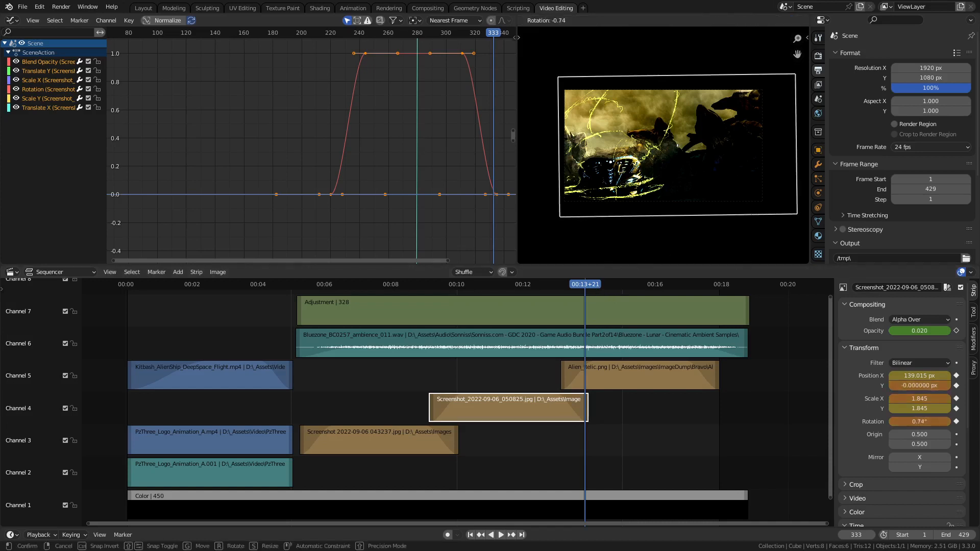
left_click(779, 238)
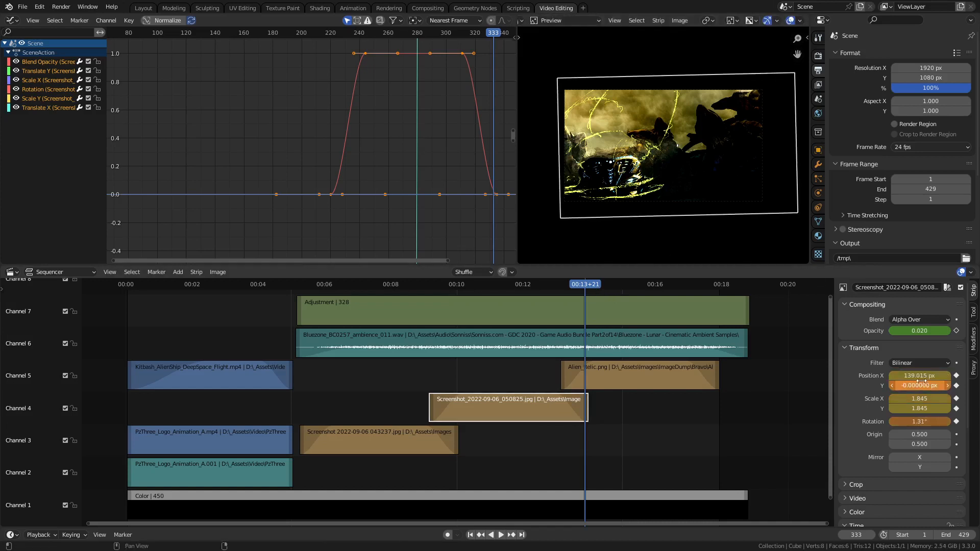
key("i")
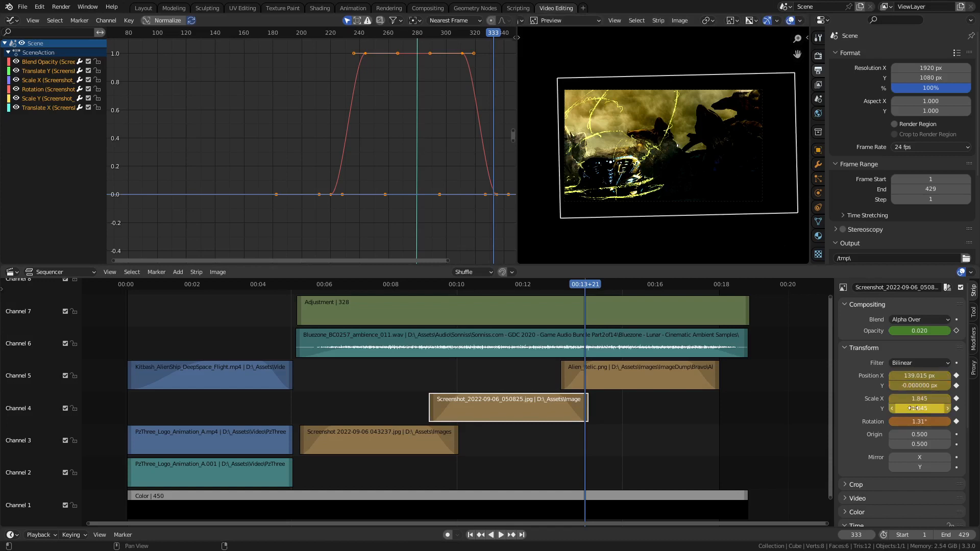
key("i")
Step: At frame 240, rotate the channel 3 still to about 2.19° and move it to about X -23 px, Y 0 px
left_click_drag(561, 288, 429, 301)
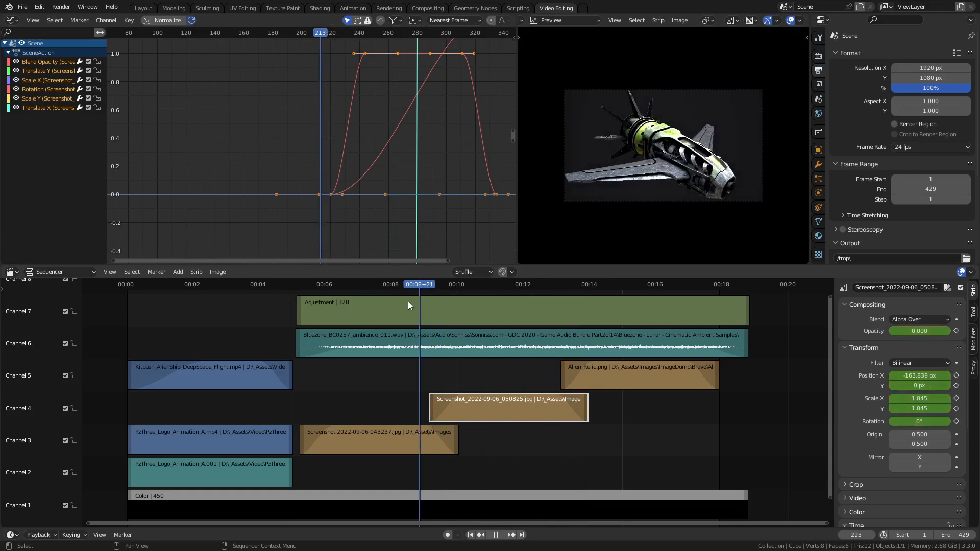
key("space")
left_click(423, 431)
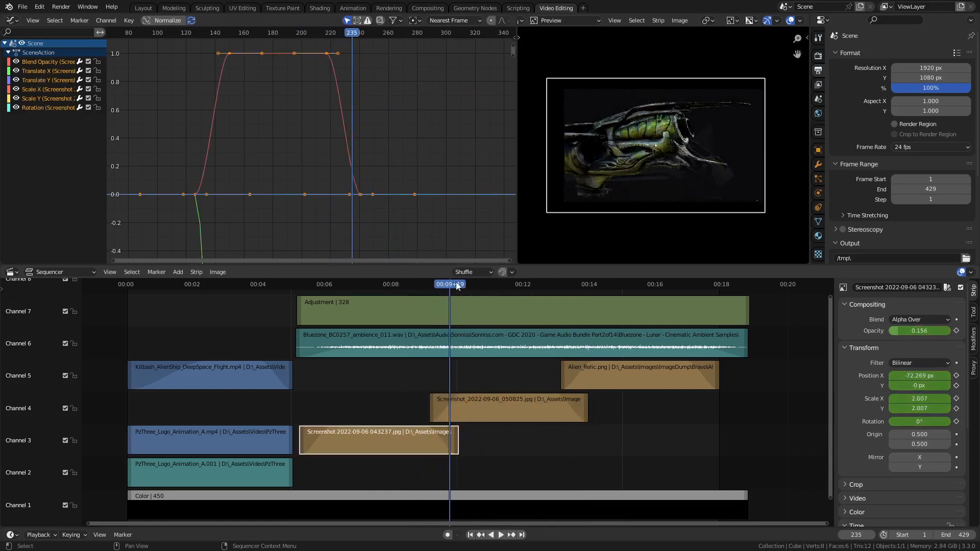
left_click_drag(457, 285, 458, 287)
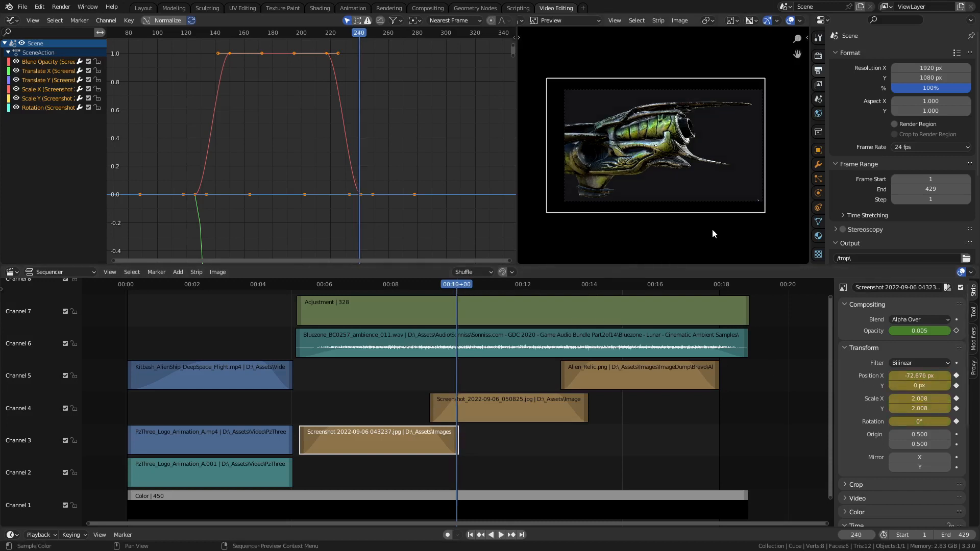
key("r")
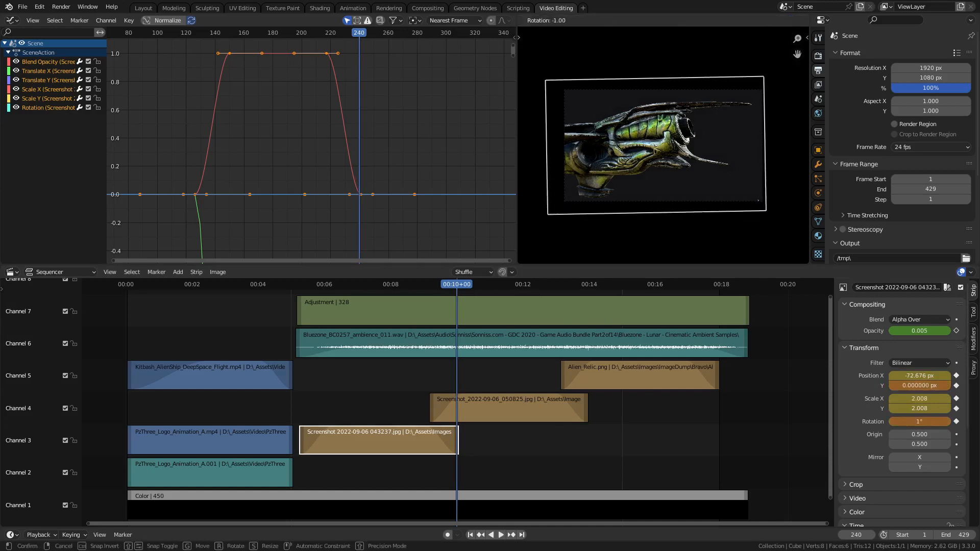
key("g")
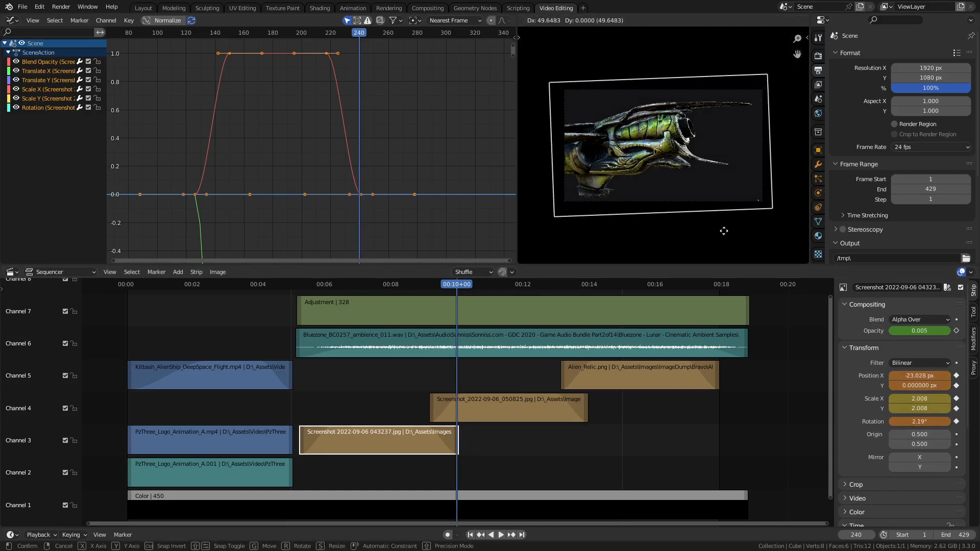
left_click(724, 231)
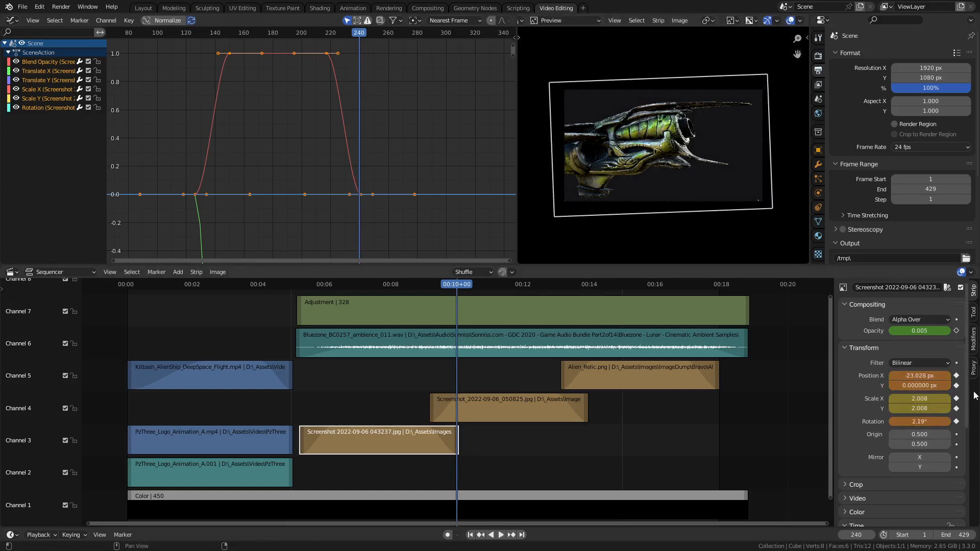
Step: Re-keyframe the channel 3 still's position, scale and rotation at frame 240
key("i")
key("i")
key("i")
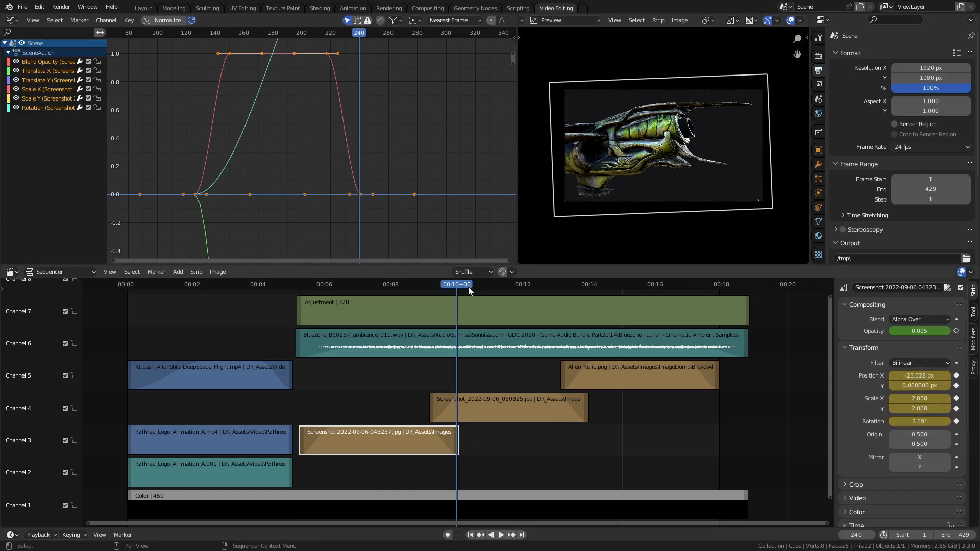
Step: Play the whole sequence from the first frame to review it, stop playback and return to frame 1
left_click_drag(467, 287, 738, 311)
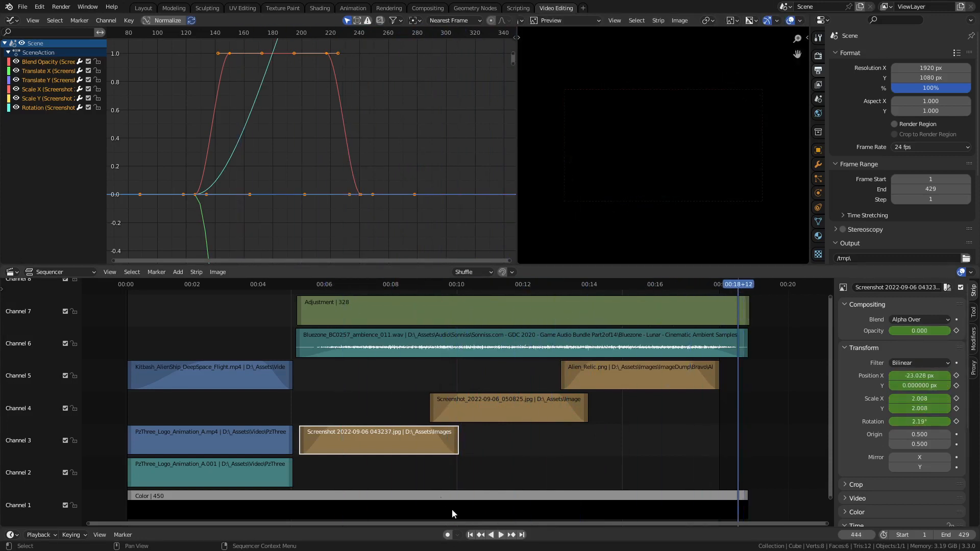
left_click(471, 536)
left_click(501, 535)
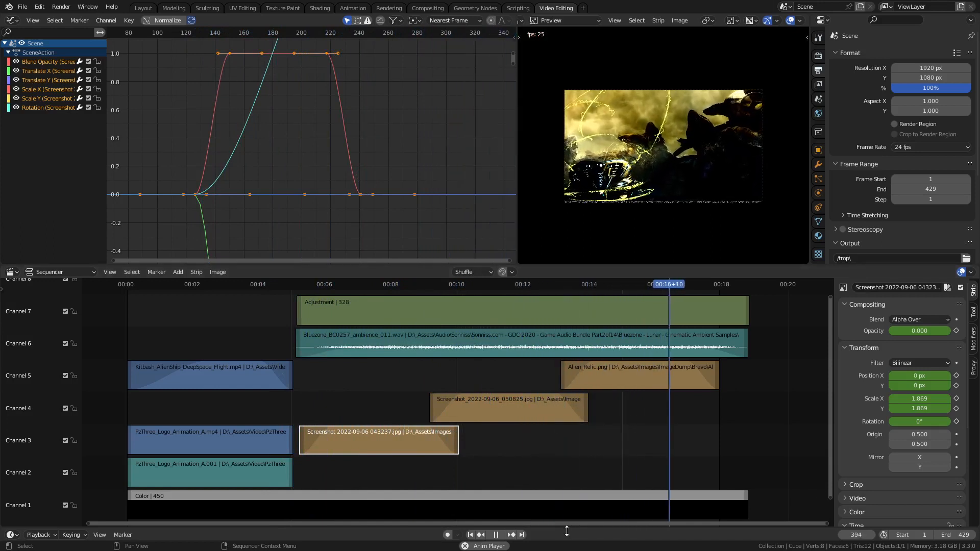
left_click(494, 546)
left_click(470, 534)
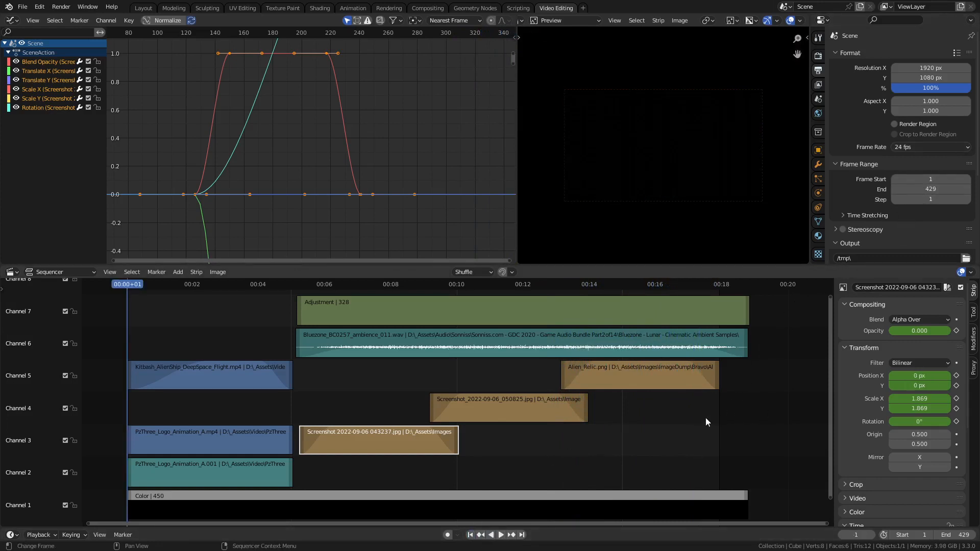
Step: Select all strips, set the scene frame range to span them, ending at frame 451, and clear the selection
key("a")
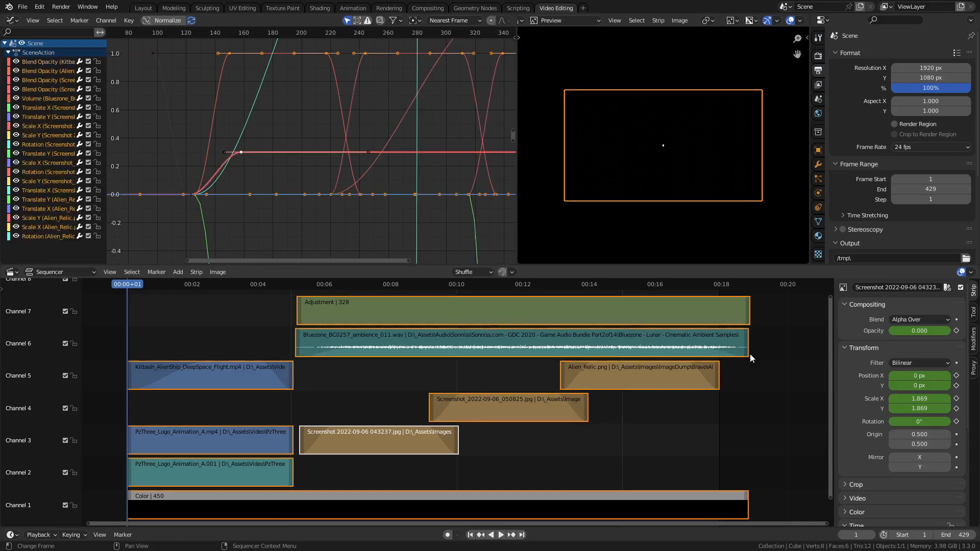
left_click(127, 271)
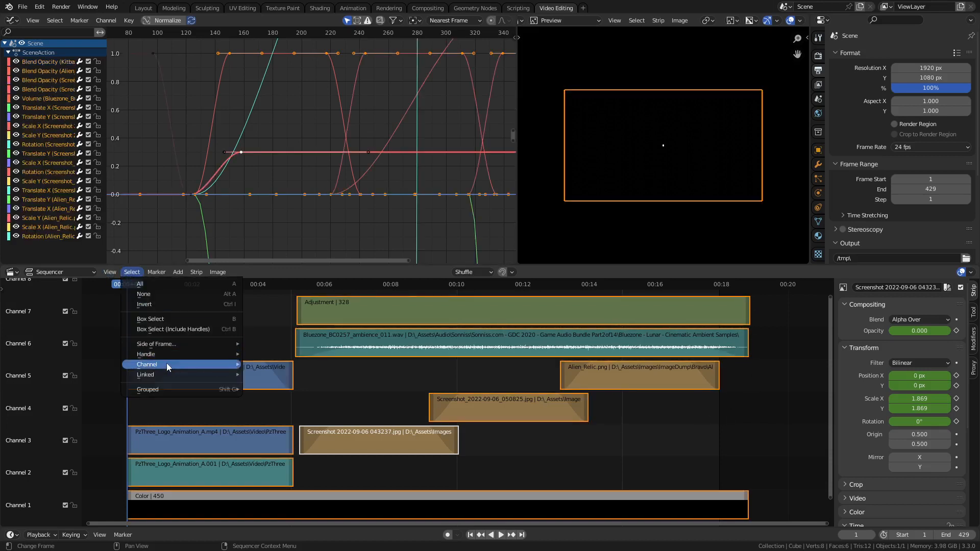
mouse_move(171, 357)
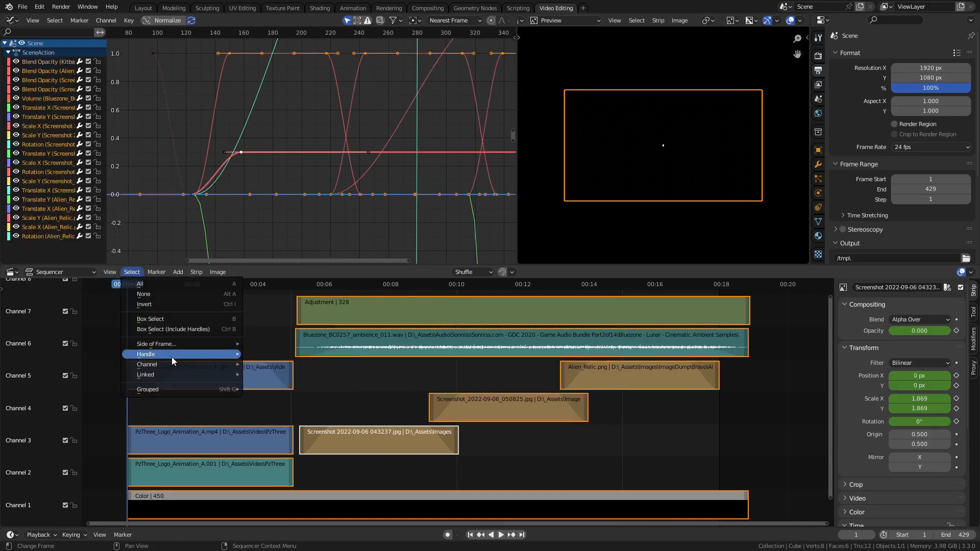
left_click(132, 274)
left_click(108, 272)
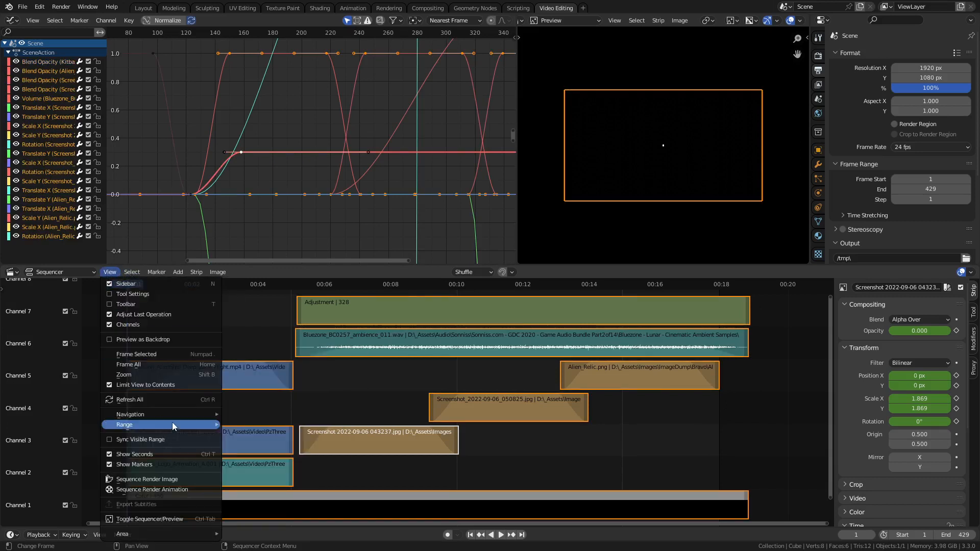
left_click(270, 480)
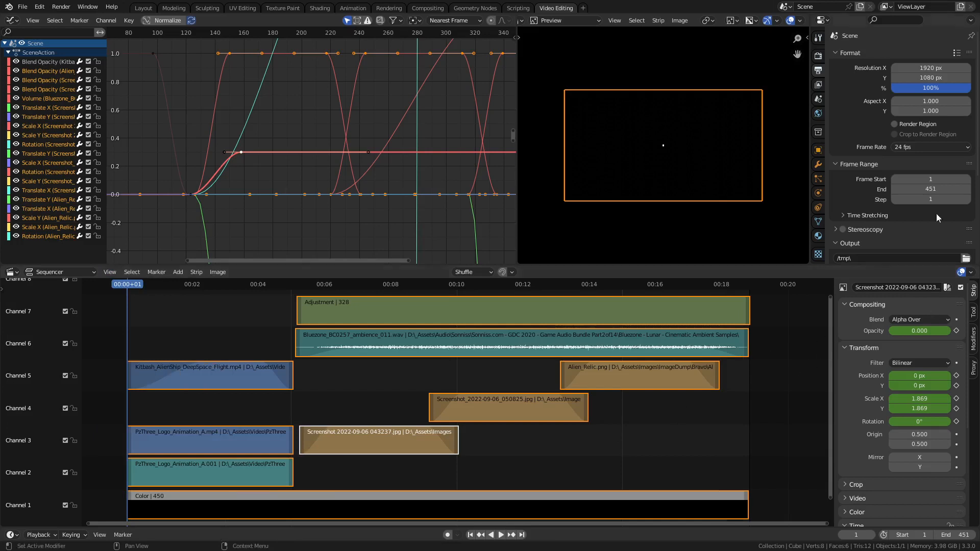
left_click(789, 344)
Step: Set the render output path to the Desktop folder
scroll(898, 217, "down", 2)
scroll(900, 218, "down", 3)
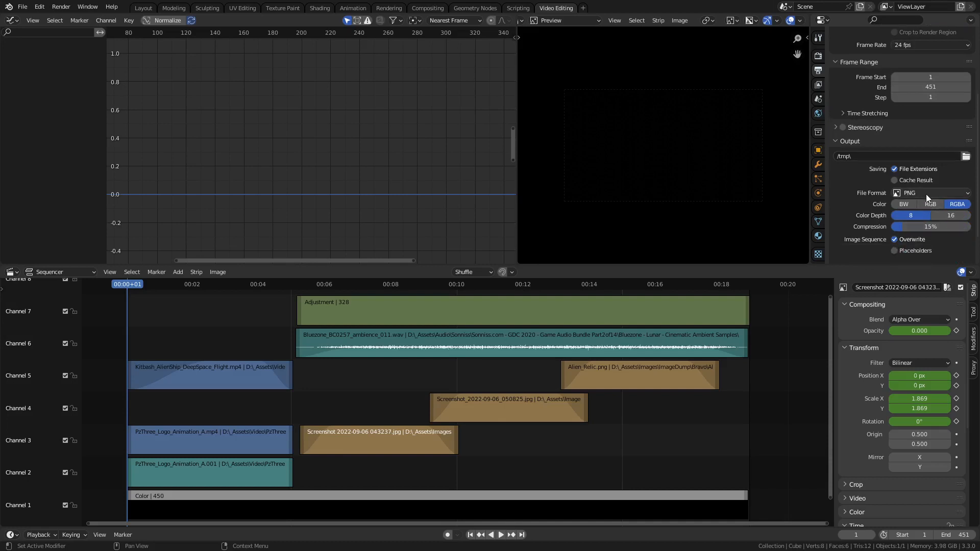
scroll(919, 191, "up", 5)
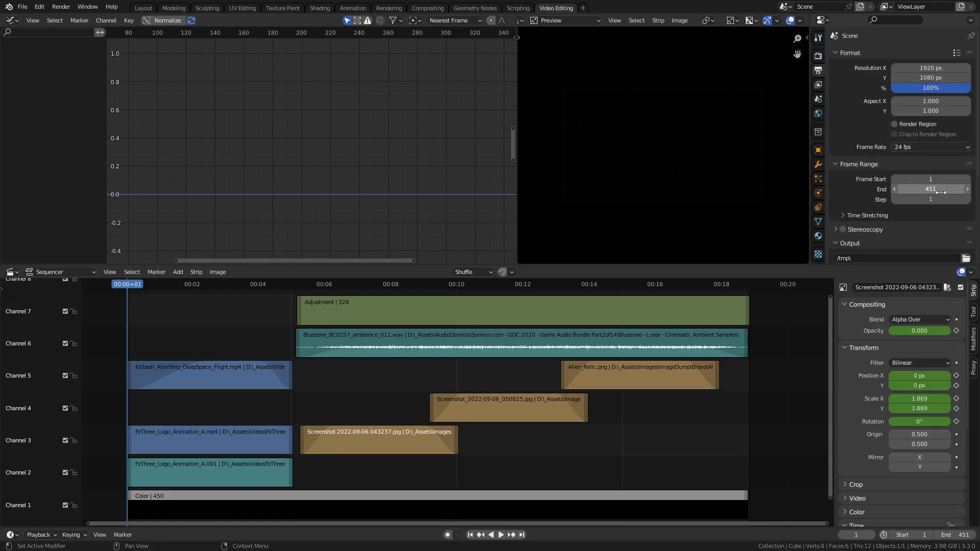
scroll(941, 209, "down", 1)
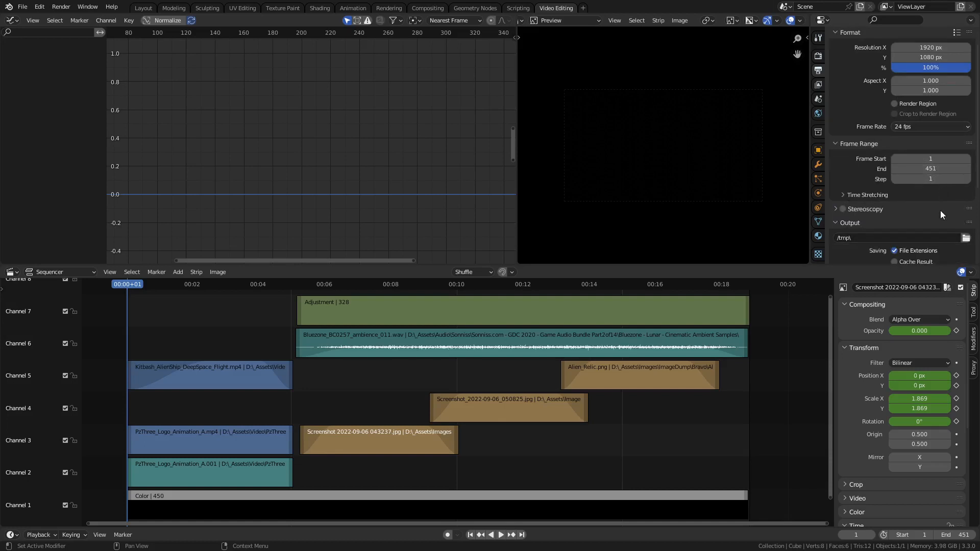
scroll(940, 210, "down", 1)
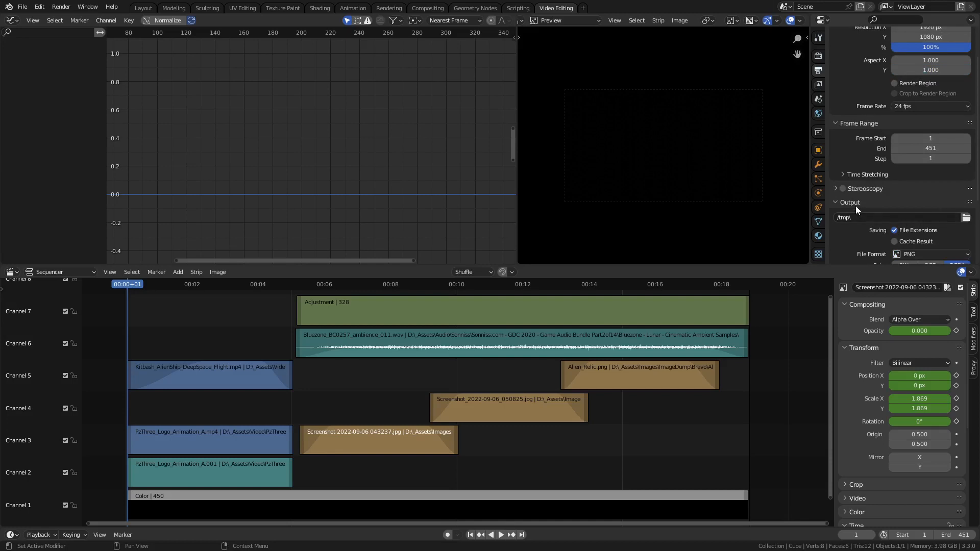
left_click(965, 218)
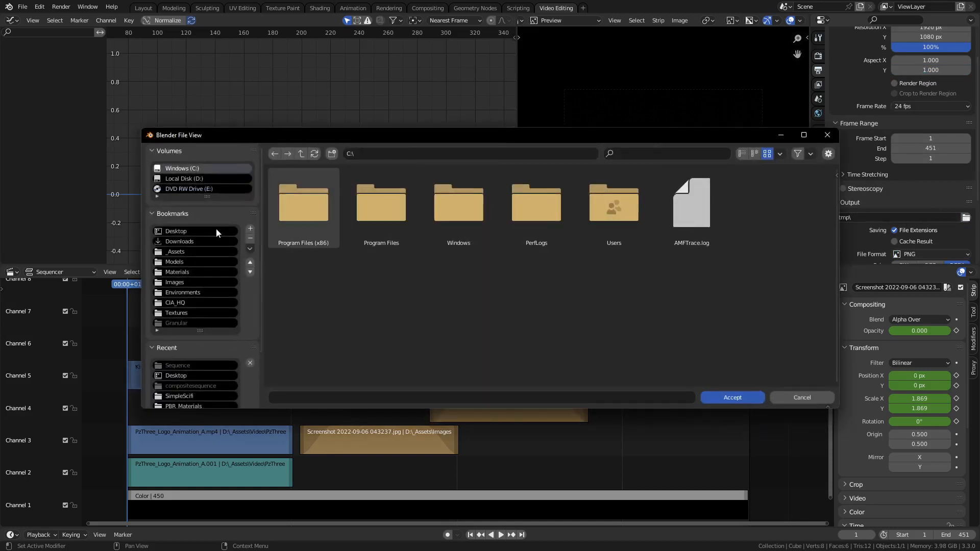
left_click(216, 233)
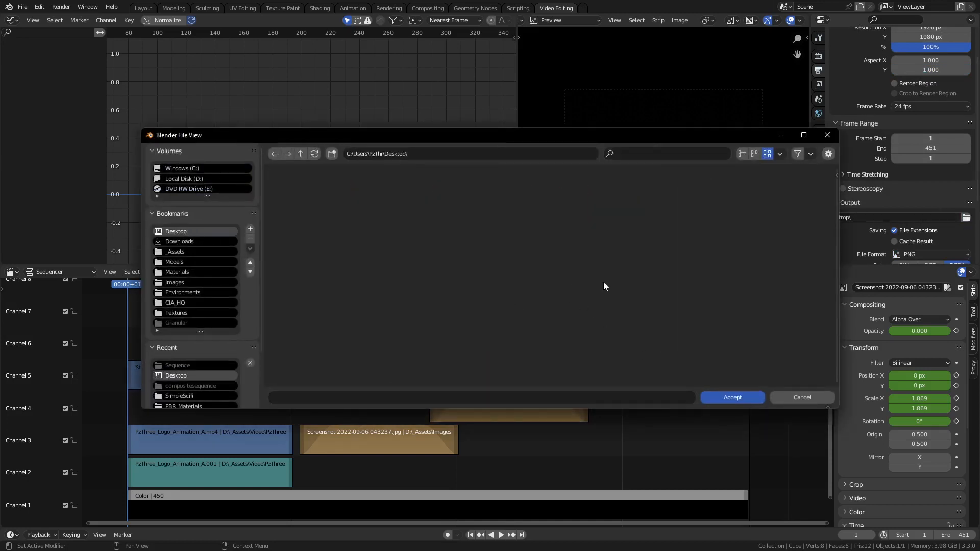
left_click(721, 396)
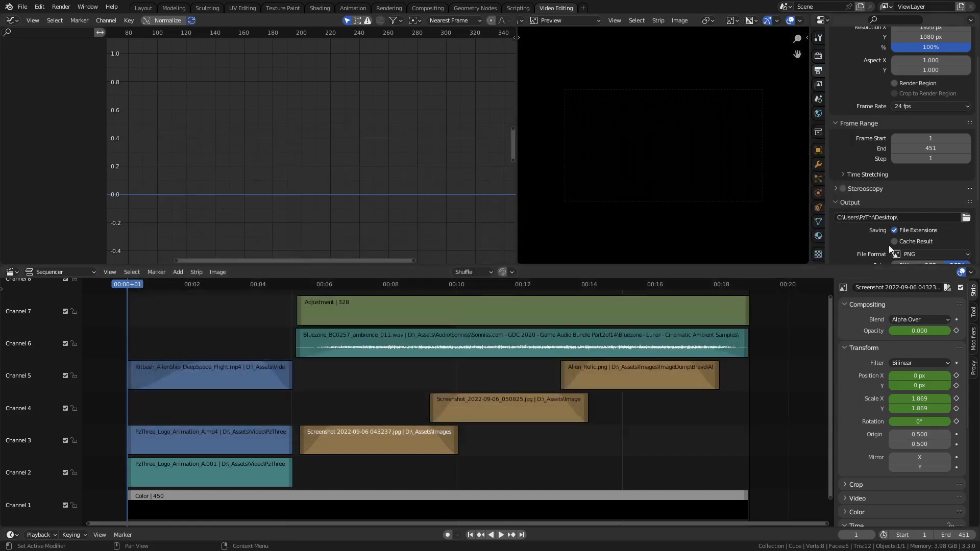
Step: Examine the available output file formats, leaving the choice at PNG
scroll(867, 239, "down", 2)
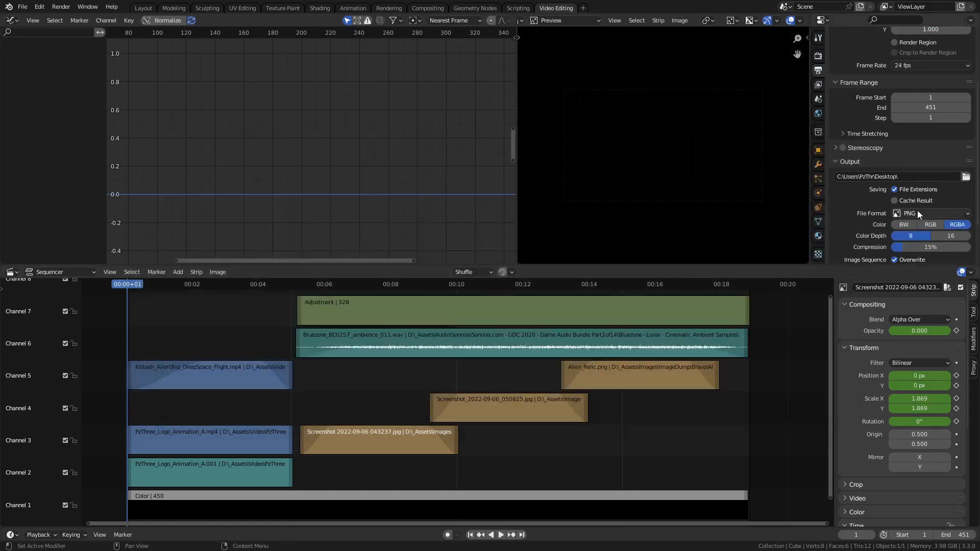
scroll(917, 212, "down", 1)
left_click(925, 193)
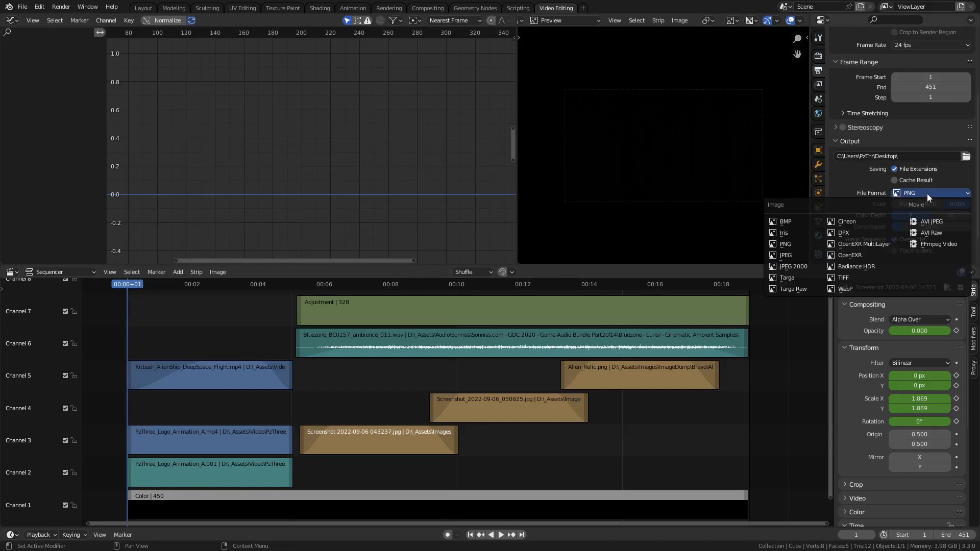
left_click(927, 194)
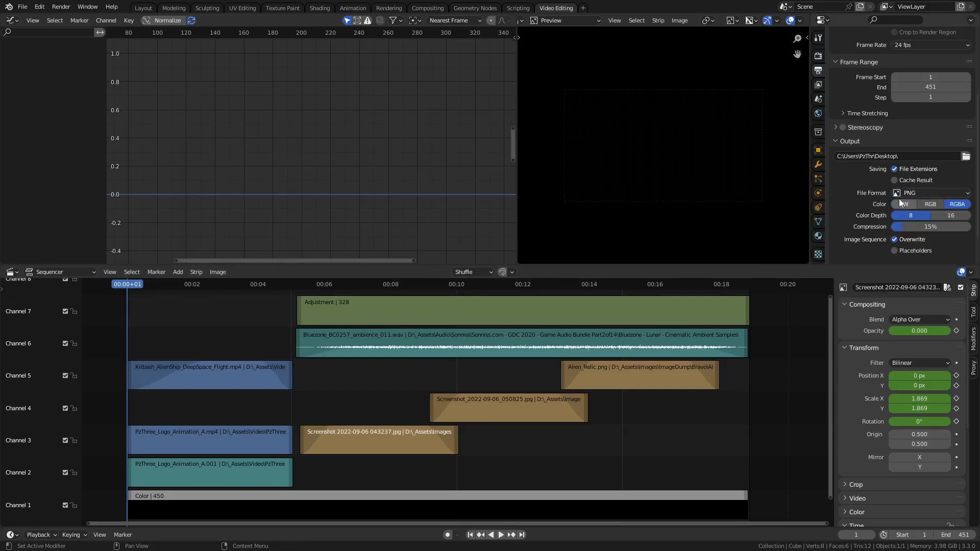
Step: Set the render output file format to FFmpeg Video
left_click(916, 194)
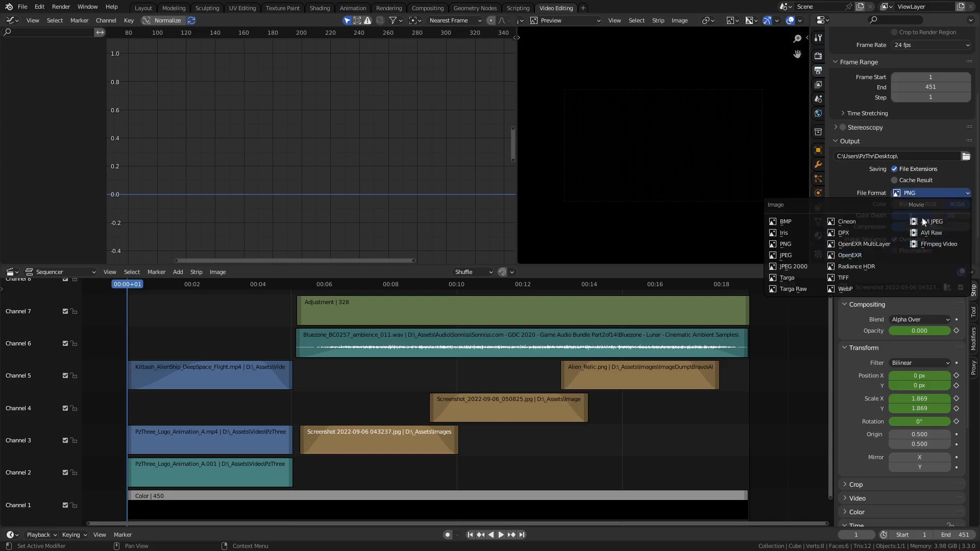
left_click(920, 192)
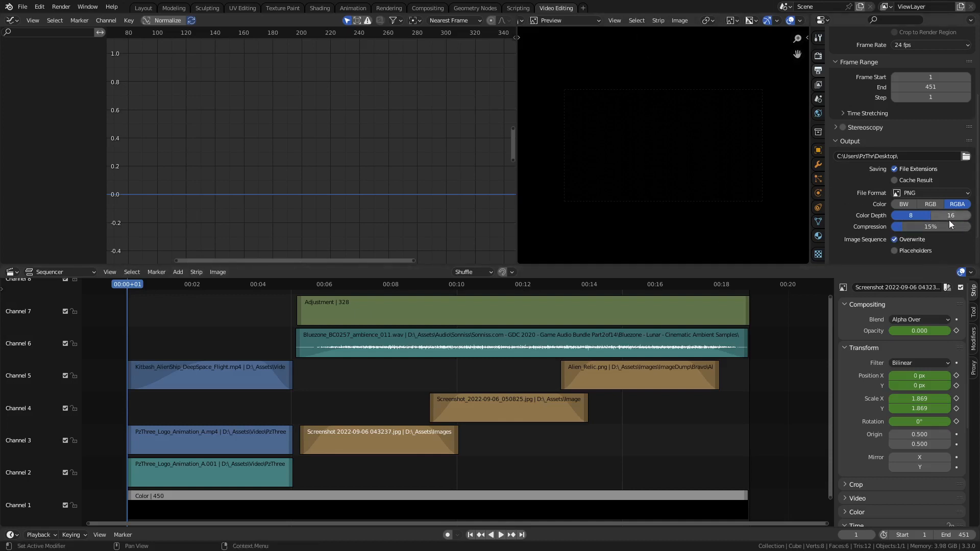
left_click(934, 194)
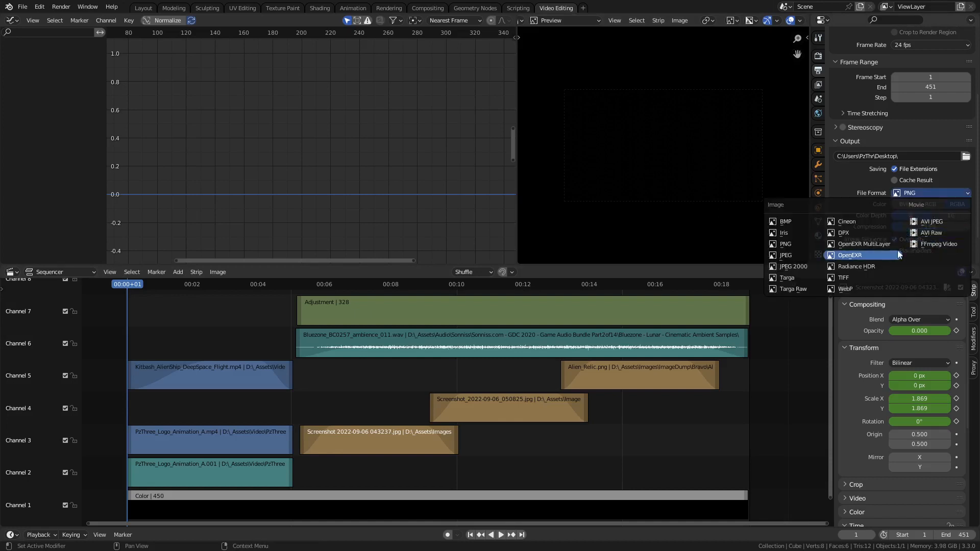
left_click(935, 245)
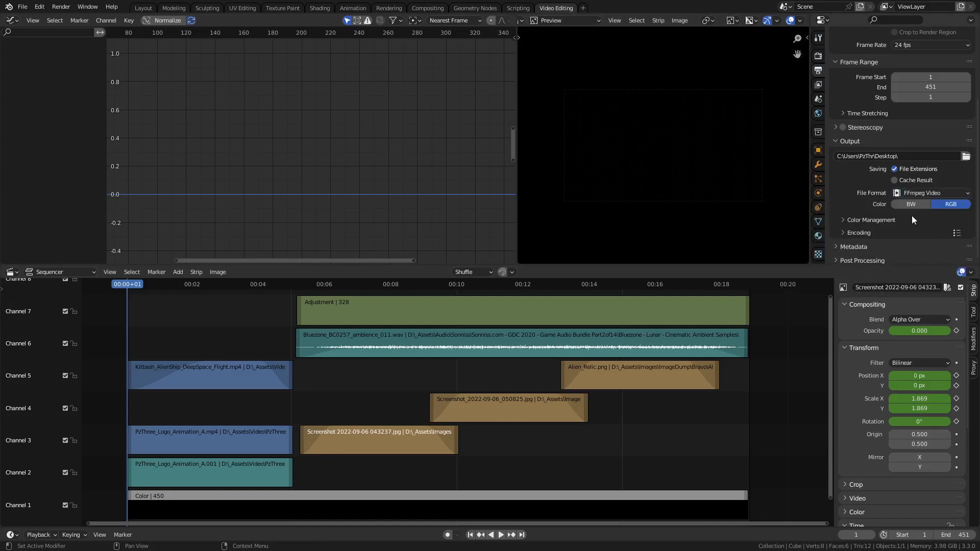
Step: Expand the encoding settings and set the video container to MPEG-4
left_click(845, 233)
scroll(868, 225, "down", 3)
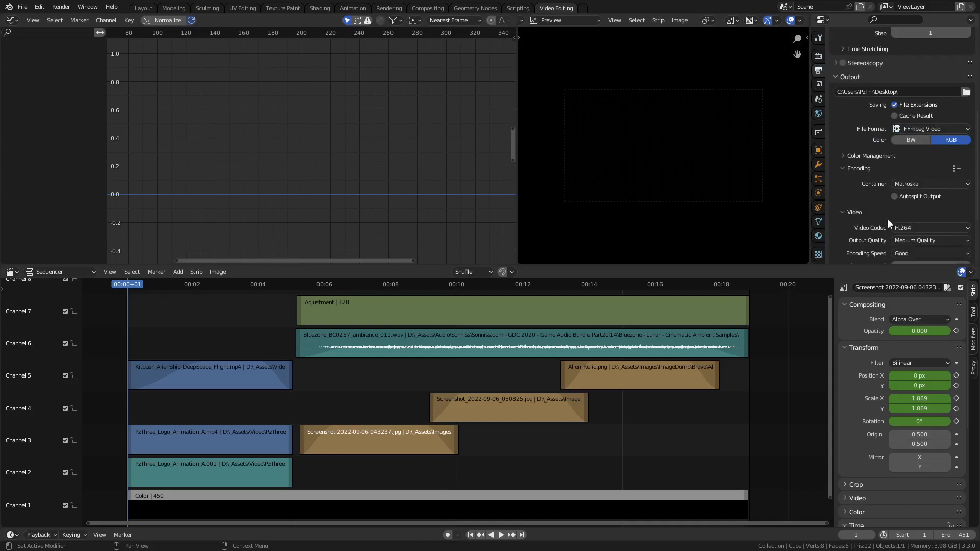
left_click(916, 183)
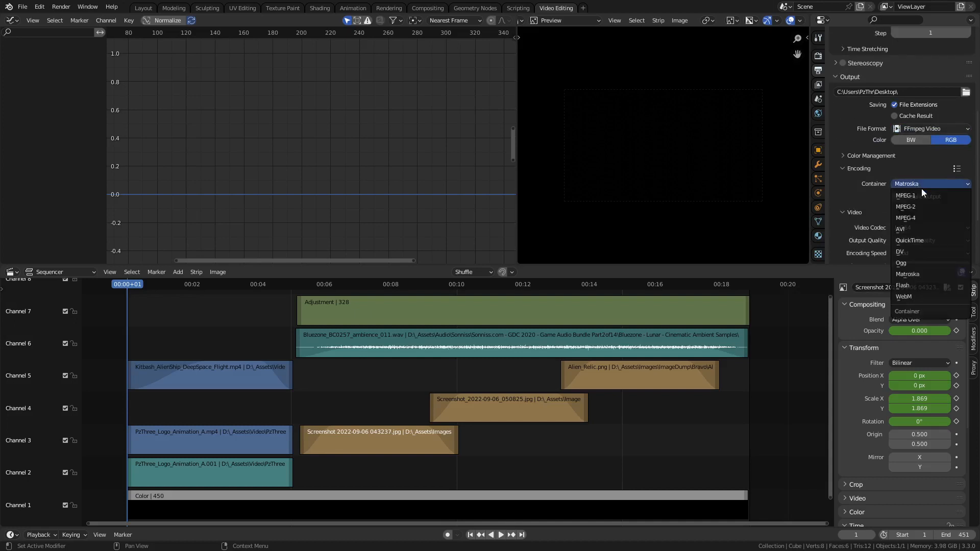
left_click(930, 217)
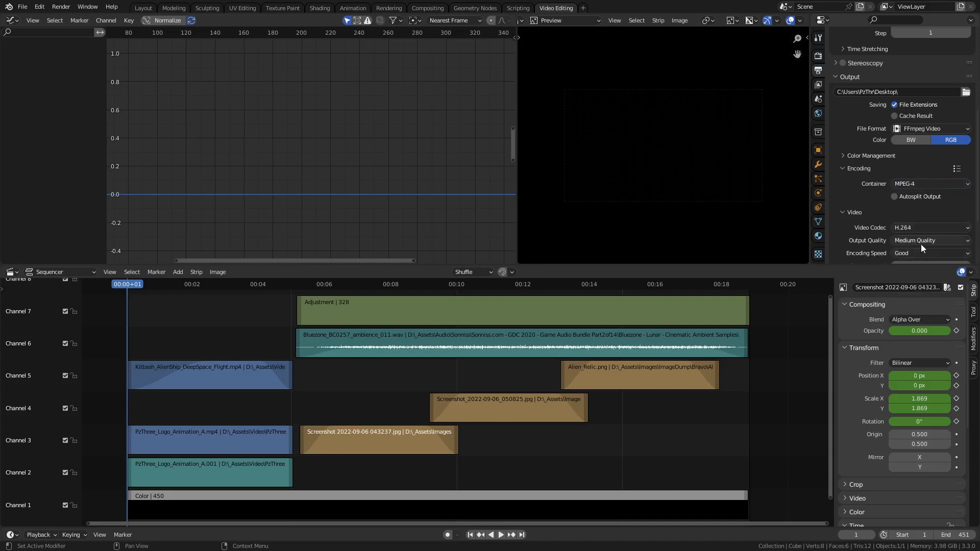
Step: Try a QuickTime container with the QT rle / QT Animation video codec and RGBA color
scroll(920, 244, "down", 2)
scroll(862, 218, "up", 1)
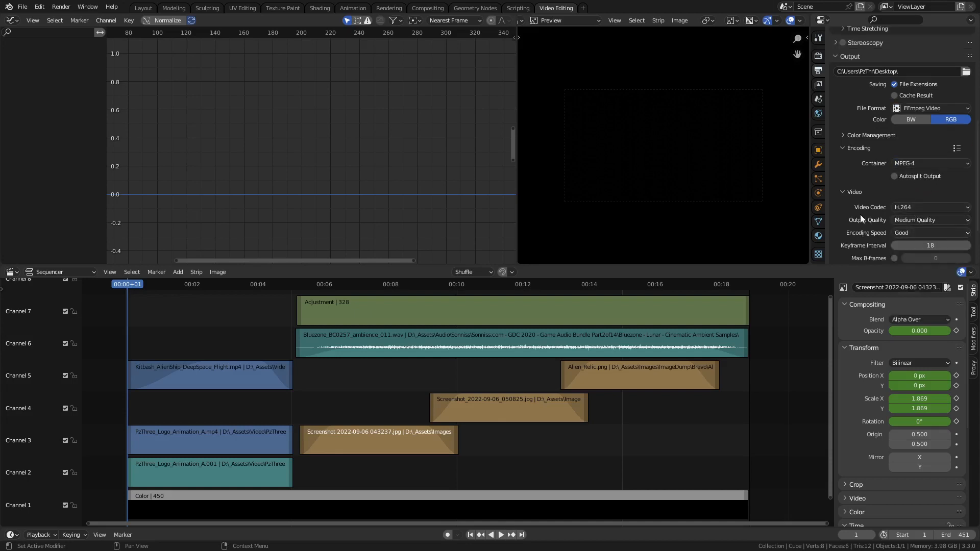
scroll(883, 198, "up", 1)
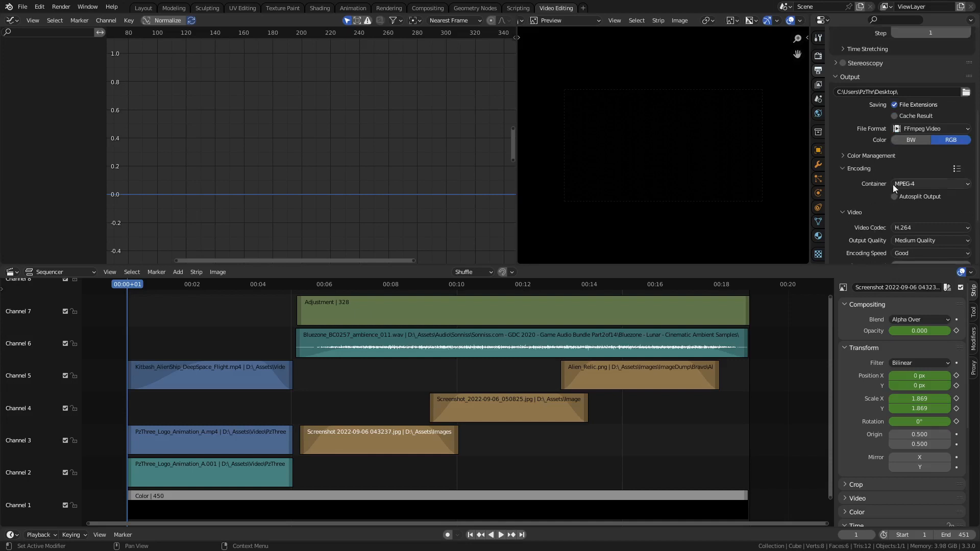
scroll(929, 174, "up", 1)
scroll(919, 163, "down", 2)
left_click(916, 164)
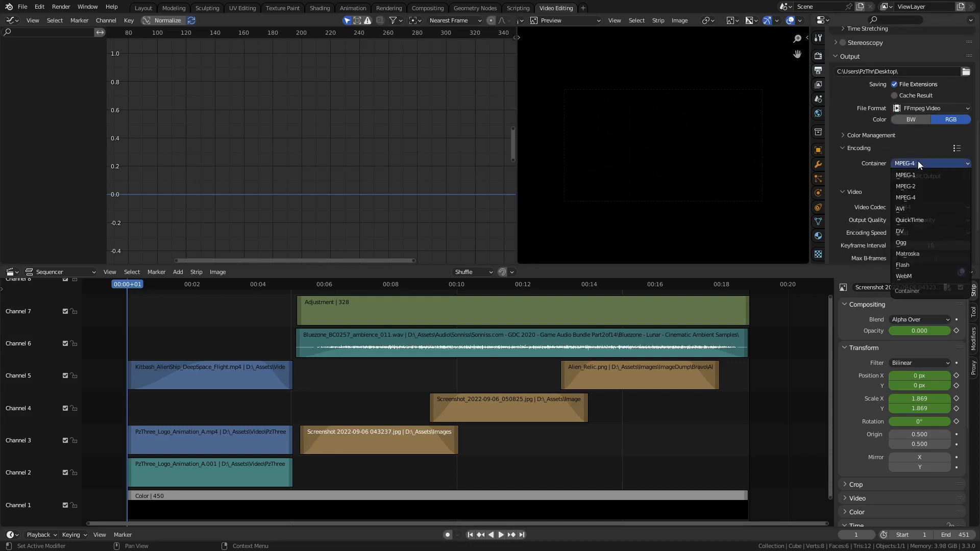
left_click(932, 220)
left_click(934, 207)
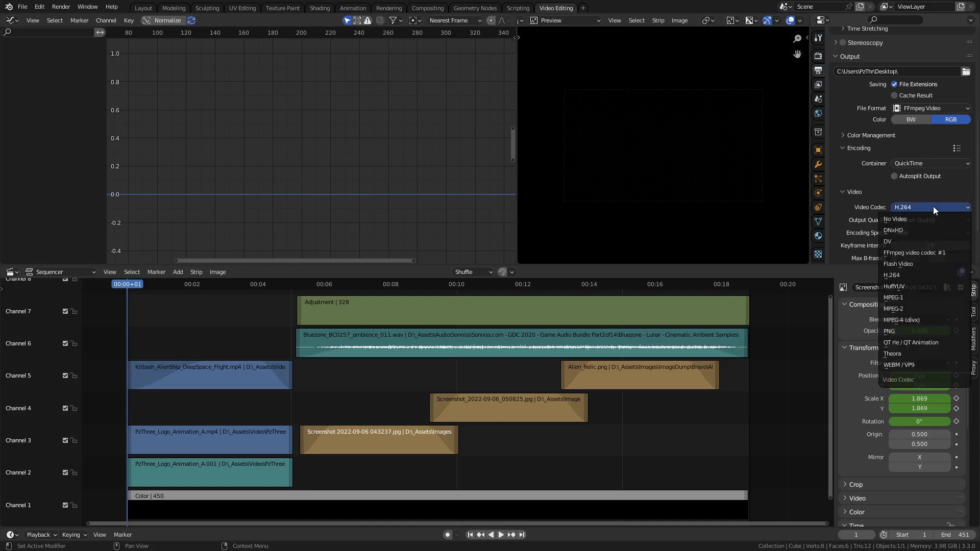
left_click(910, 342)
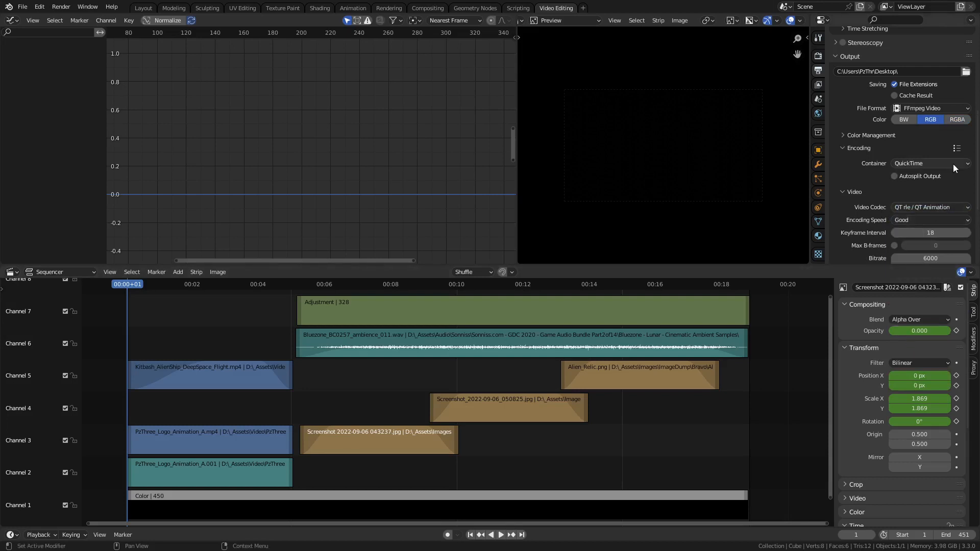
left_click(958, 120)
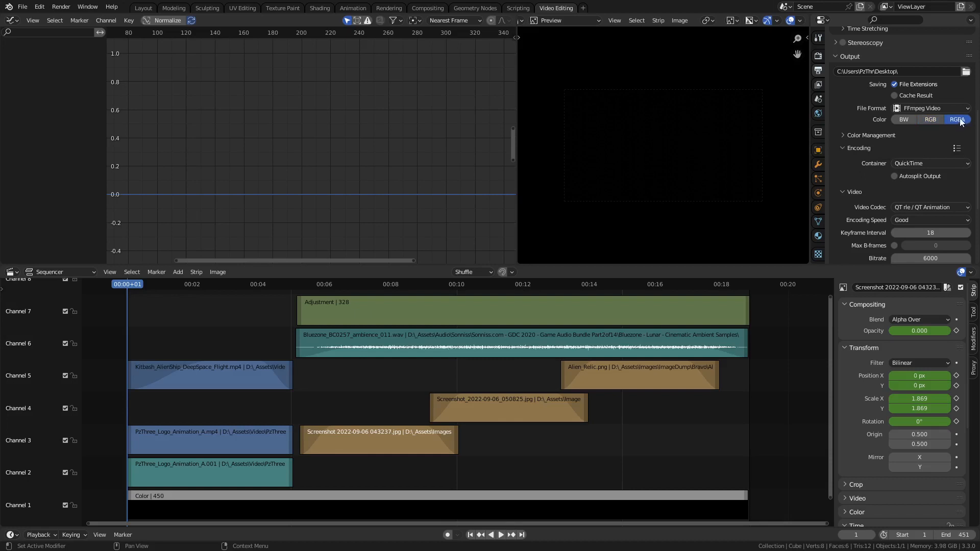
Step: Set the encoding to an MPEG-4 container with the H.264 video codec and Medium Quality output
left_click(938, 162)
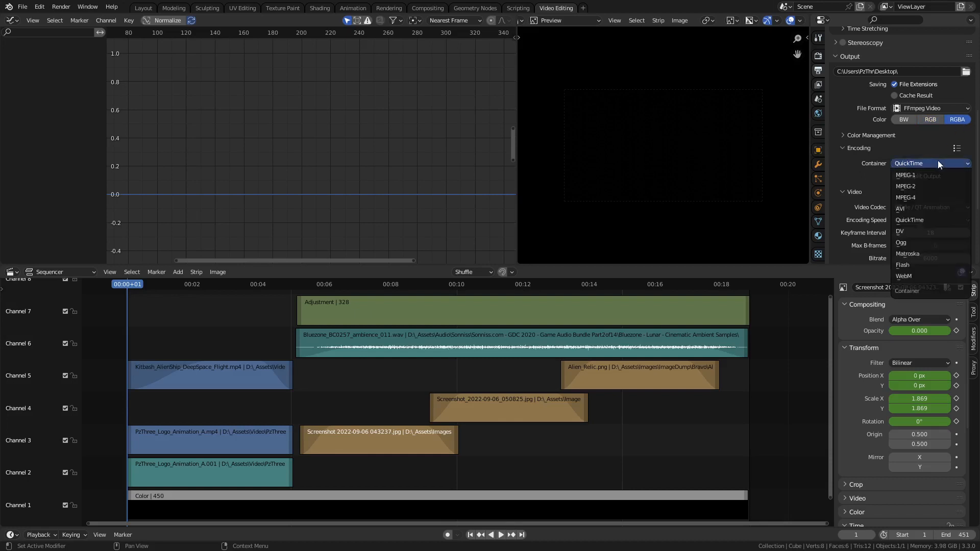
left_click(929, 198)
left_click(938, 209)
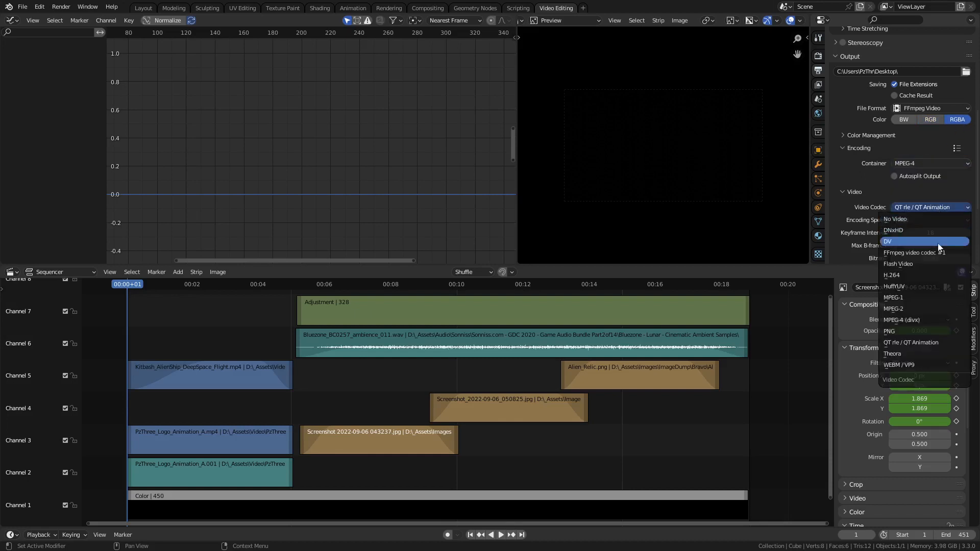
left_click(933, 276)
left_click(929, 221)
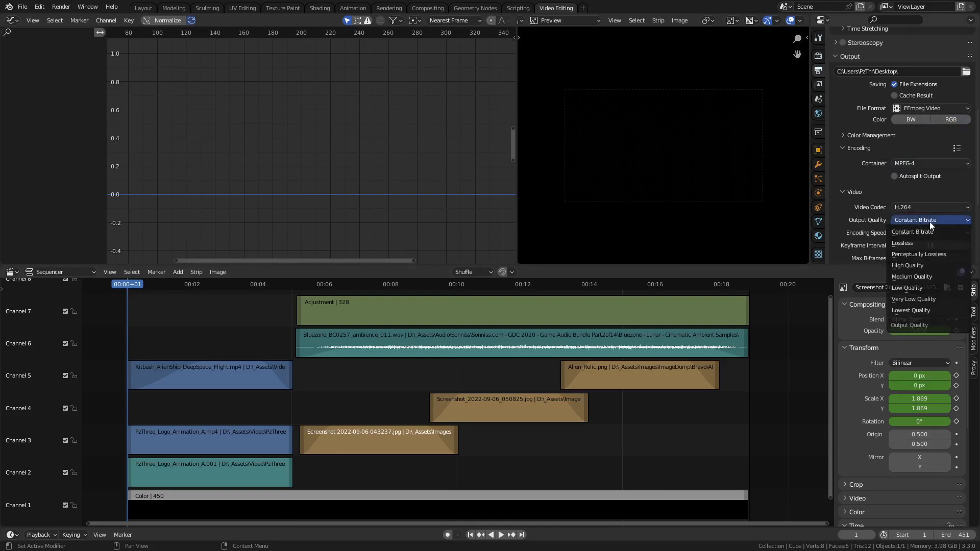
left_click(935, 277)
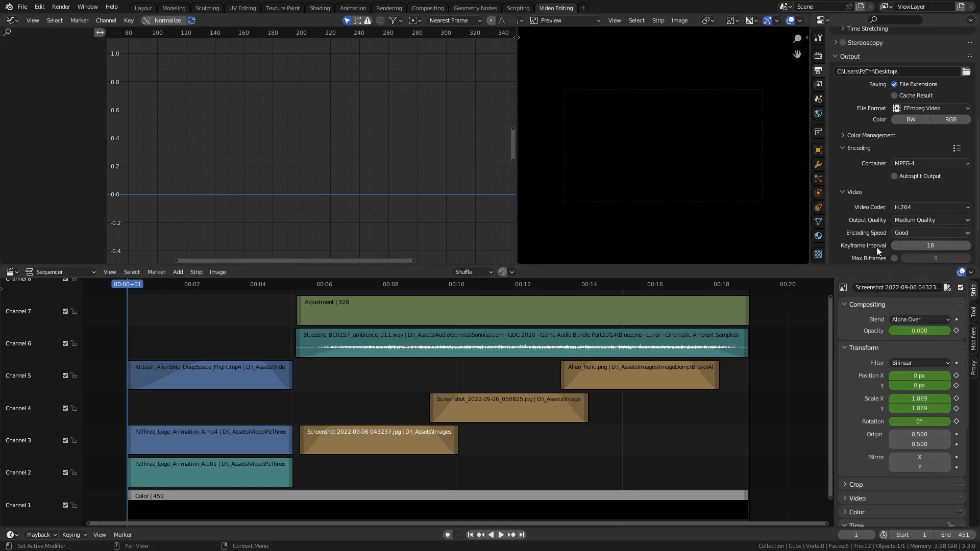
Step: Set the output's audio codec to AAC
scroll(852, 250, "down", 3)
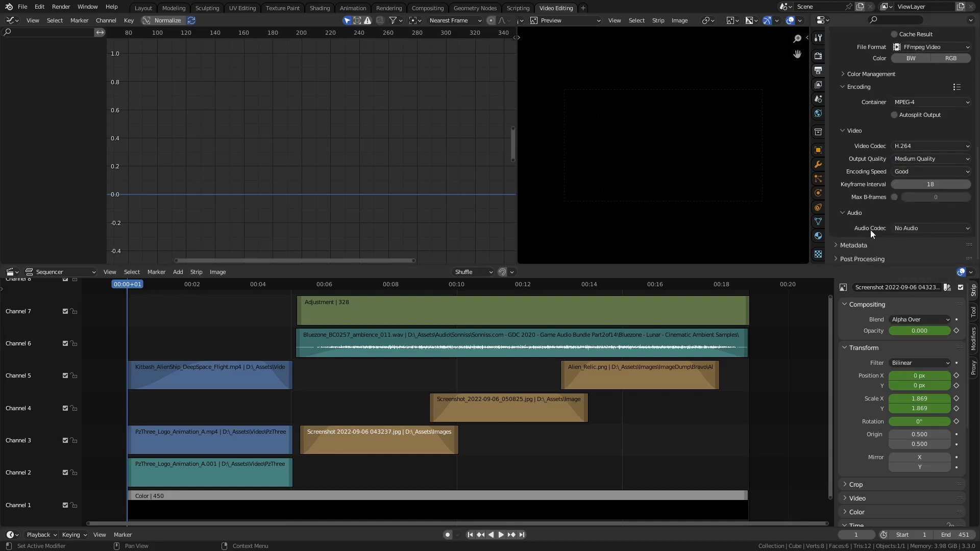
left_click(912, 230)
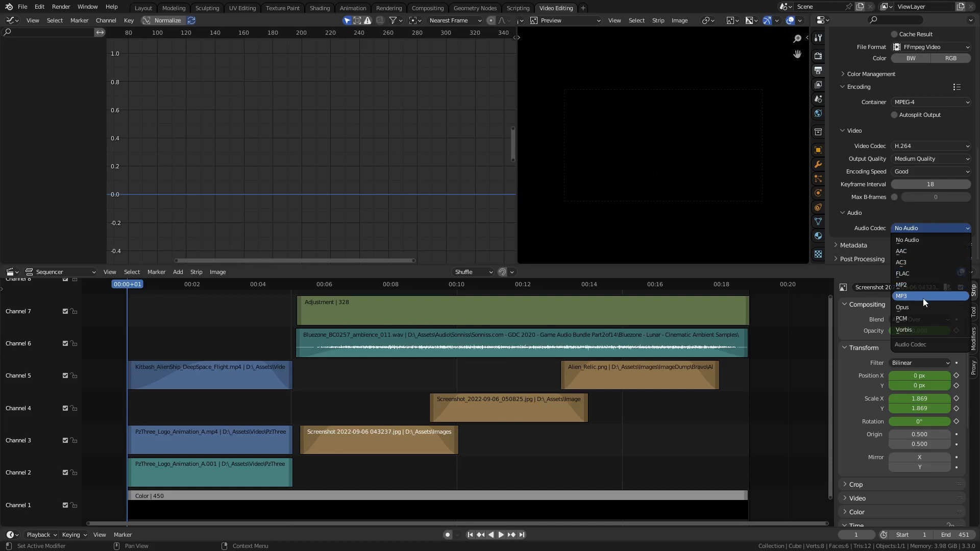
left_click(920, 250)
scroll(849, 246, "down", 3)
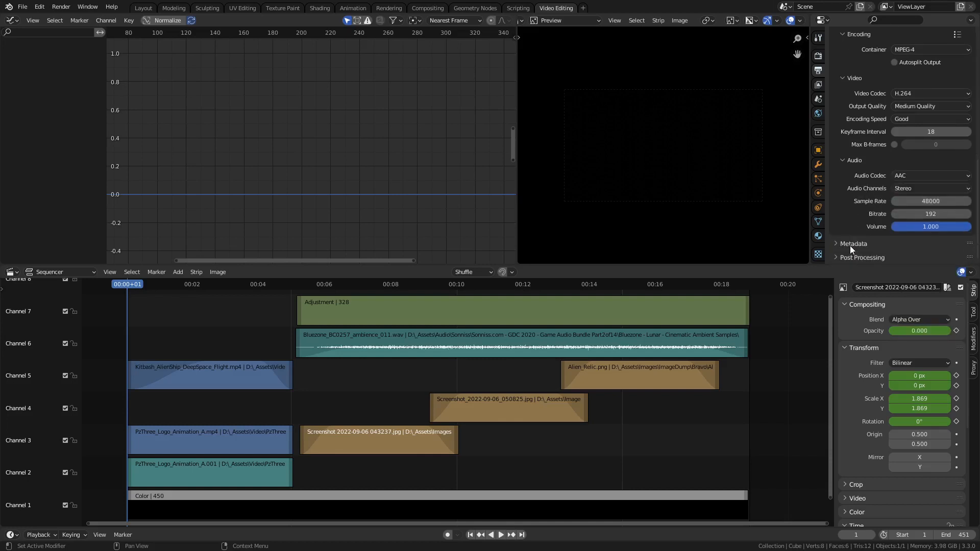
Step: Review the output settings, from resolution, frame rate and frame range to the file path, video encoding and audio
scroll(851, 245, "up", 4)
scroll(853, 243, "up", 5)
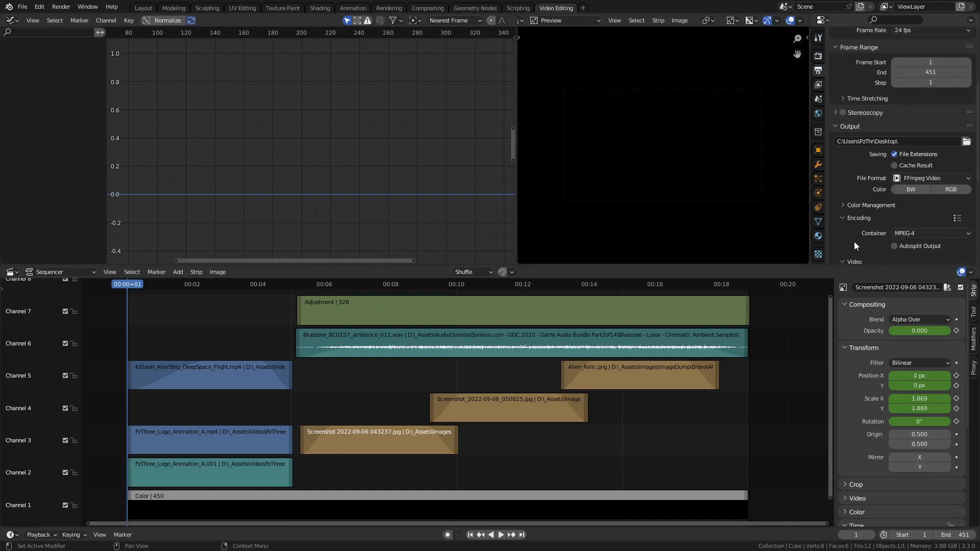
scroll(853, 245, "up", 1)
scroll(857, 230, "up", 3)
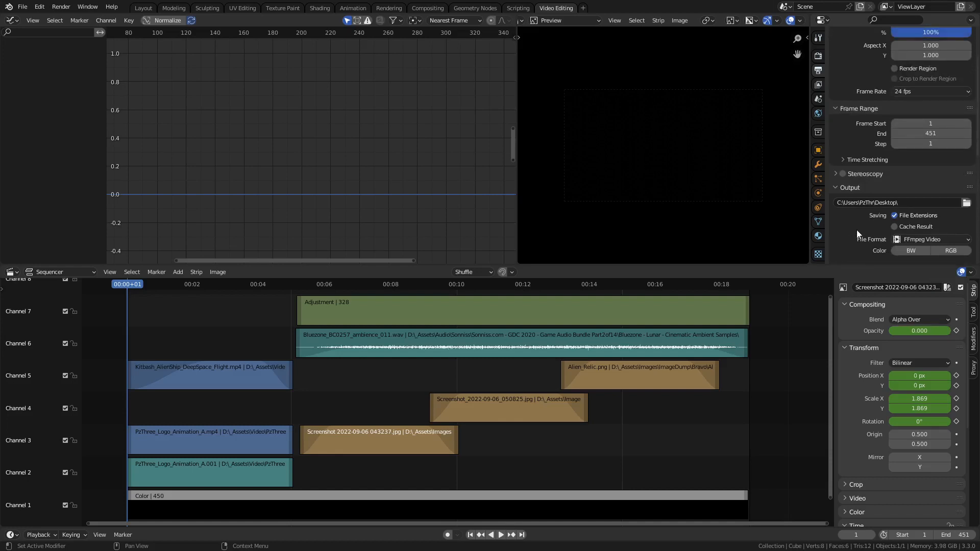
scroll(856, 230, "up", 2)
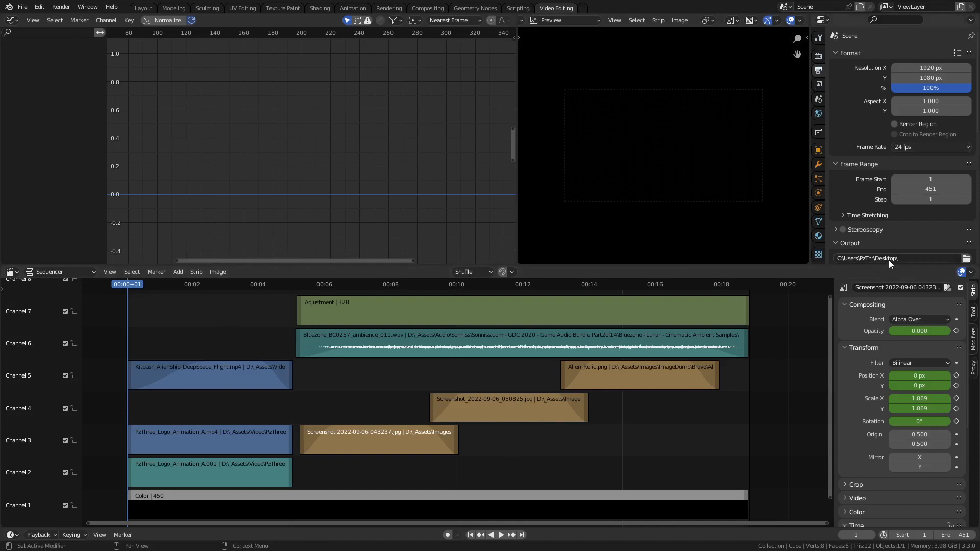
scroll(910, 239, "down", 3)
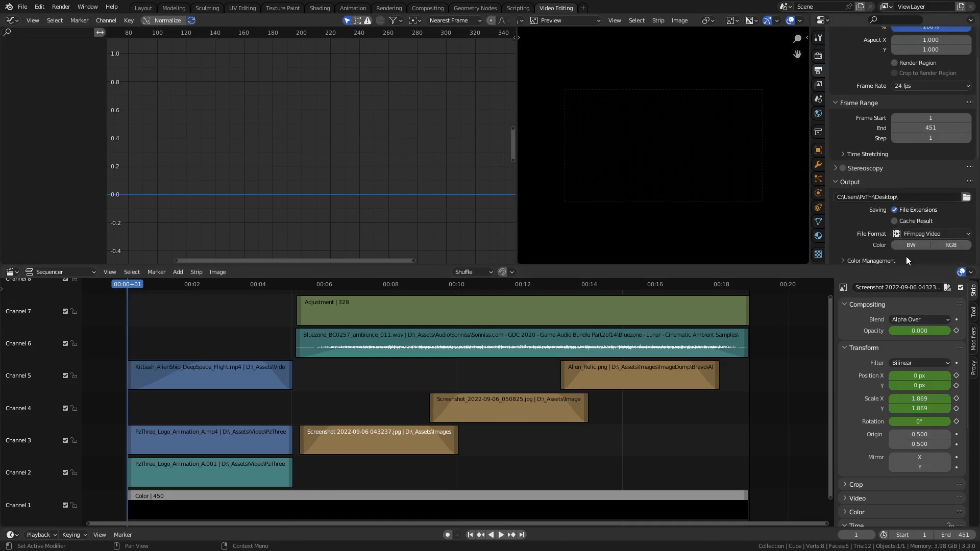
scroll(907, 256, "down", 1)
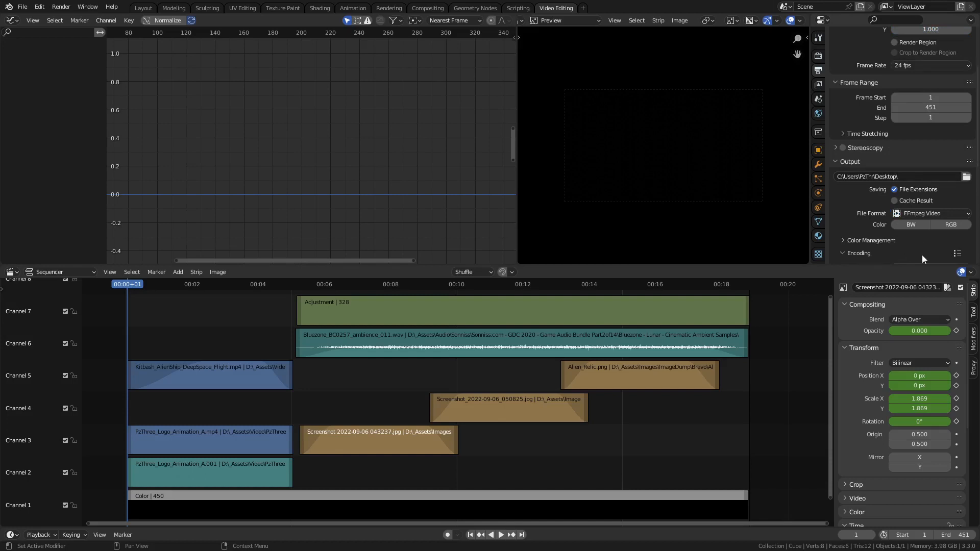
scroll(929, 237, "down", 3)
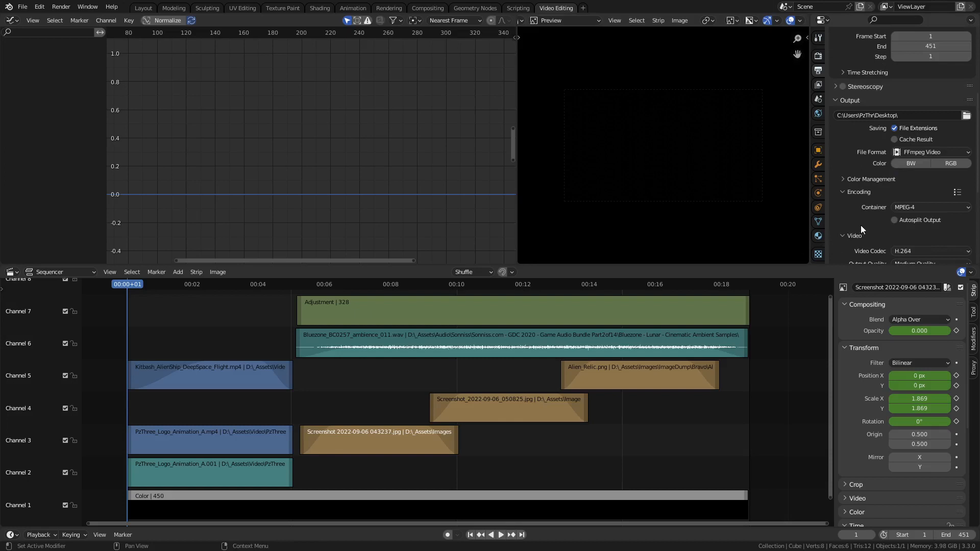
scroll(861, 227, "down", 8)
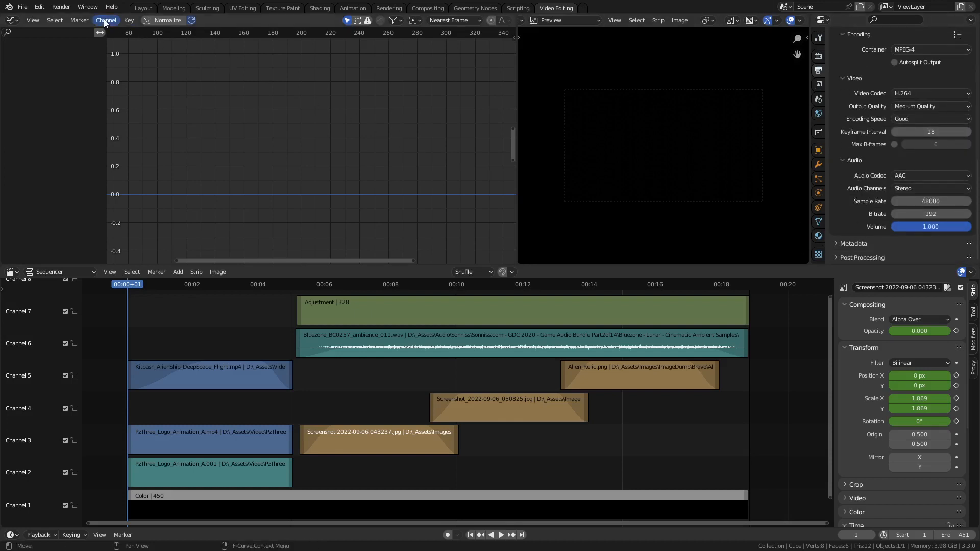
Step: Render the sequence as an animation and fit the whole rendered frame in the render window
left_click(63, 8)
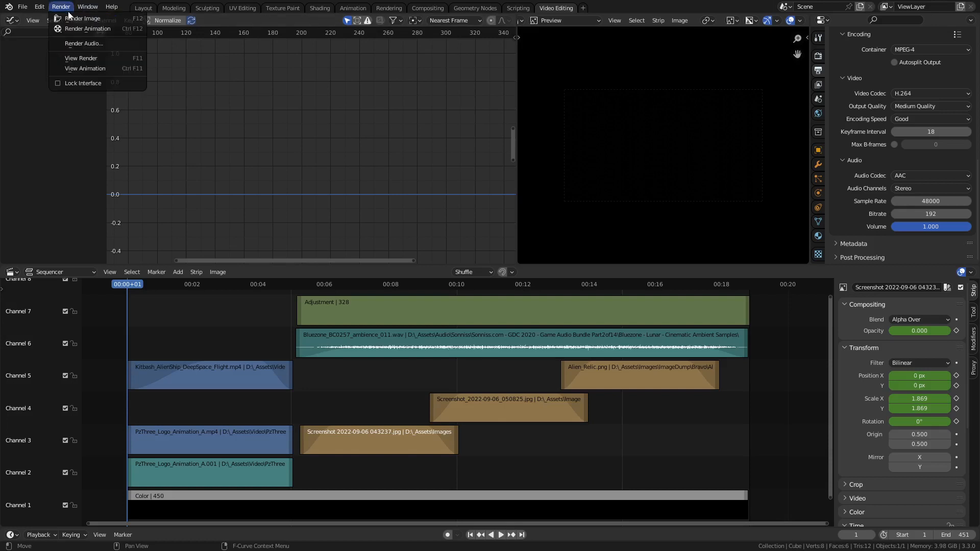
left_click(91, 30)
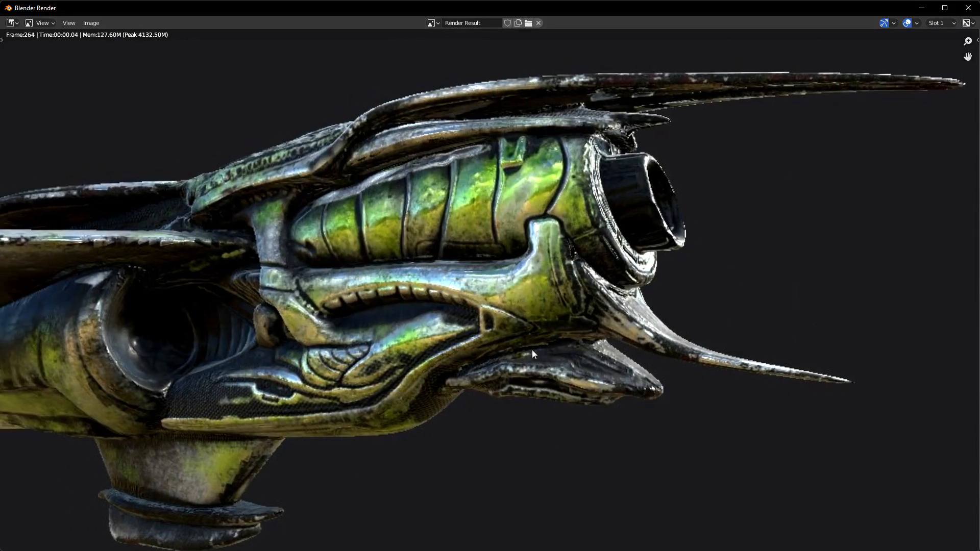
scroll(623, 406, "down", 2)
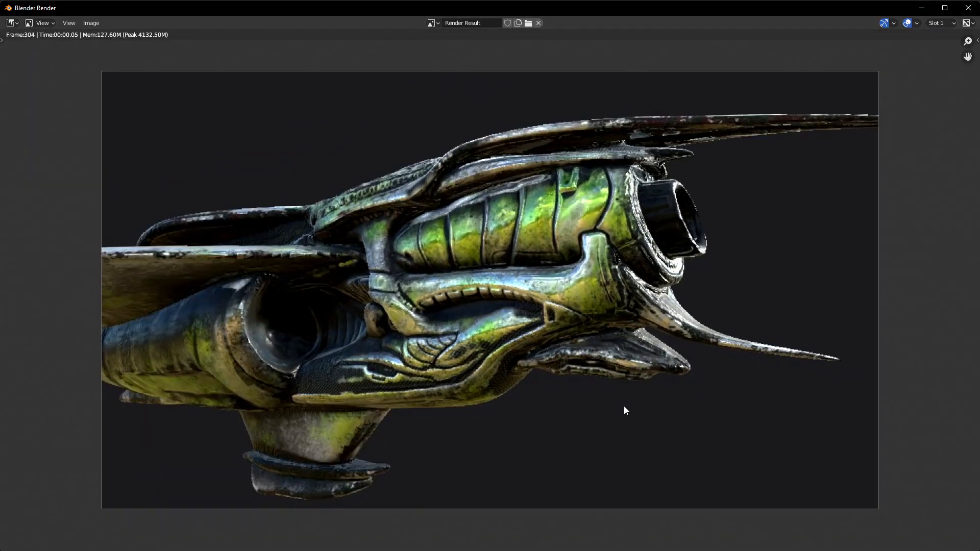